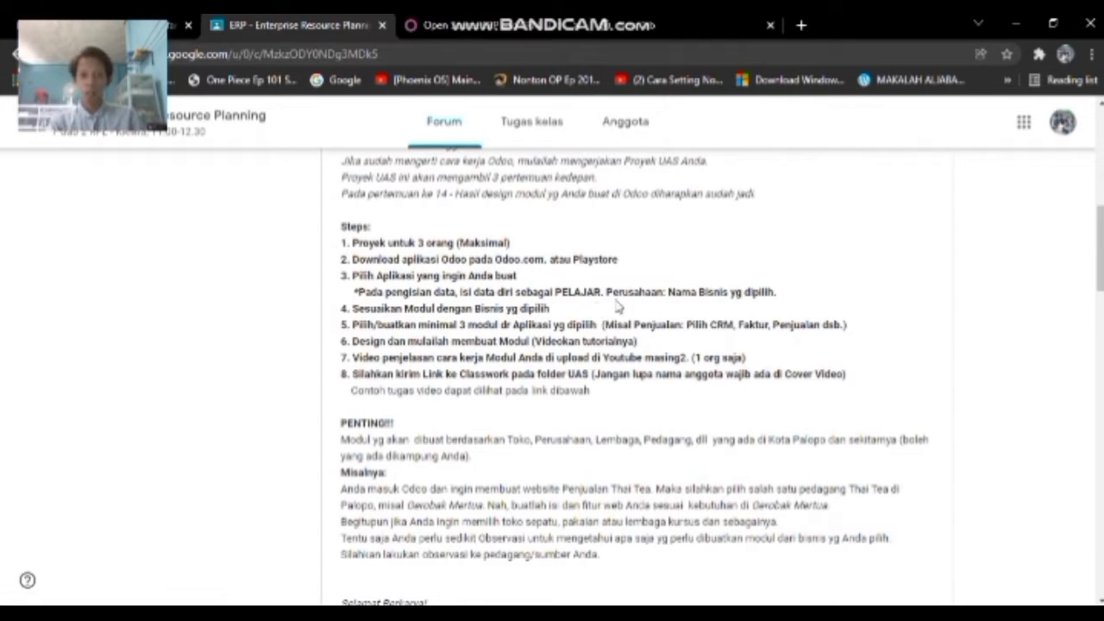
- Leave the Classroom UAS project post and switch to the 'Open Source ERP and CRM | Odoo' tab
scroll(302, 216, "up", 1)
scroll(301, 216, "down", 1)
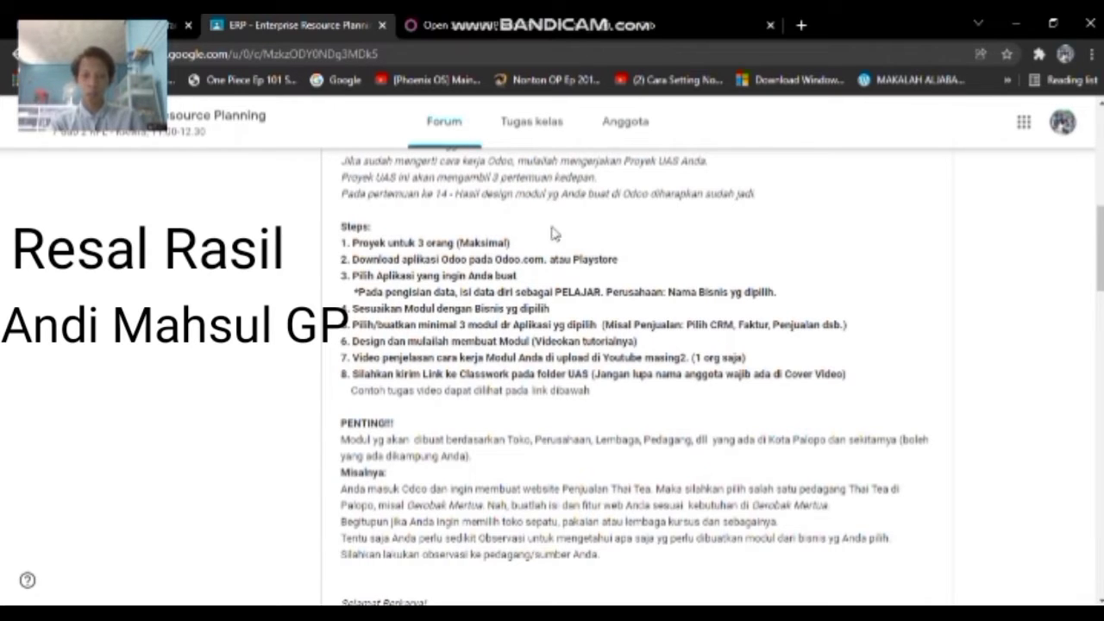
left_click(507, 22)
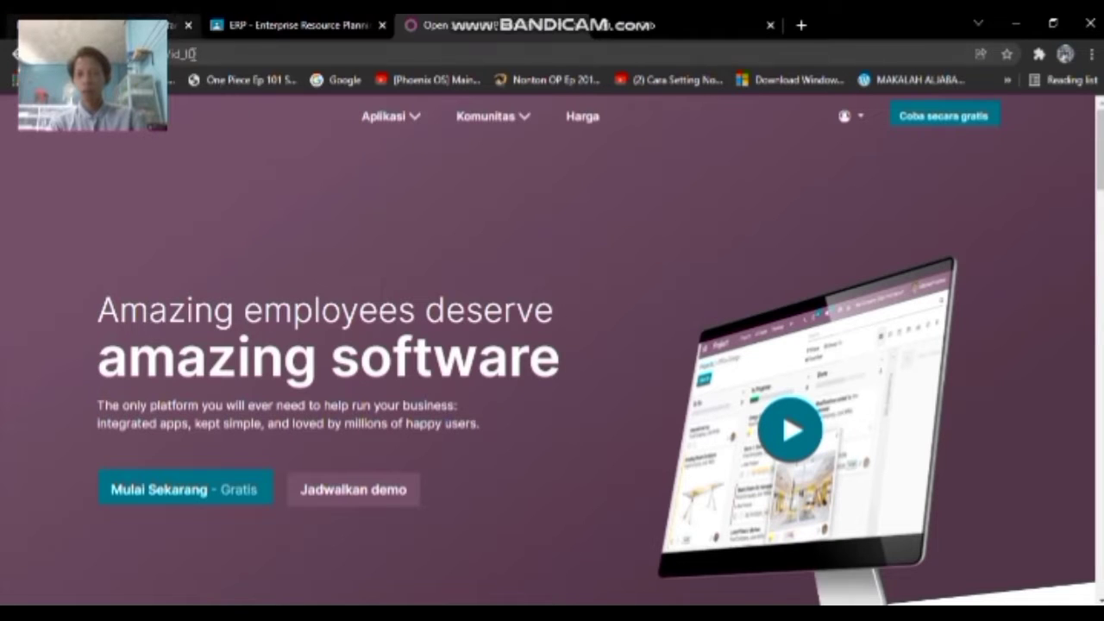
- Browse the app tiles on the 'Mulai Sekarang - Gratis' trial chooser, then open a new tab
left_click(193, 502)
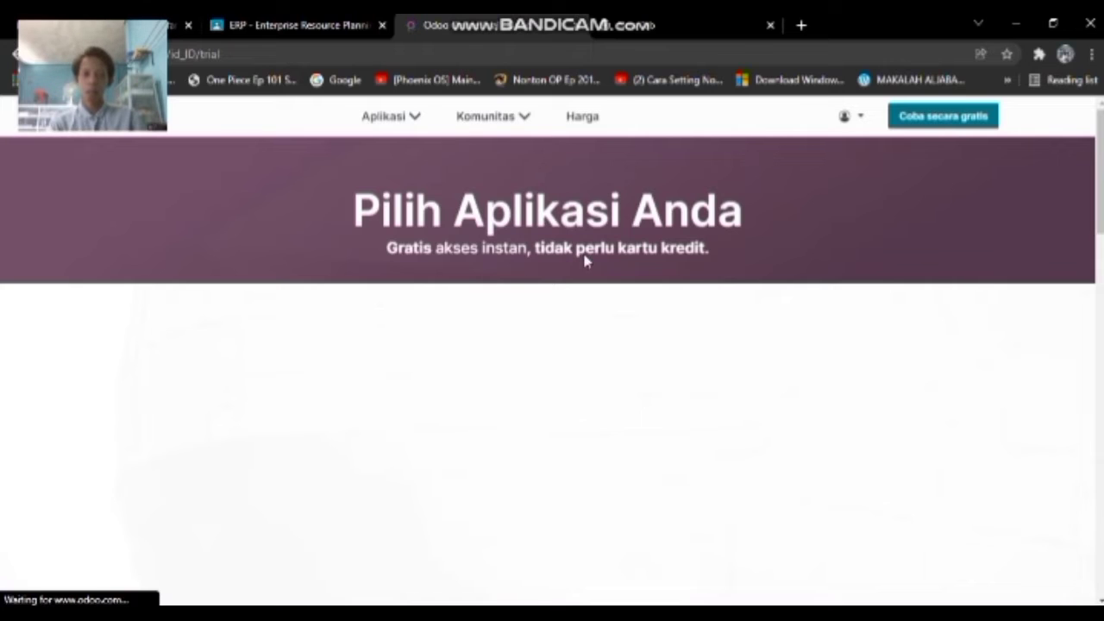
scroll(539, 289, "down", 1)
scroll(570, 278, "up", 1)
scroll(574, 258, "down", 3)
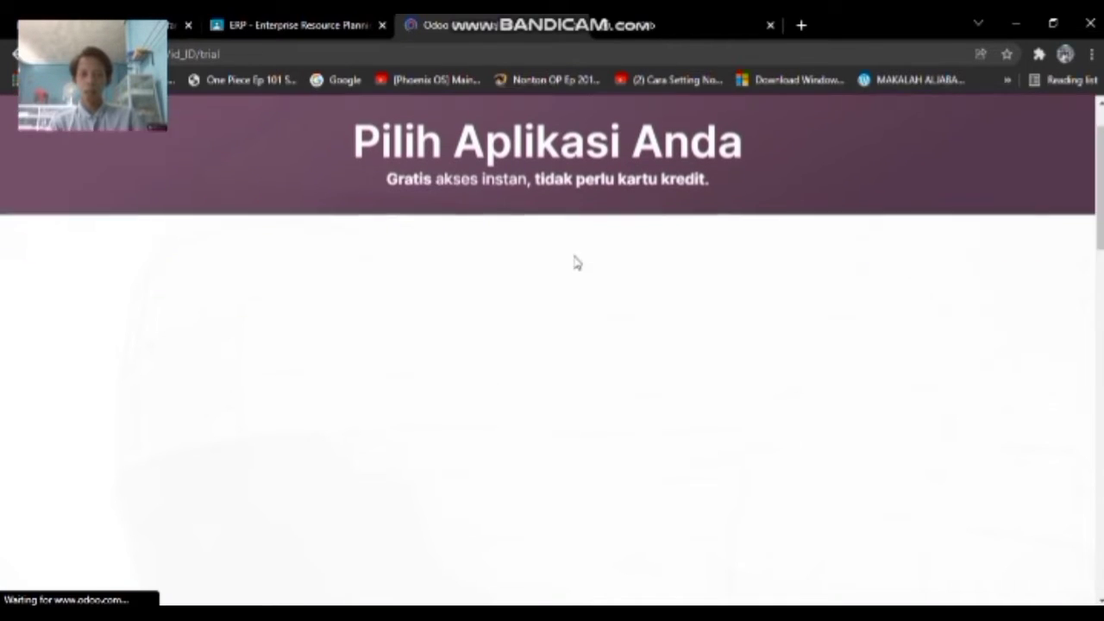
scroll(577, 271, "up", 3)
scroll(580, 274, "down", 5)
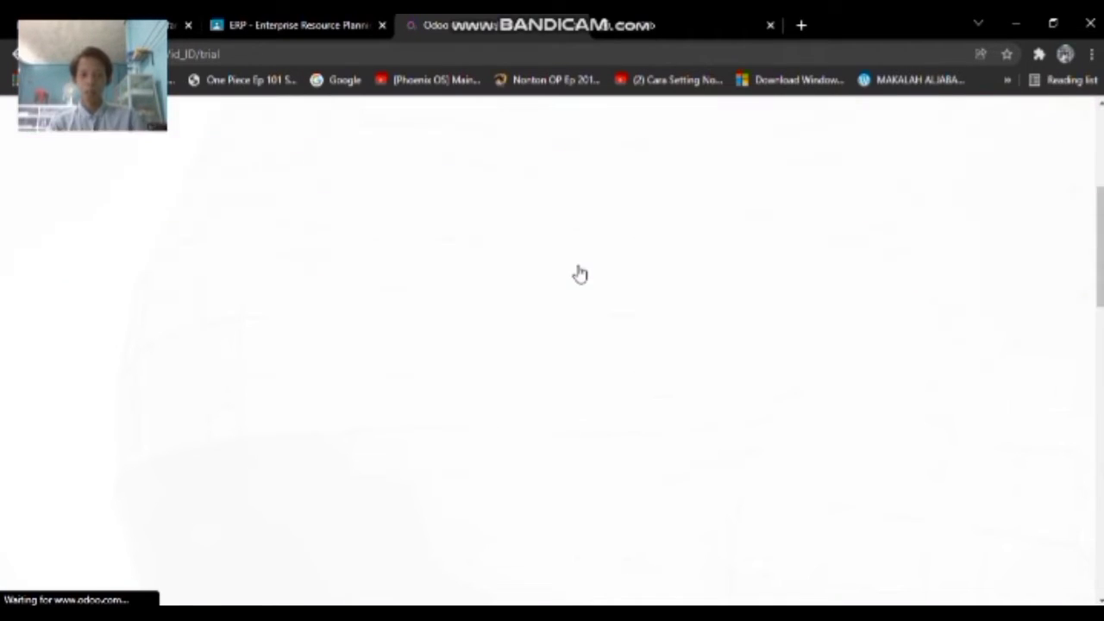
scroll(583, 307, "up", 5)
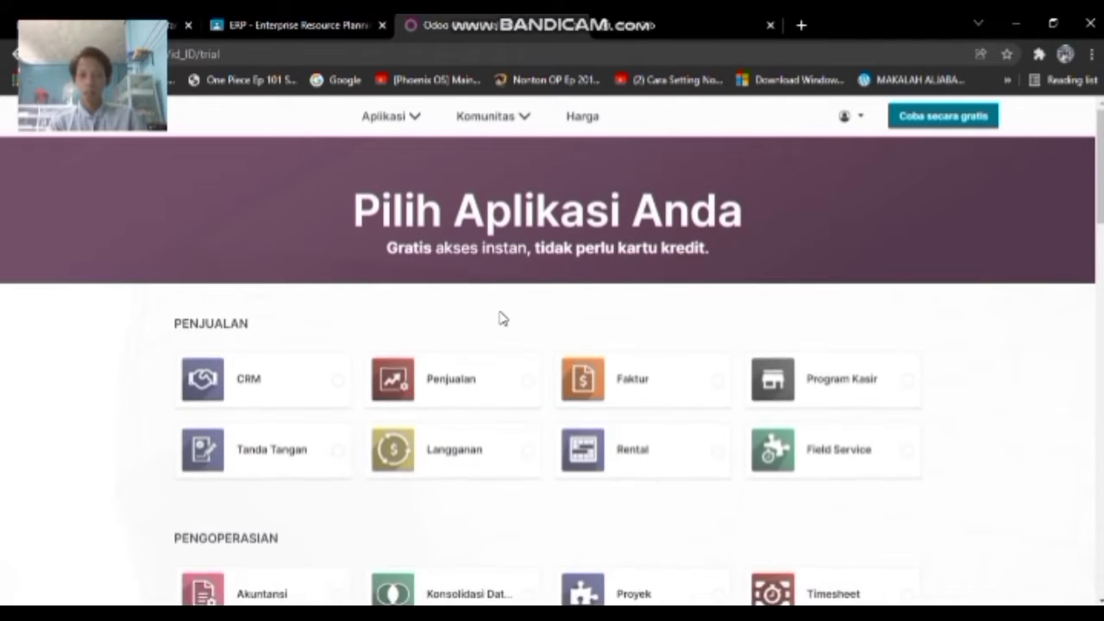
scroll(559, 335, "down", 1)
scroll(558, 335, "down", 1)
scroll(463, 325, "down", 1)
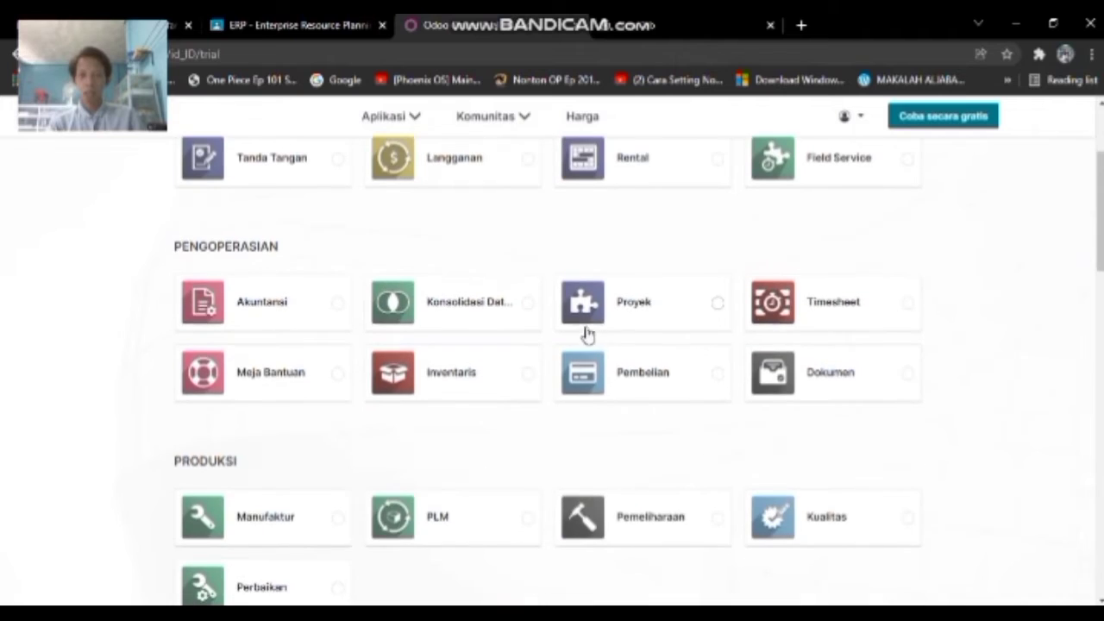
scroll(601, 326, "up", 3)
key("ctrl+t")
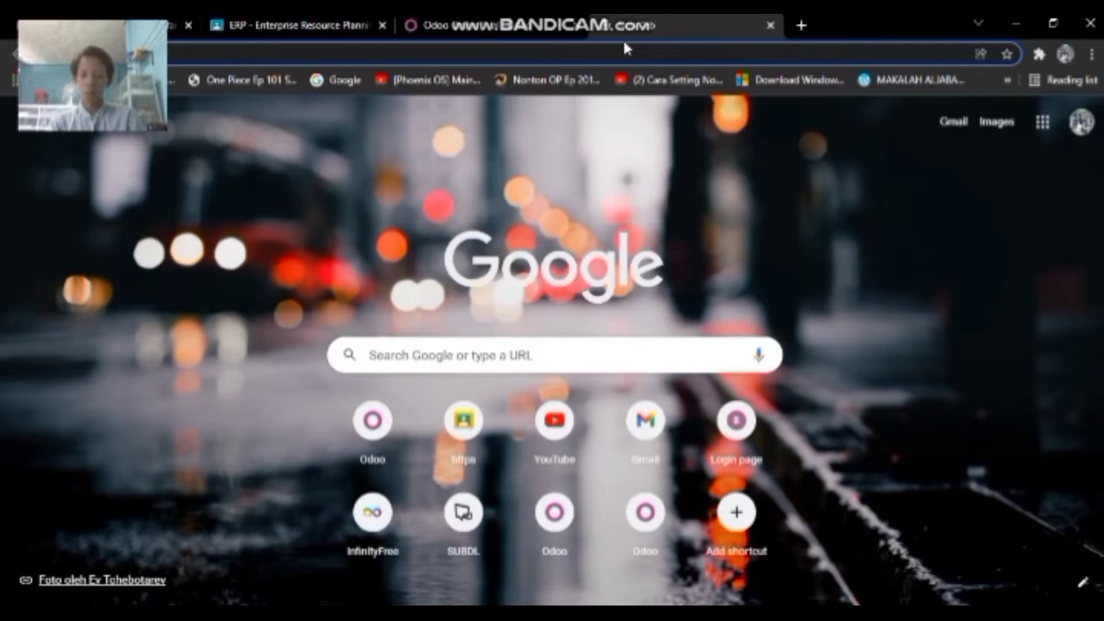
- Go to the company's Odoo instance through the address bar and open the Persediaan app
type("en")
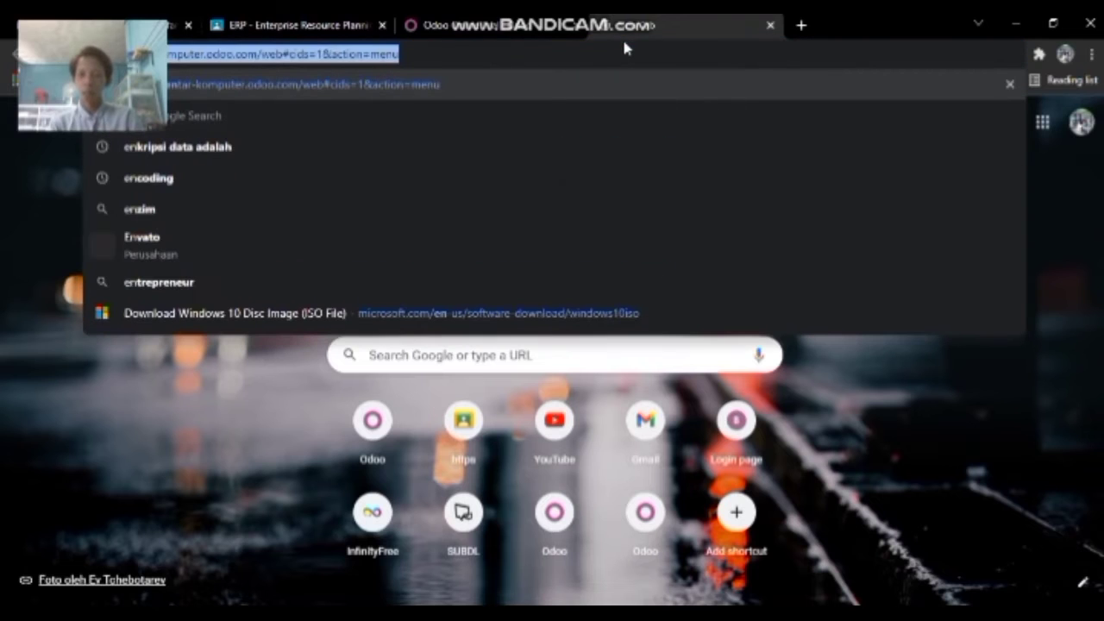
key("Return")
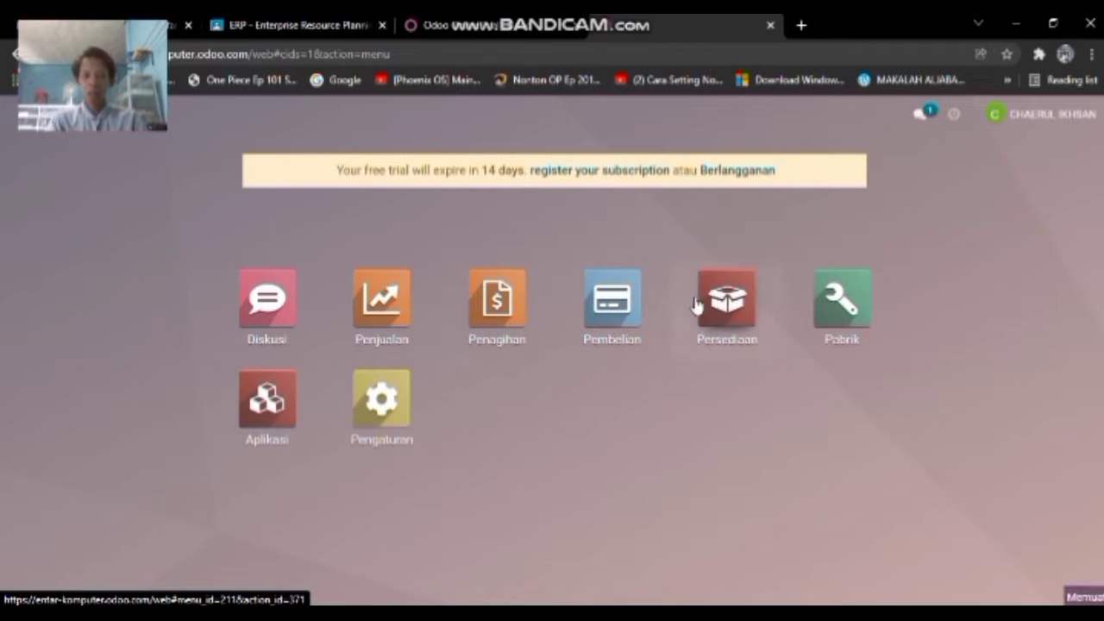
left_click(698, 302)
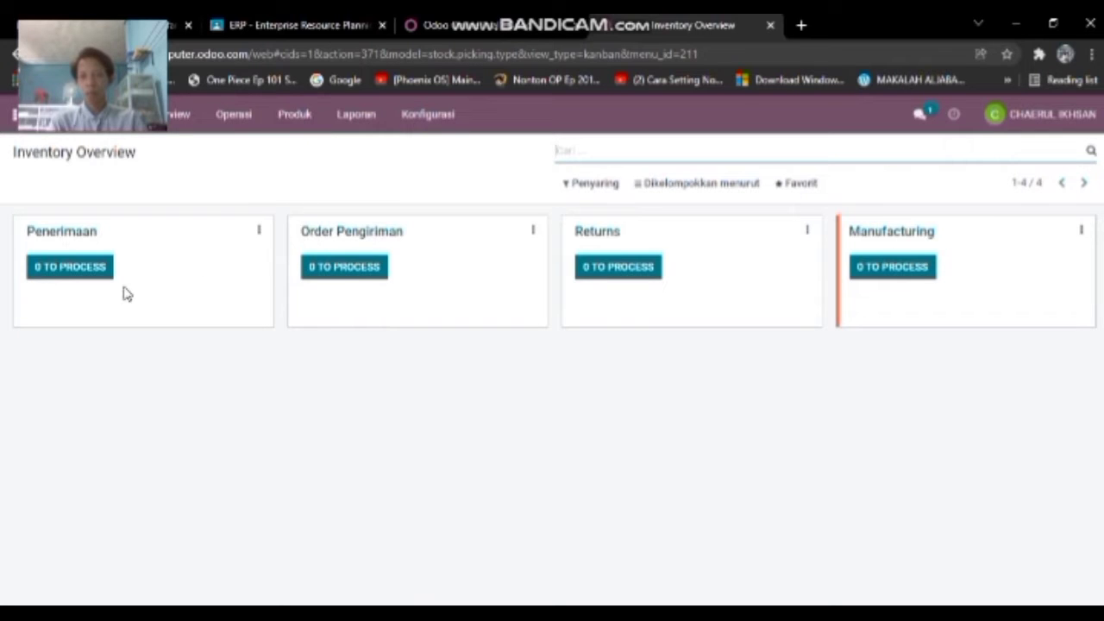
- Open Konfigurasi > Gudang and discard a new warehouse draft, leaving only Entar Komputer
left_click(423, 124)
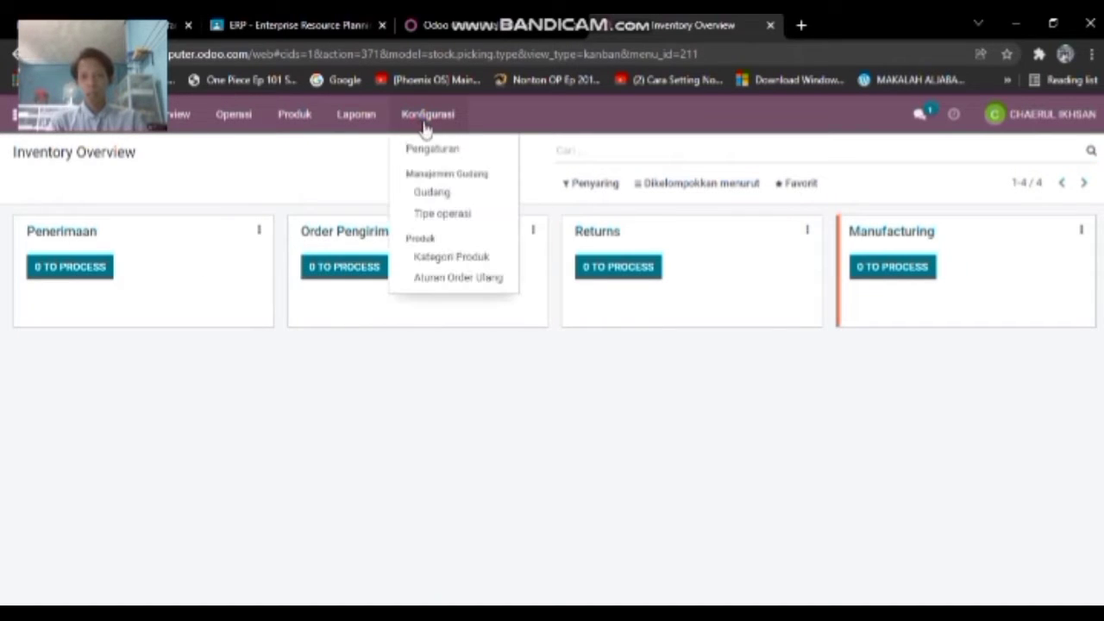
left_click(457, 197)
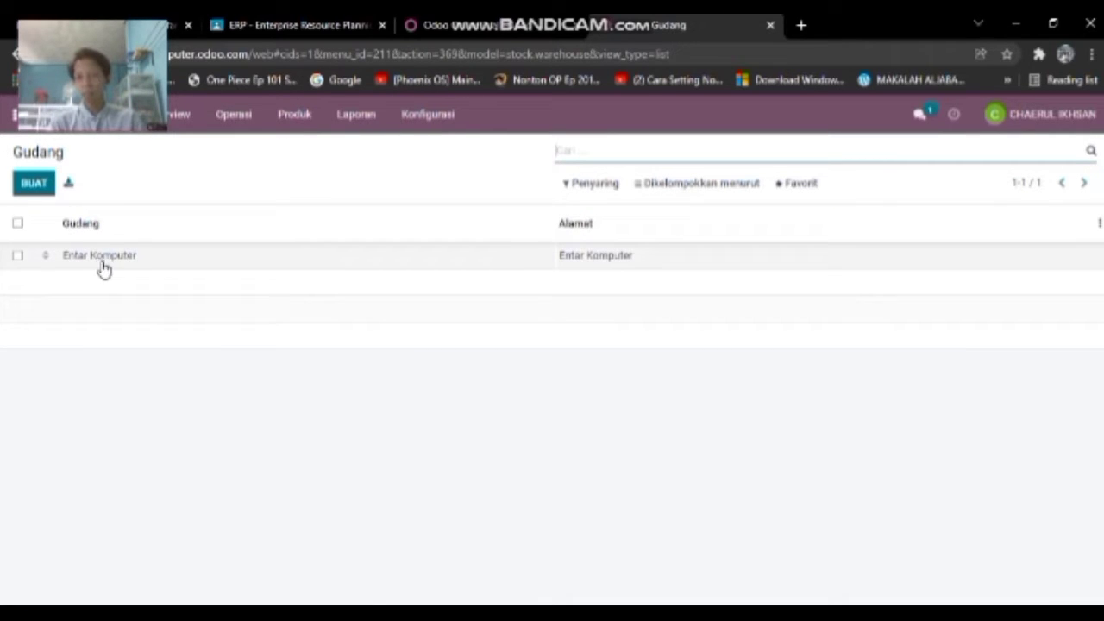
left_click(32, 186)
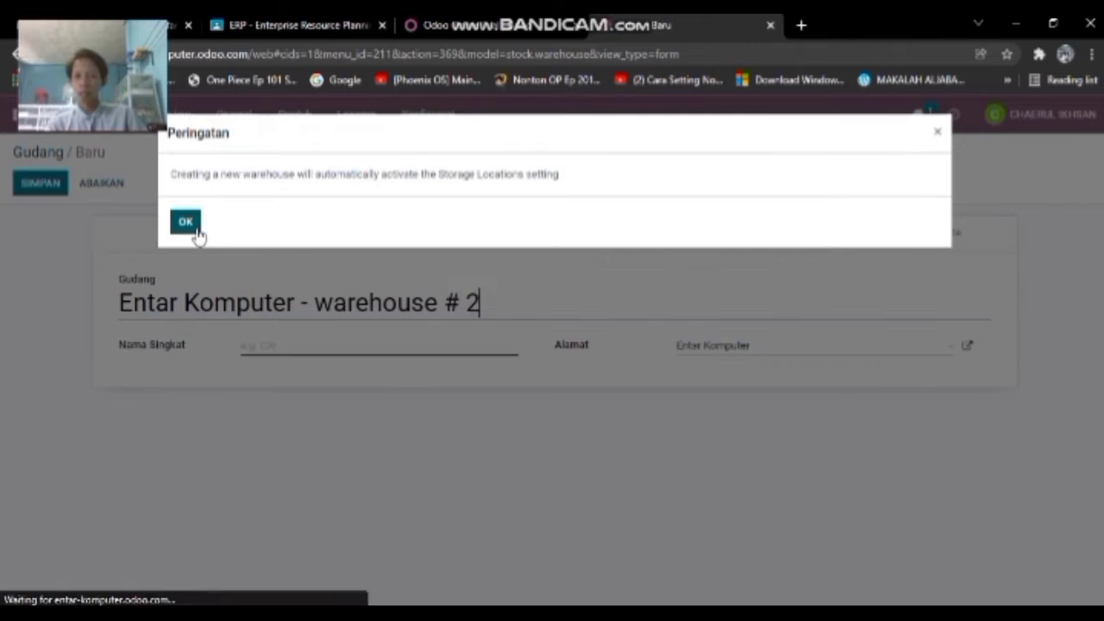
left_click(186, 222)
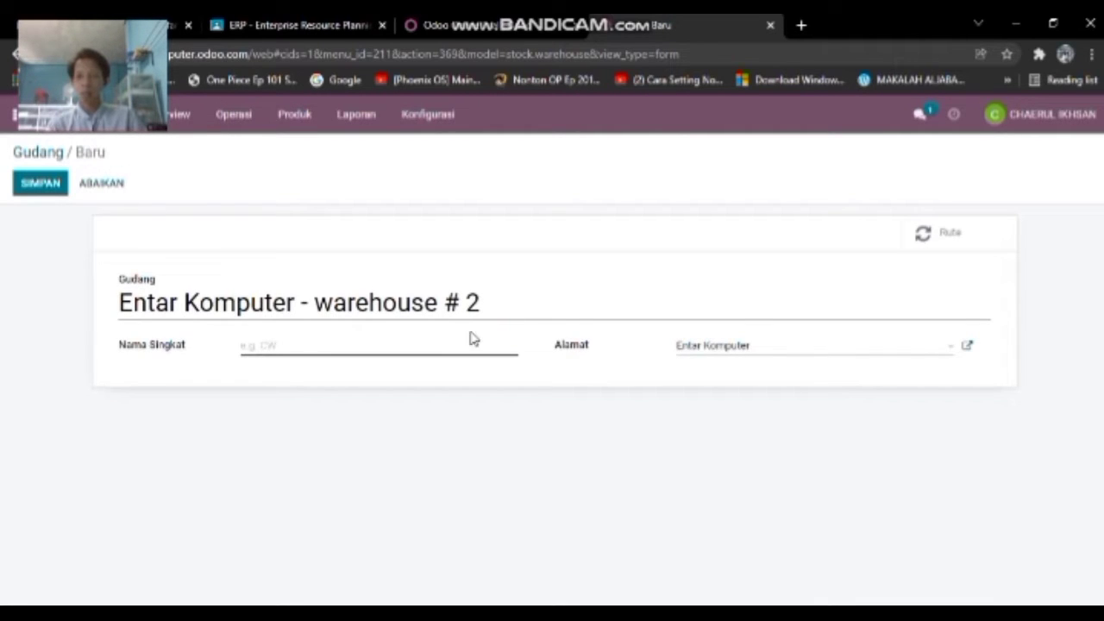
left_click(104, 183)
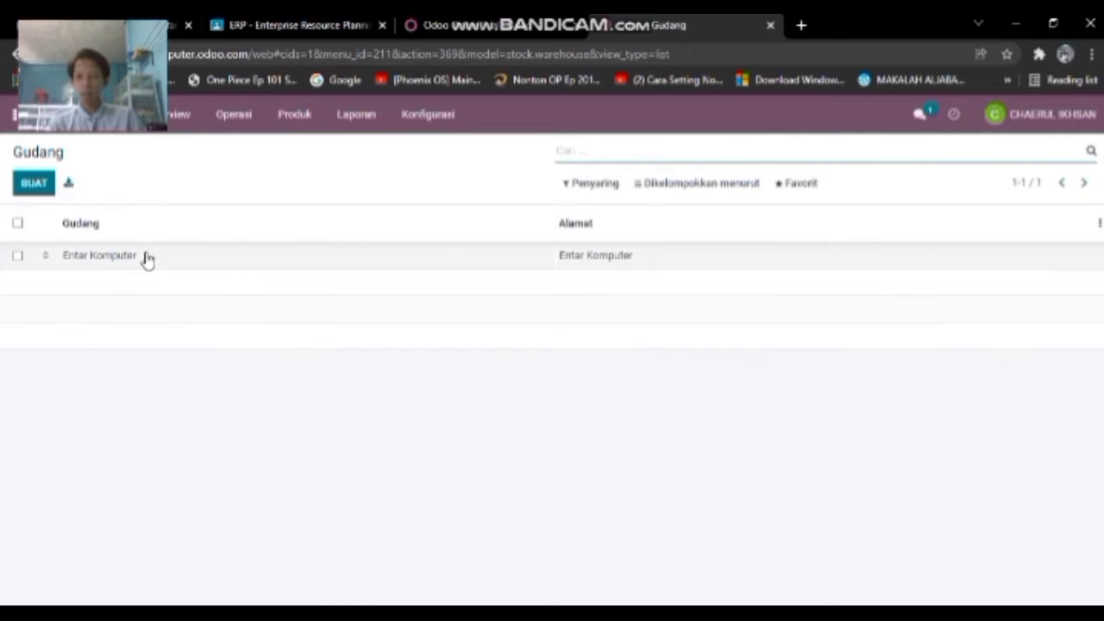
left_click(295, 115)
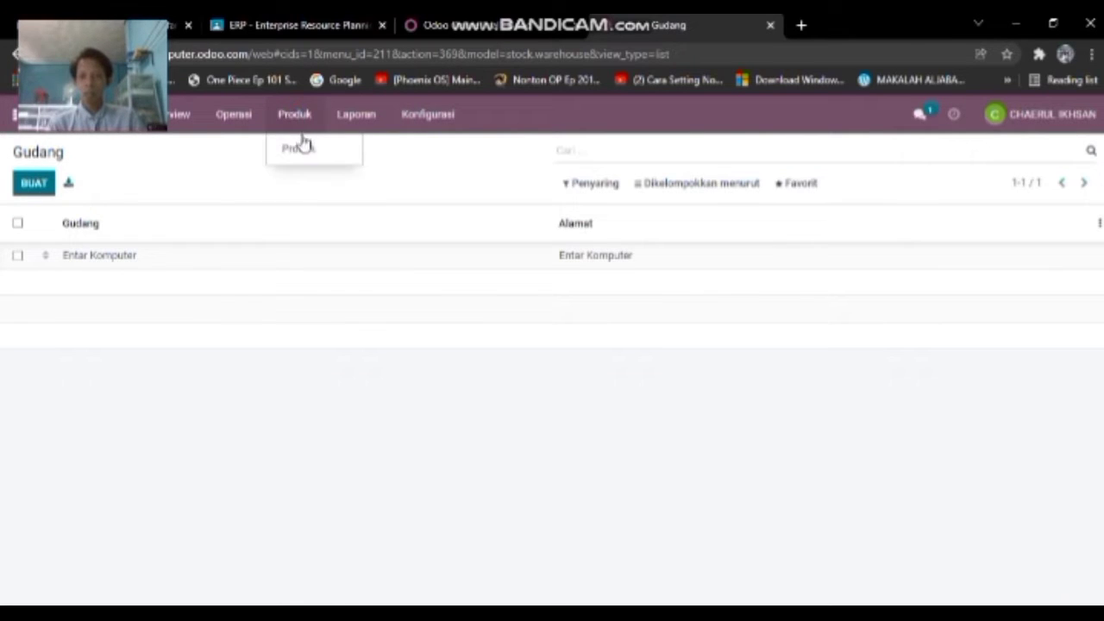
- From the ten-item Produk > Produk list, start a blank new product
left_click(304, 148)
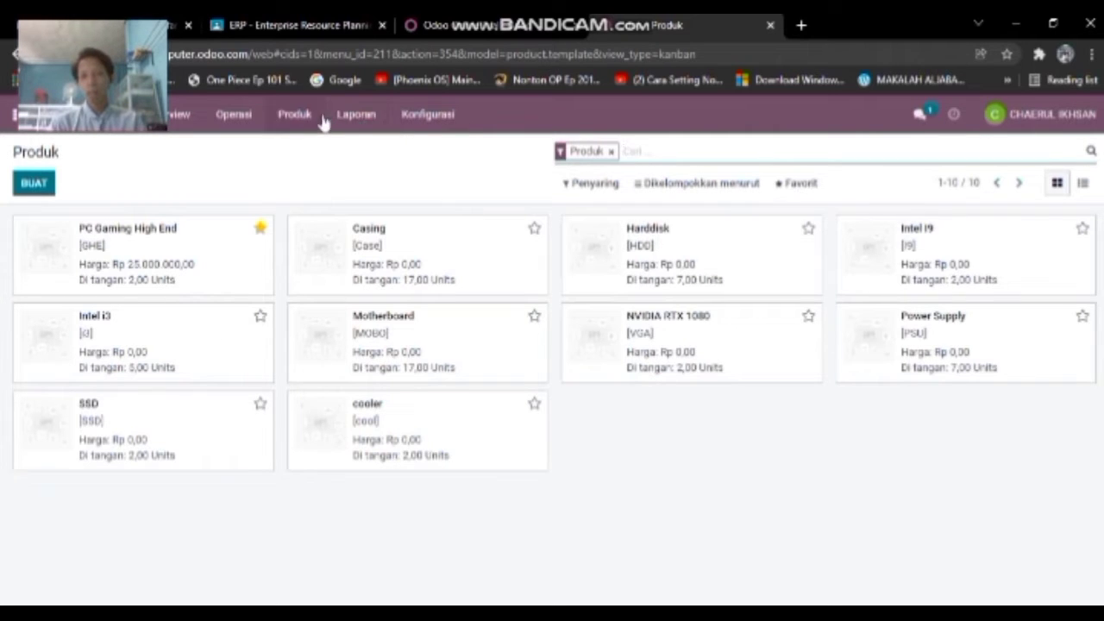
left_click(35, 184)
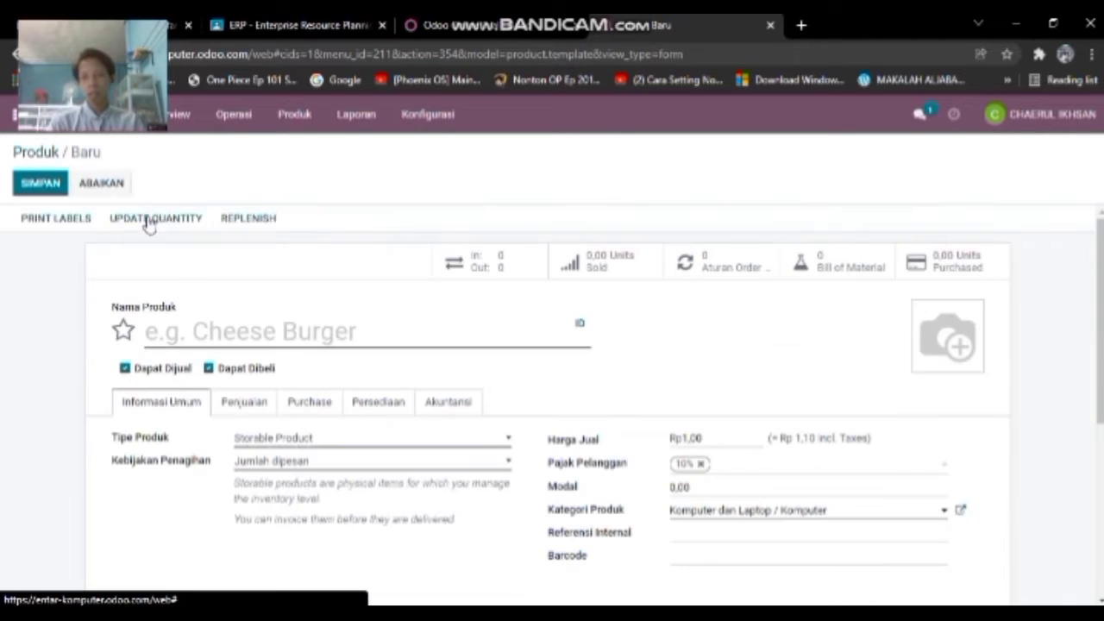
- Name the product 'Mouse', keep Dapat Dibeli ticked and untick Dapat Dijual
scroll(293, 295, "down", 1)
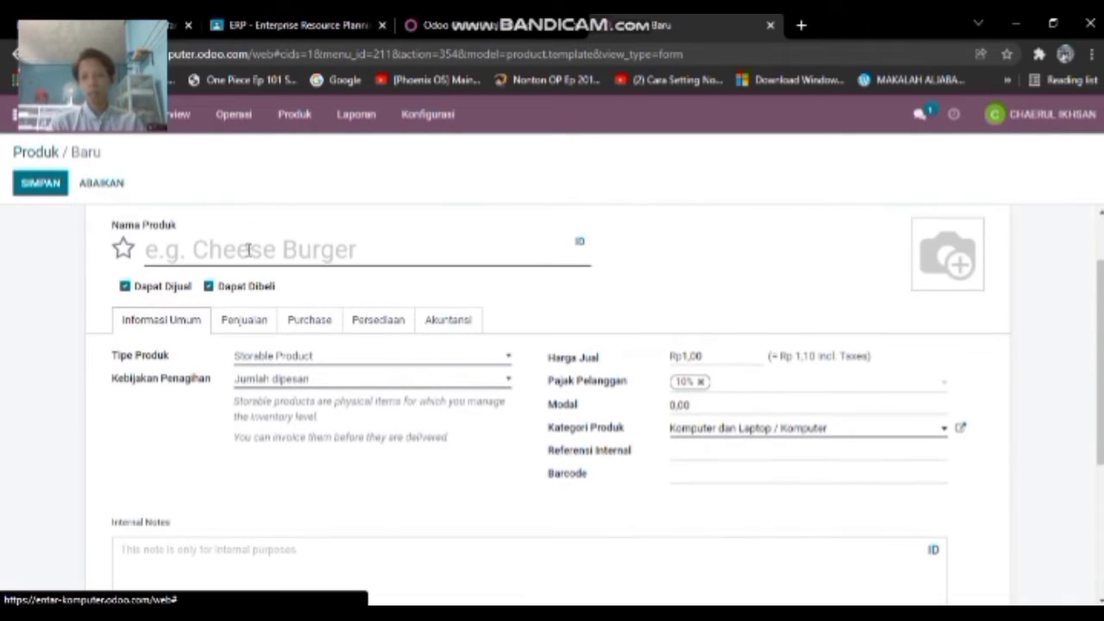
left_click(226, 250)
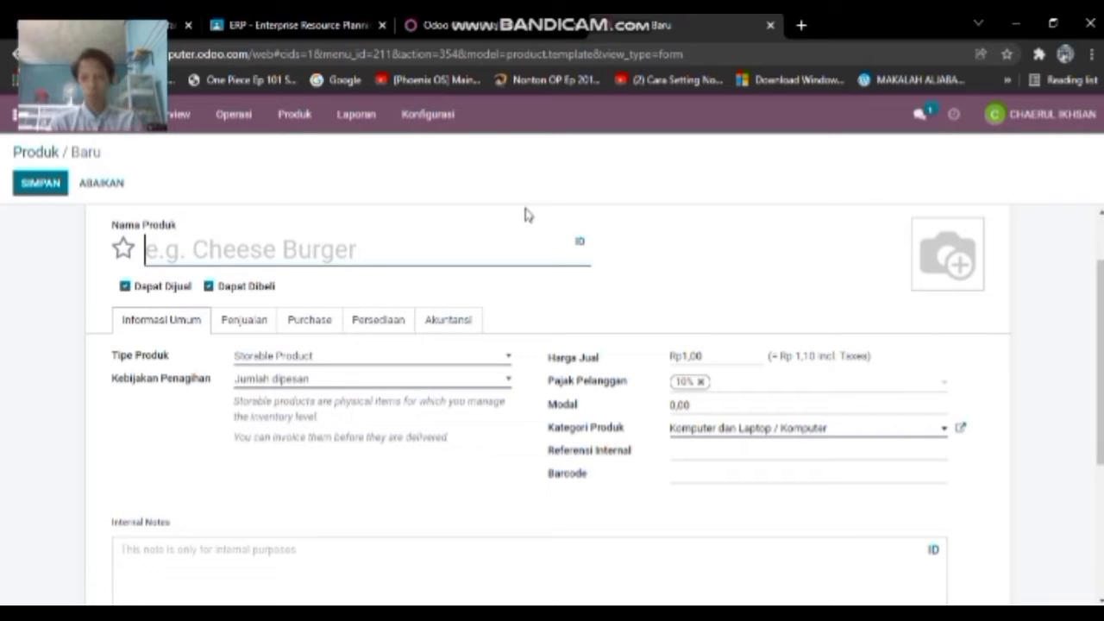
type("Mou")
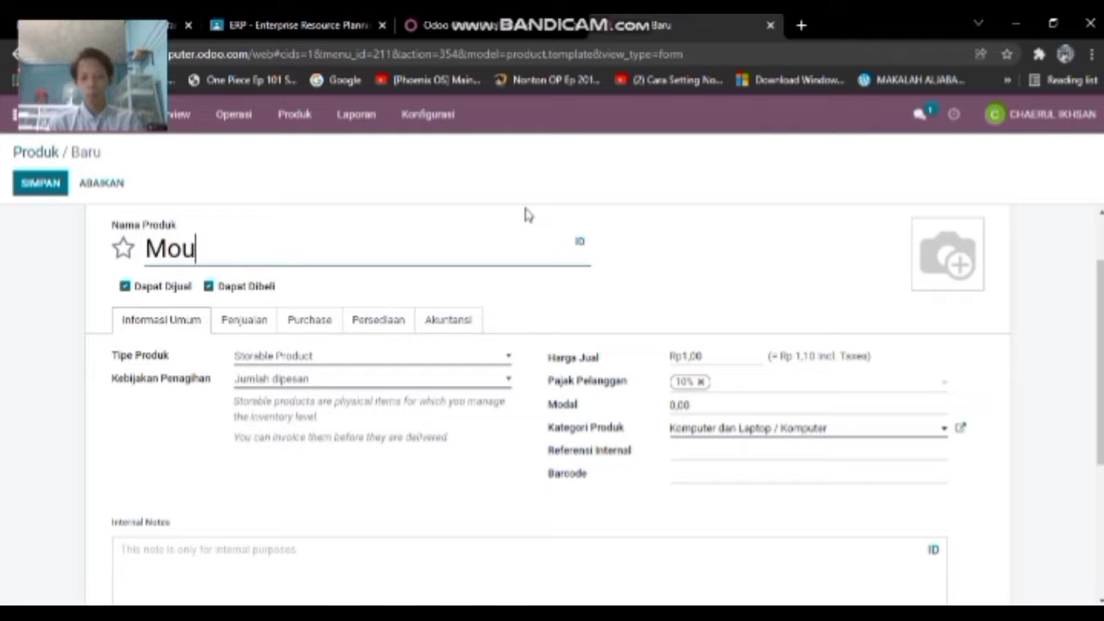
type("se")
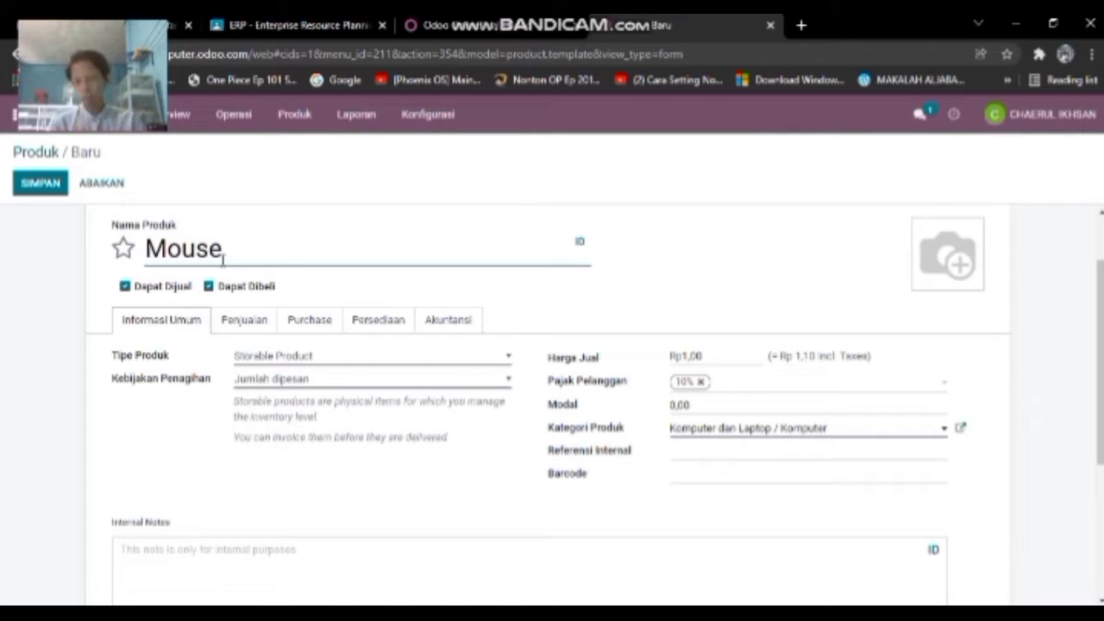
left_click(152, 289)
left_click(146, 287)
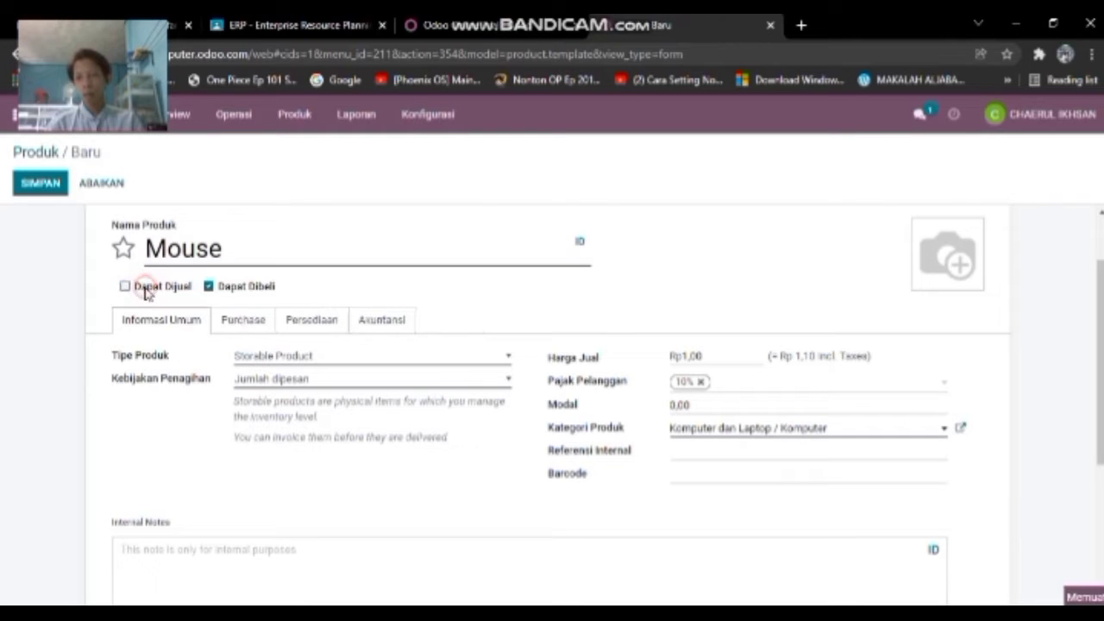
left_click(227, 293)
left_click(207, 293)
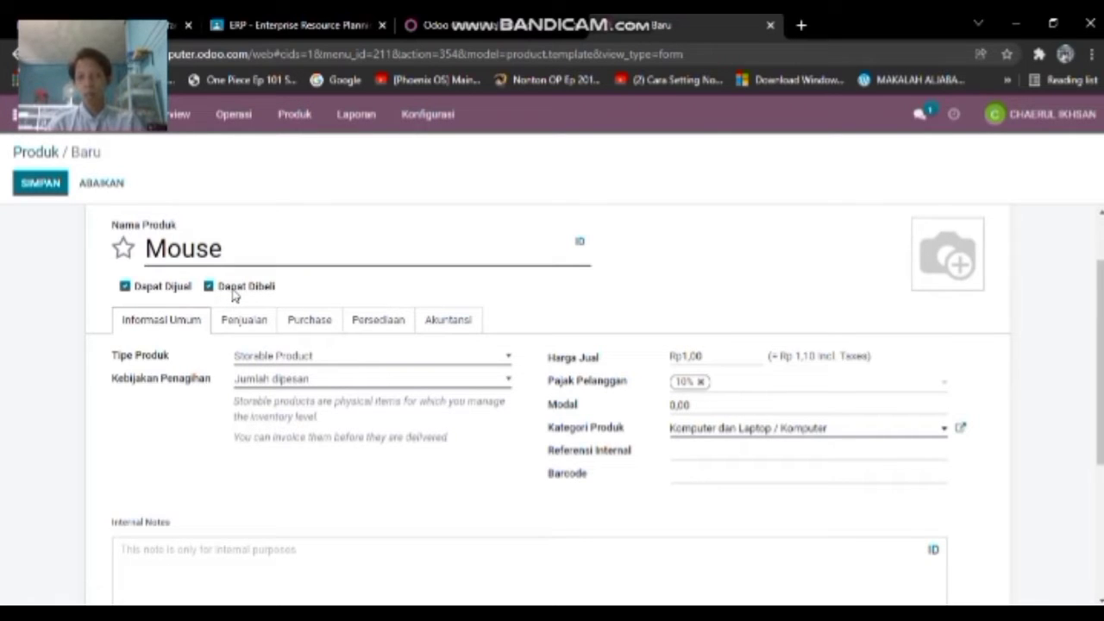
left_click(165, 292)
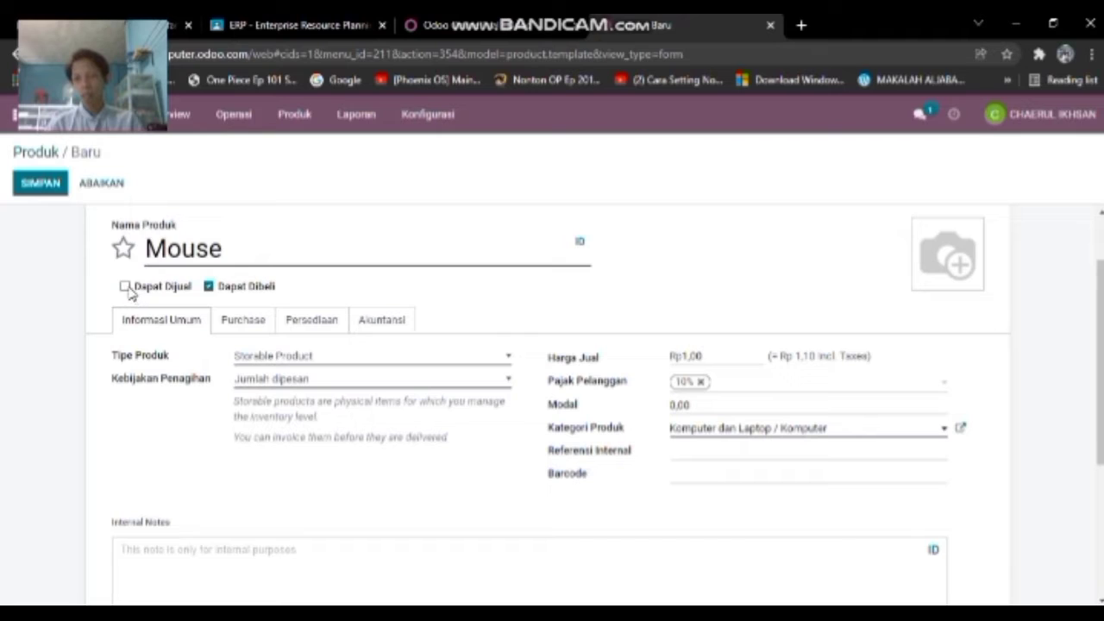
left_click(126, 287)
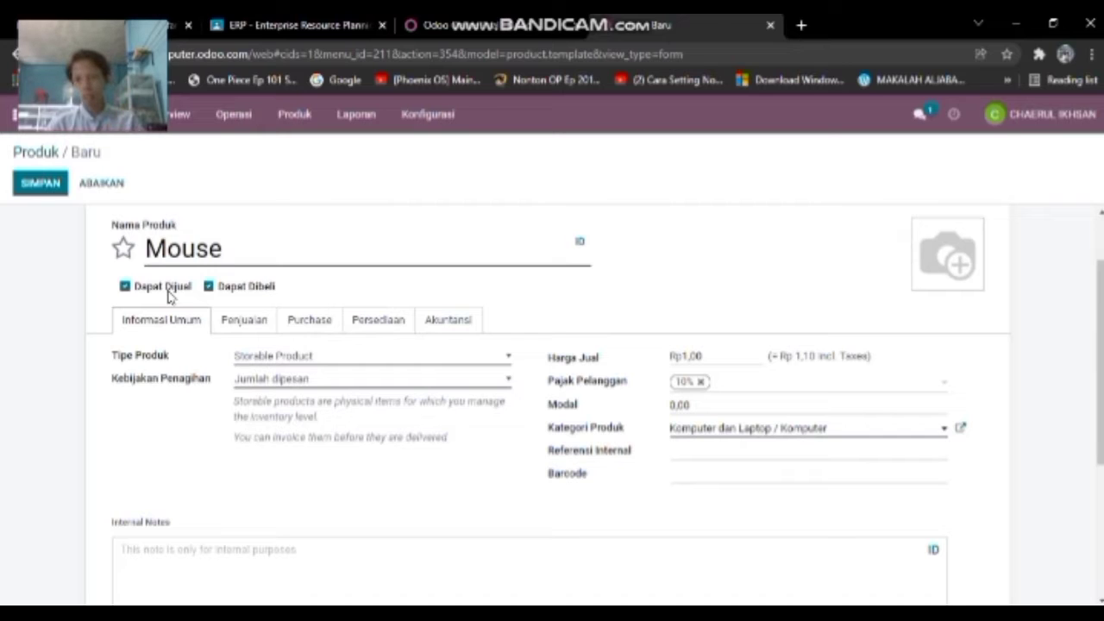
left_click(170, 296)
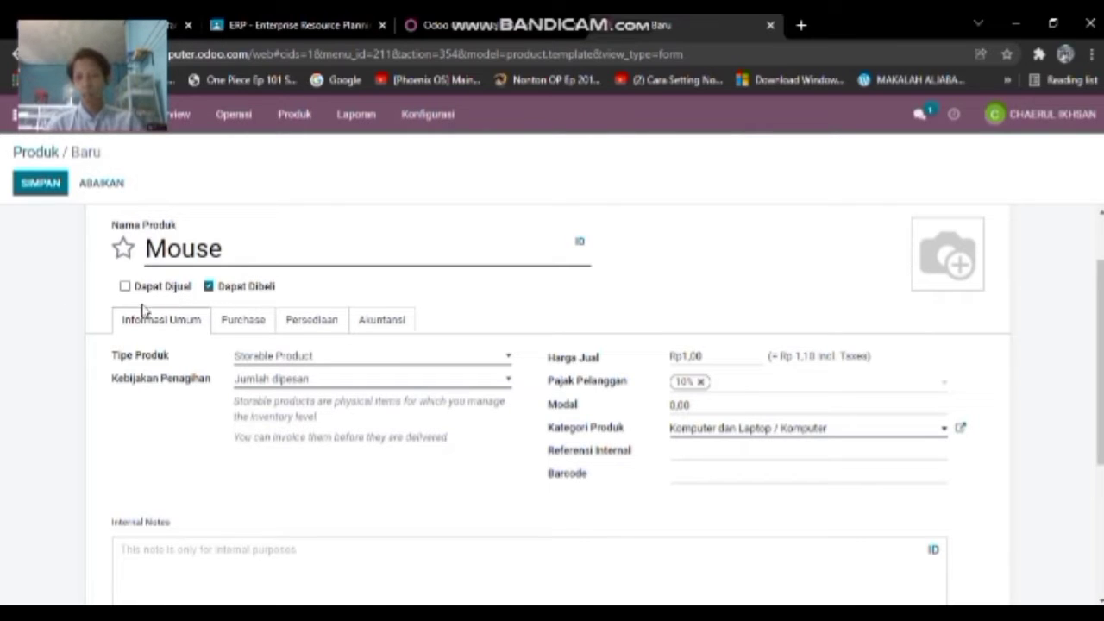
left_click(311, 358)
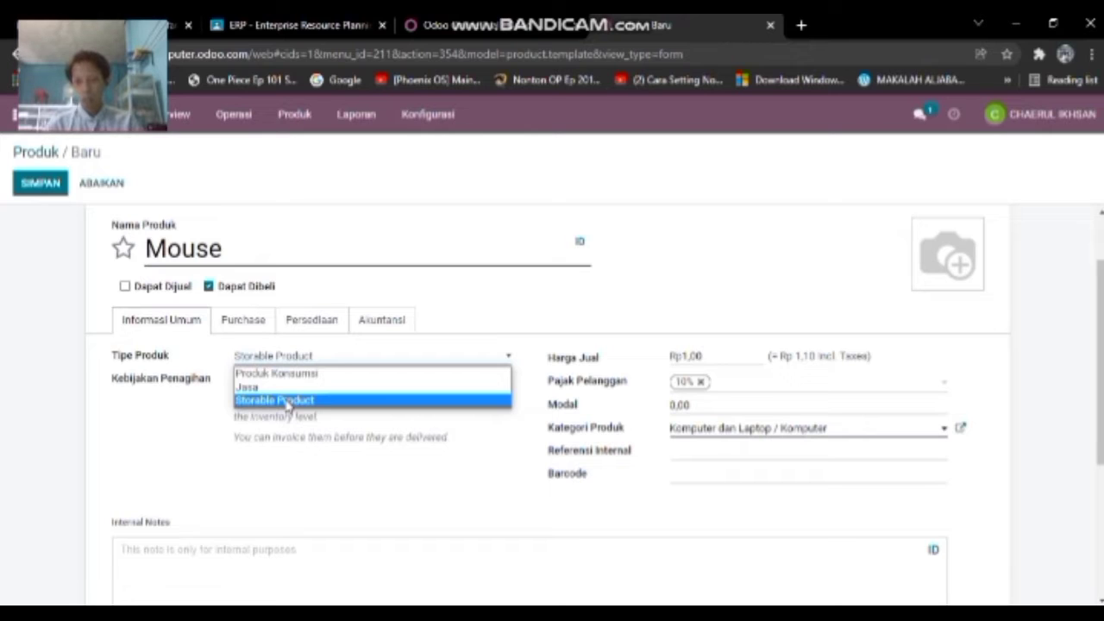
- Set Tipe Produk to Storable Product and Kebijakan Penagihan to Jumlah dipesan
left_click(287, 401)
left_click(291, 361)
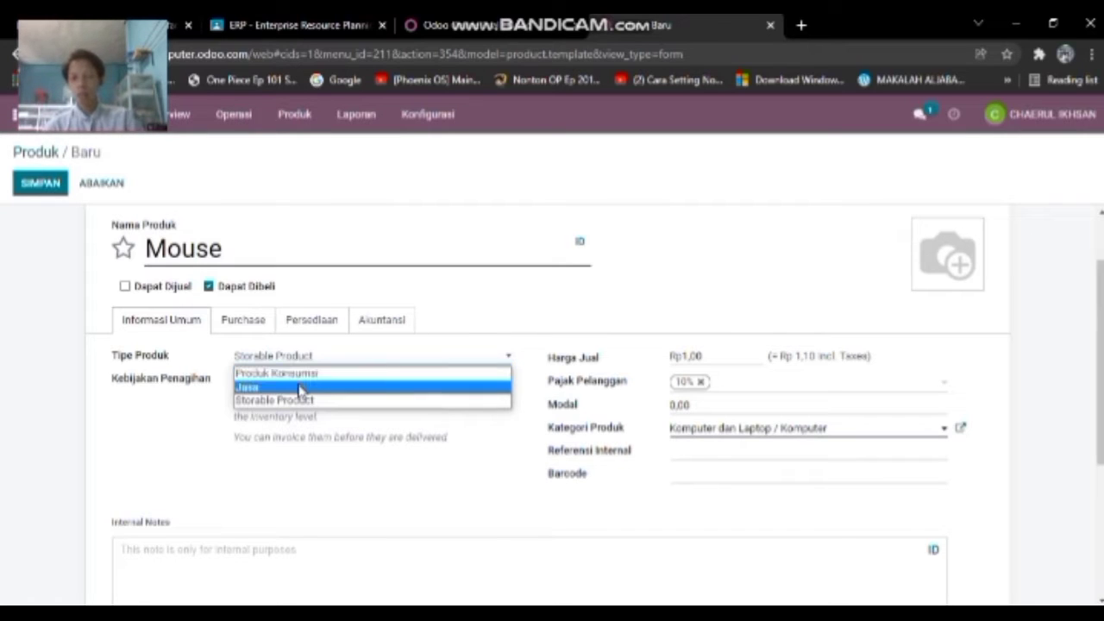
left_click(306, 402)
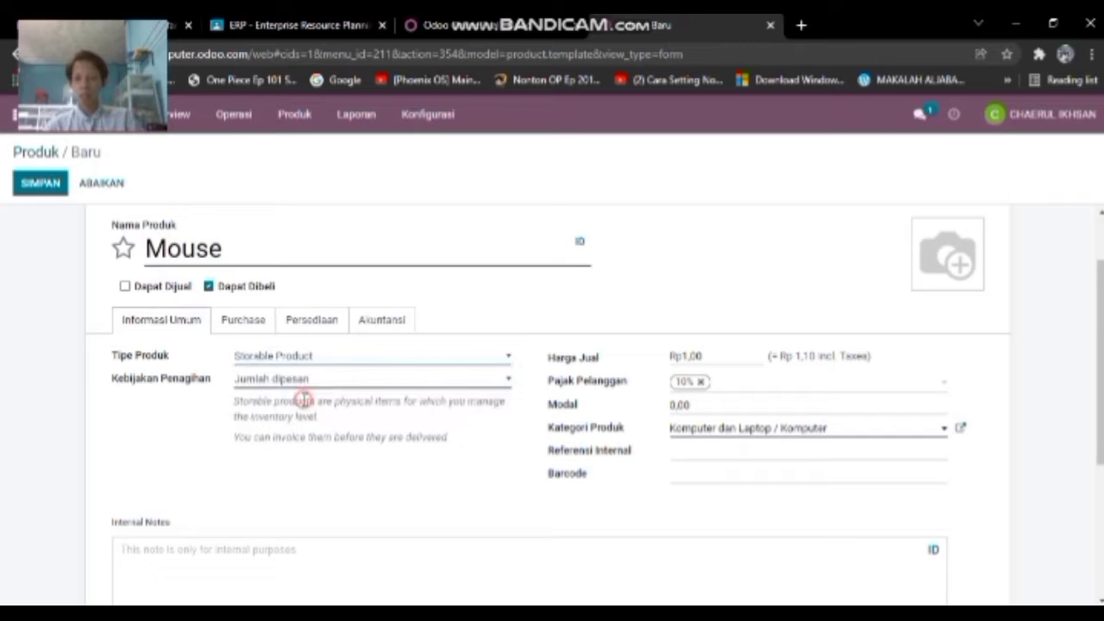
left_click(329, 355)
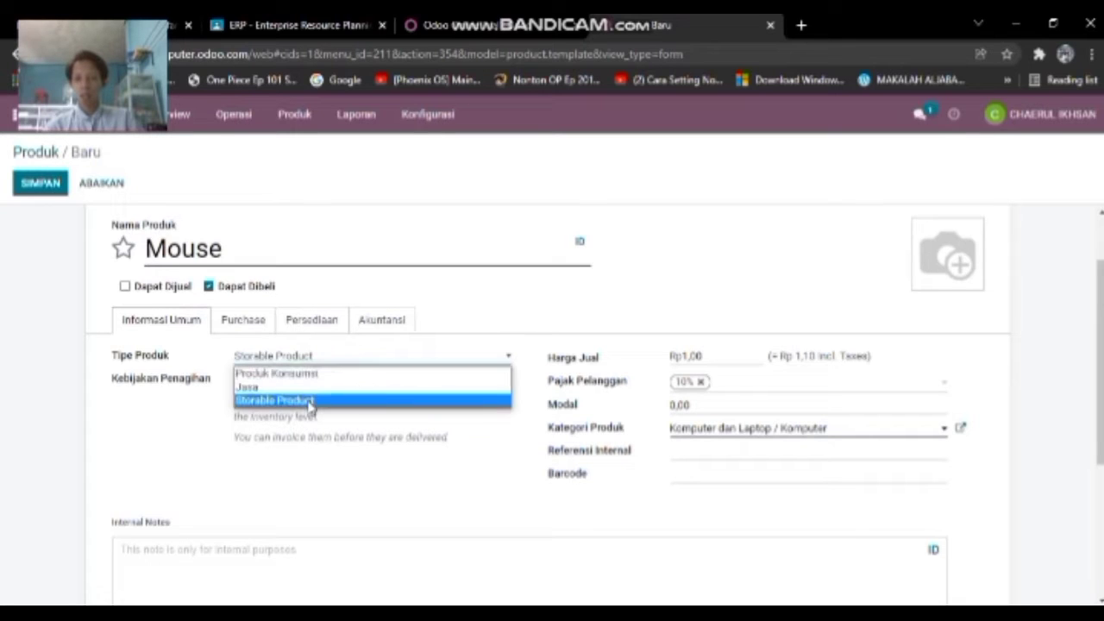
left_click(295, 402)
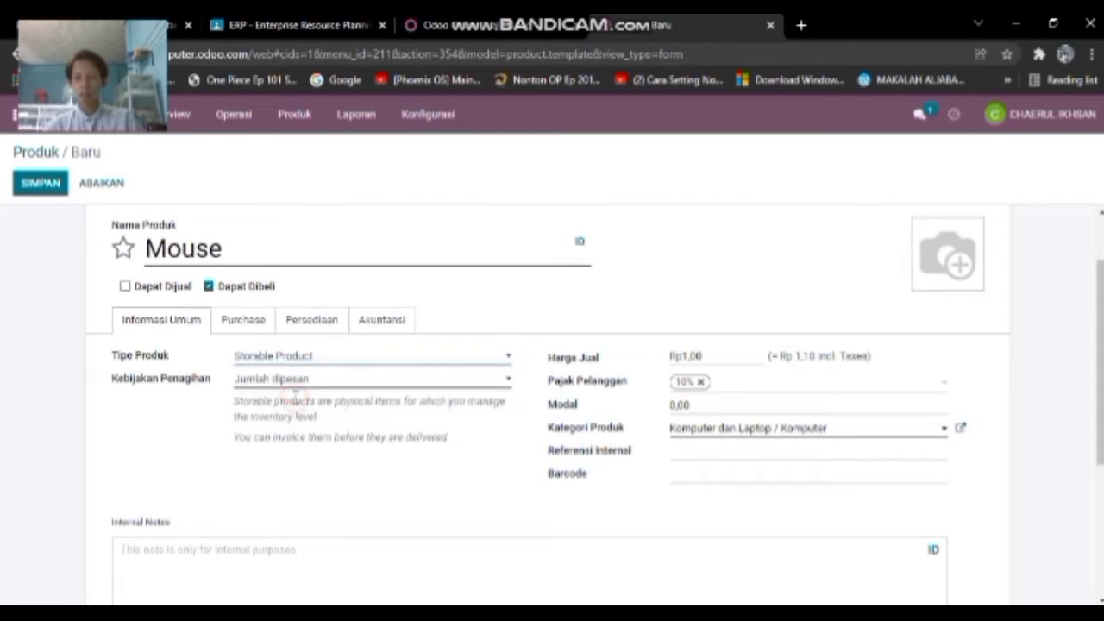
left_click(296, 386)
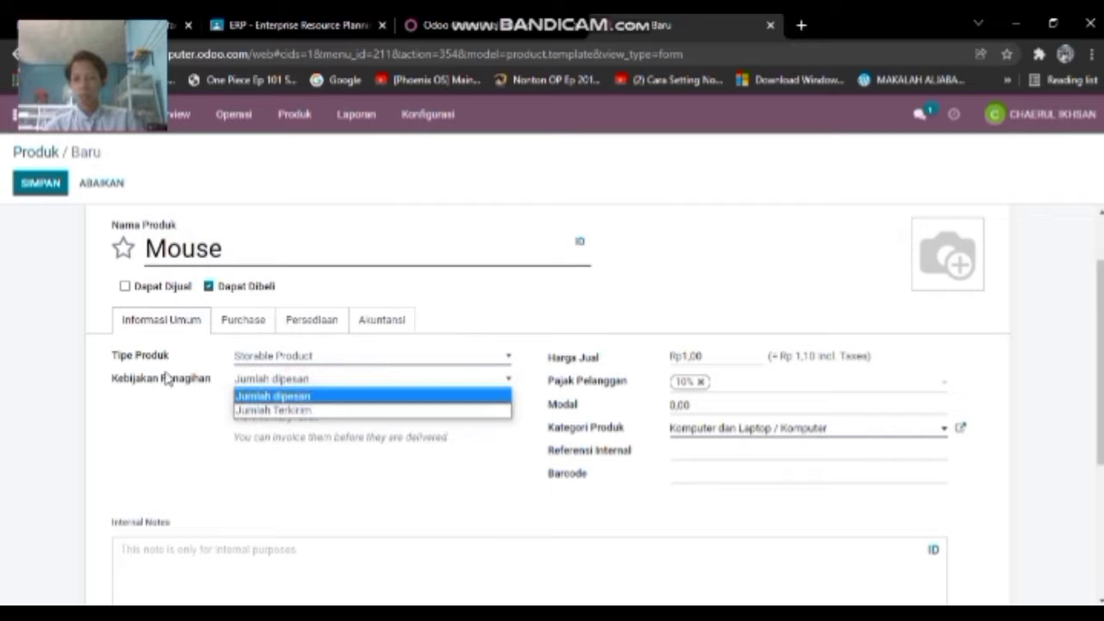
left_click(291, 398)
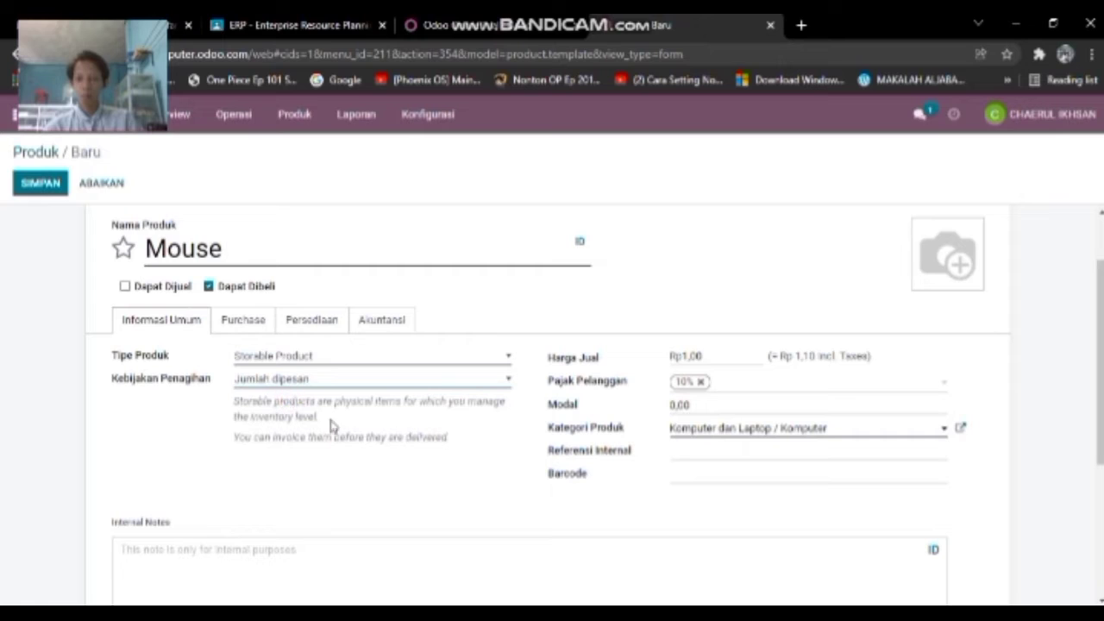
- Set Harga Jual to 0, remove the 10% customer tax, and enter a 25000 cost
left_click(715, 356)
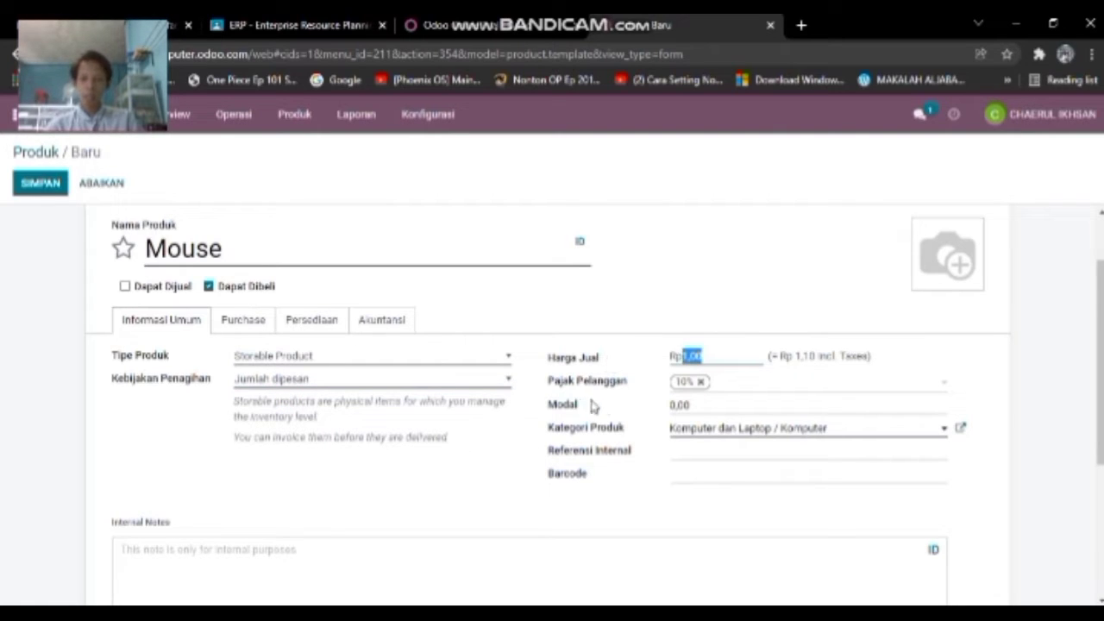
type("0")
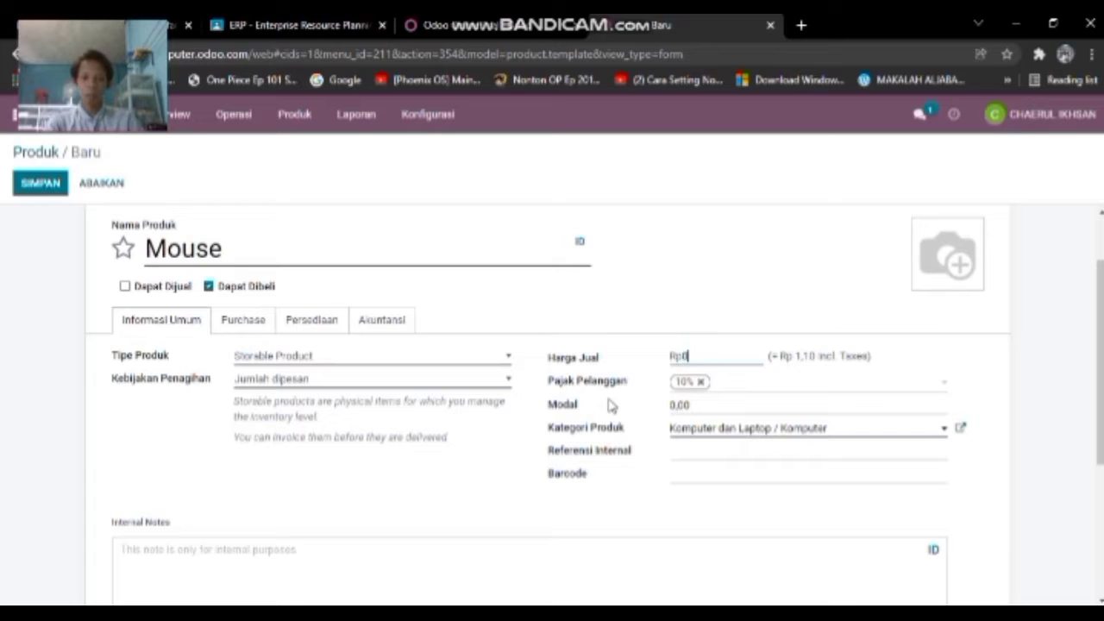
left_click(856, 325)
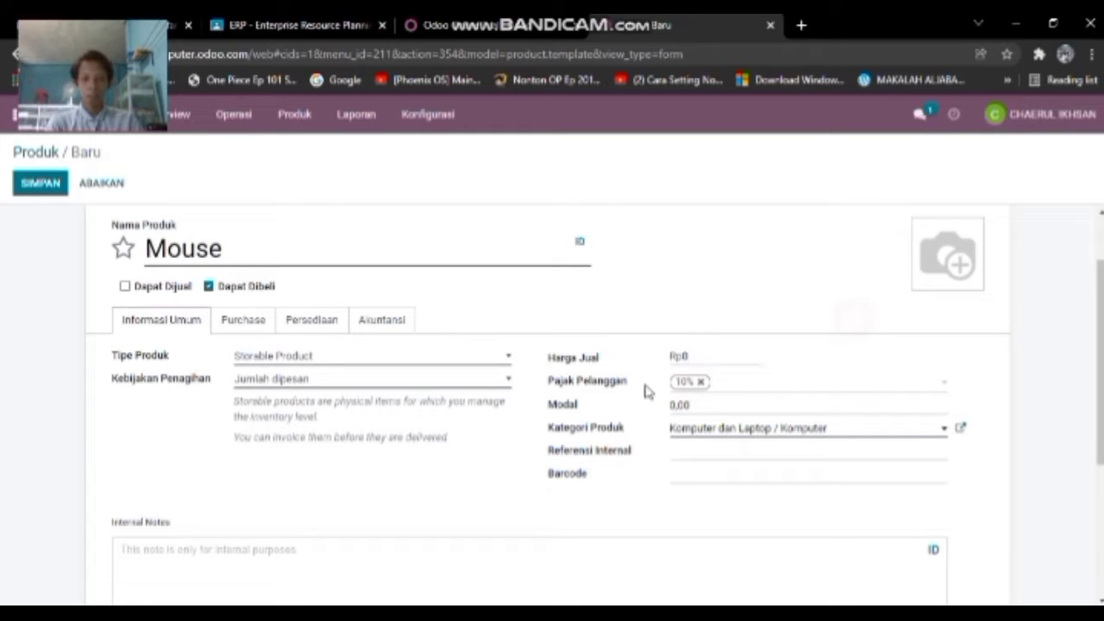
left_click(703, 383)
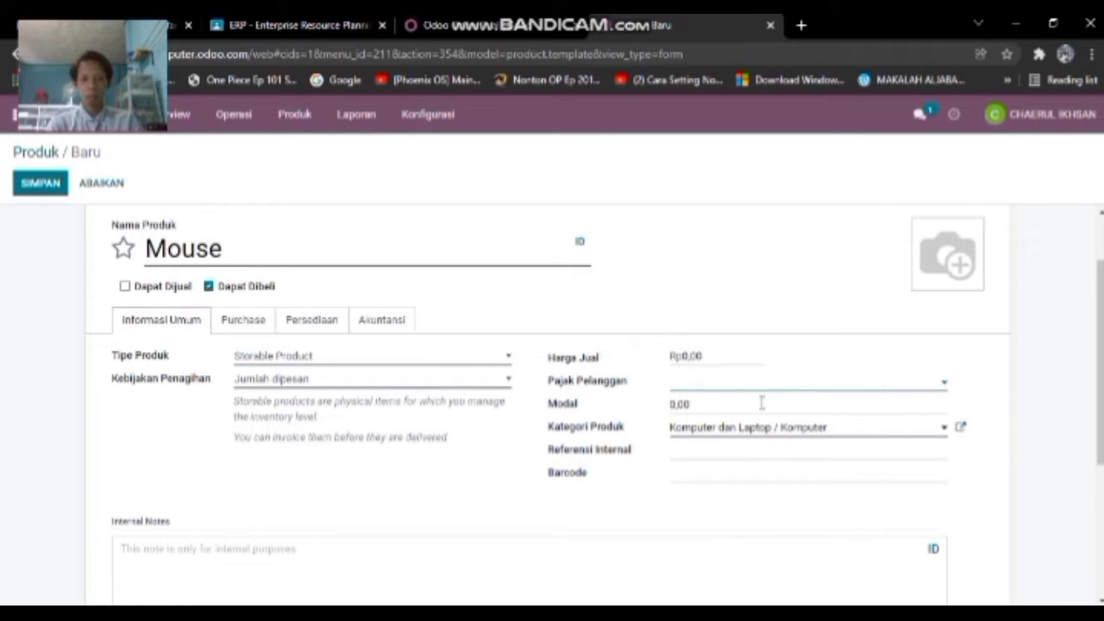
left_click(710, 405)
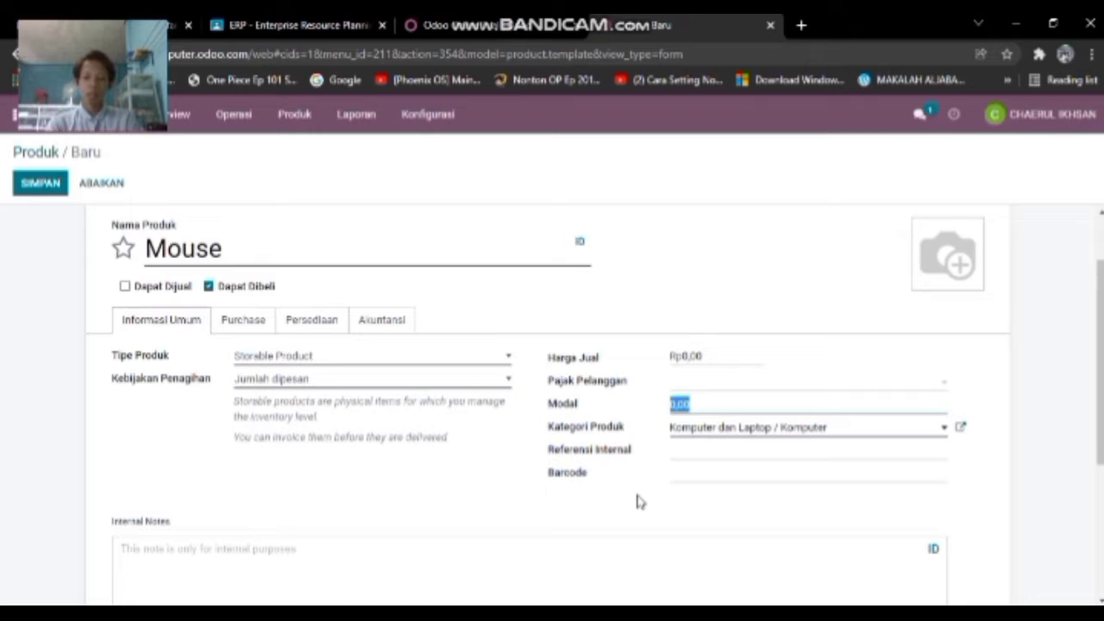
type("25000")
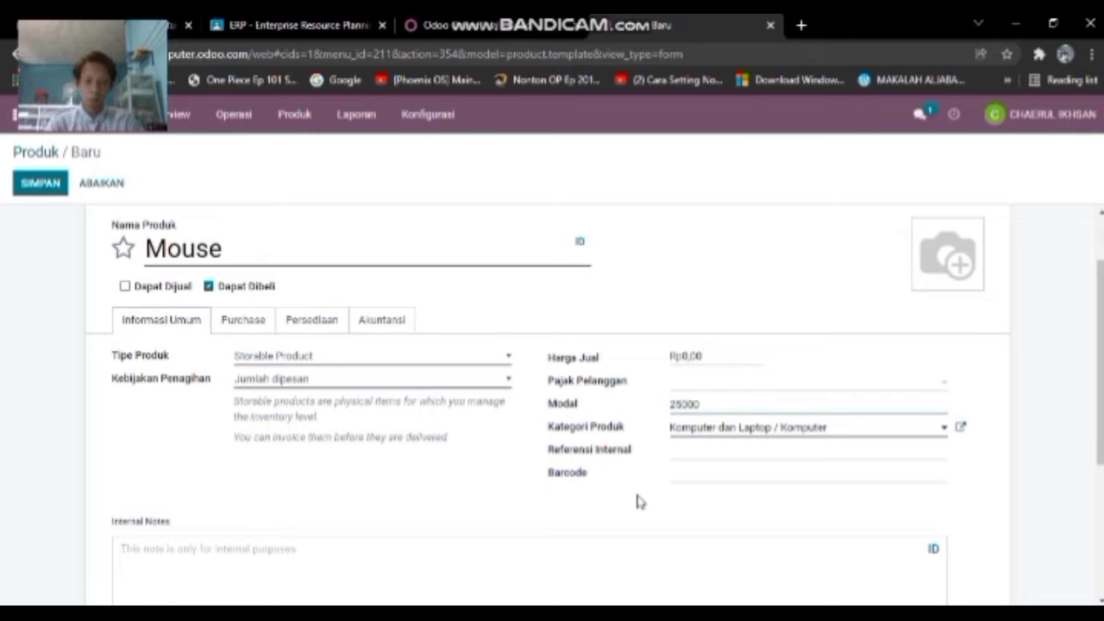
left_click(640, 501)
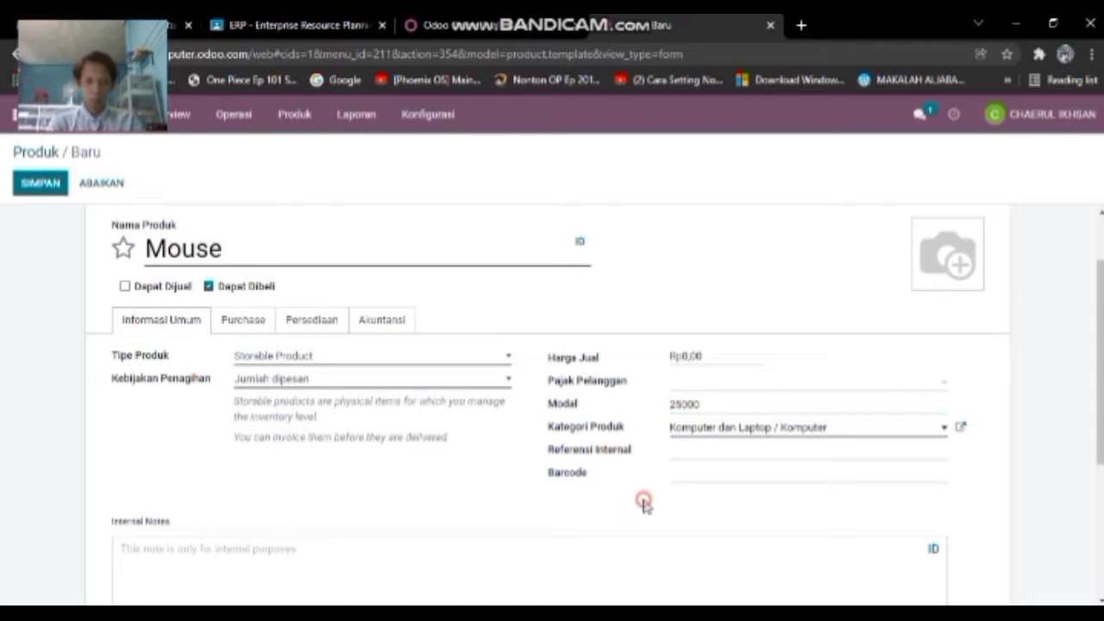
- Choose the Komputer dan Laptop category and enter internal reference Mo
left_click(931, 437)
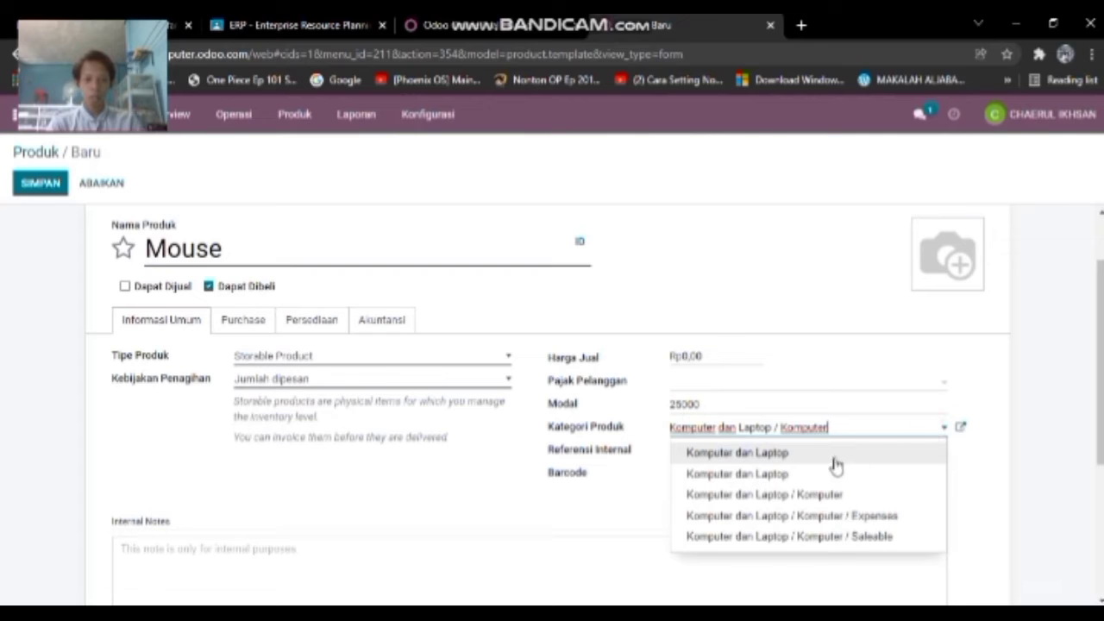
left_click(781, 452)
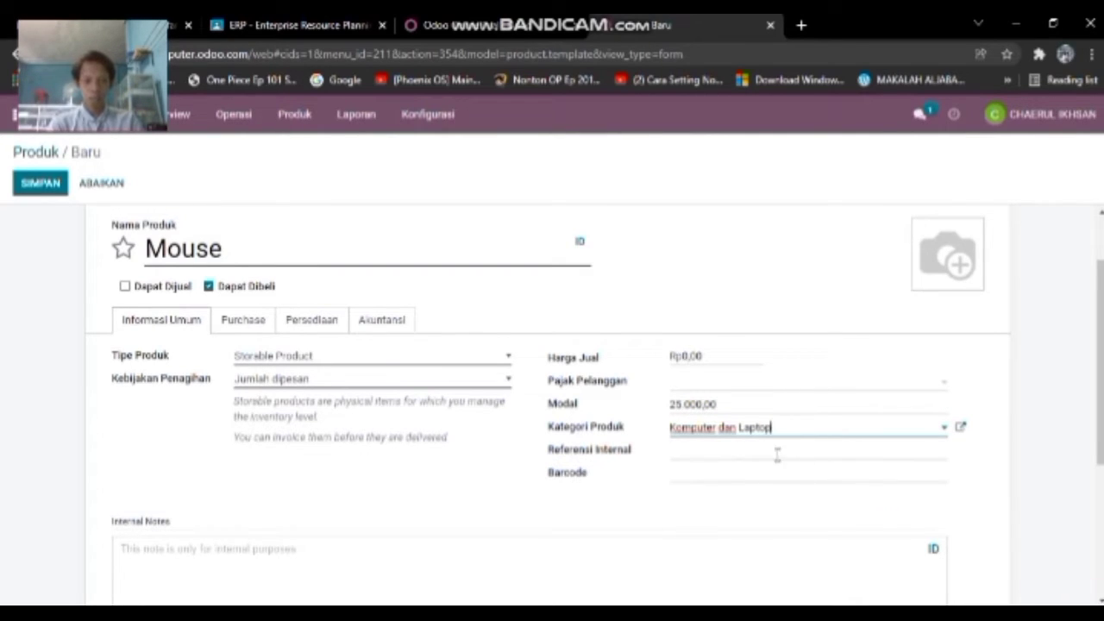
left_click(777, 455)
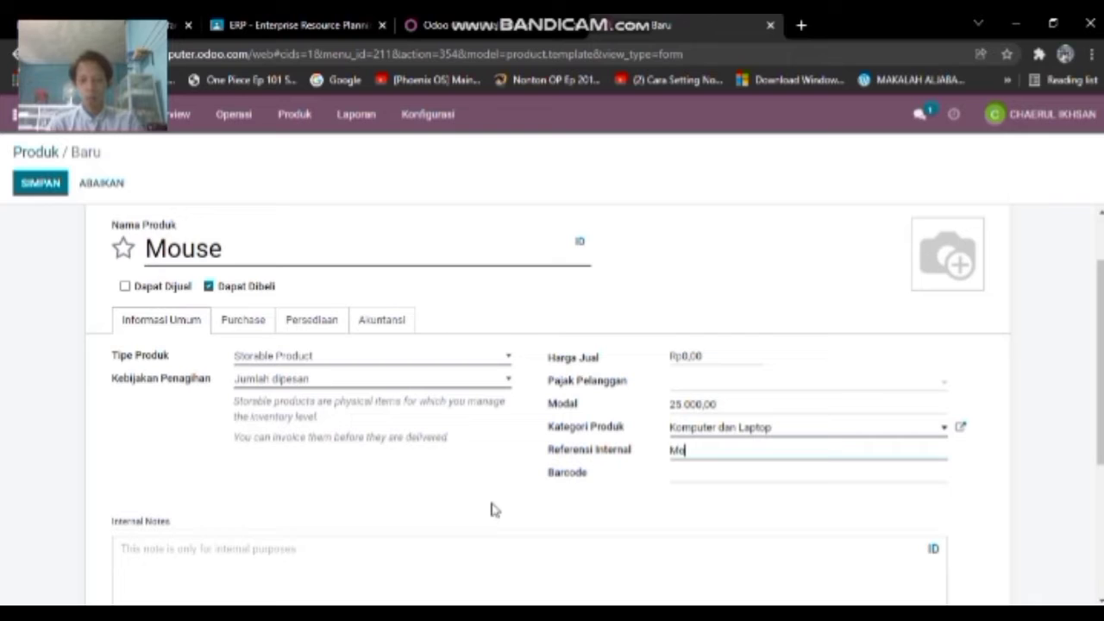
left_click(546, 530)
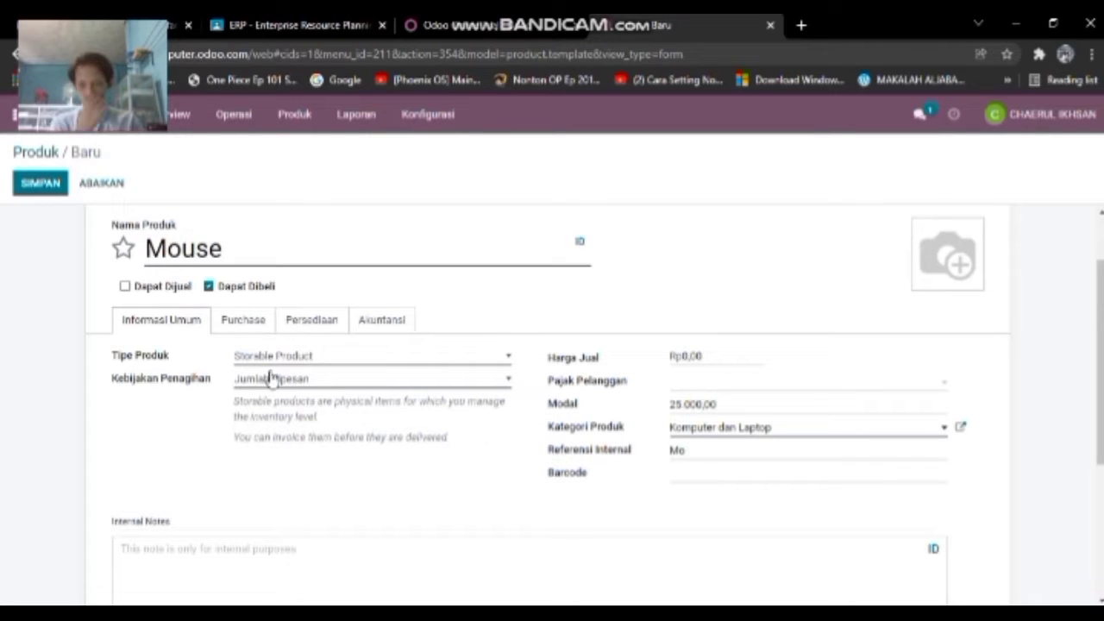
left_click(255, 329)
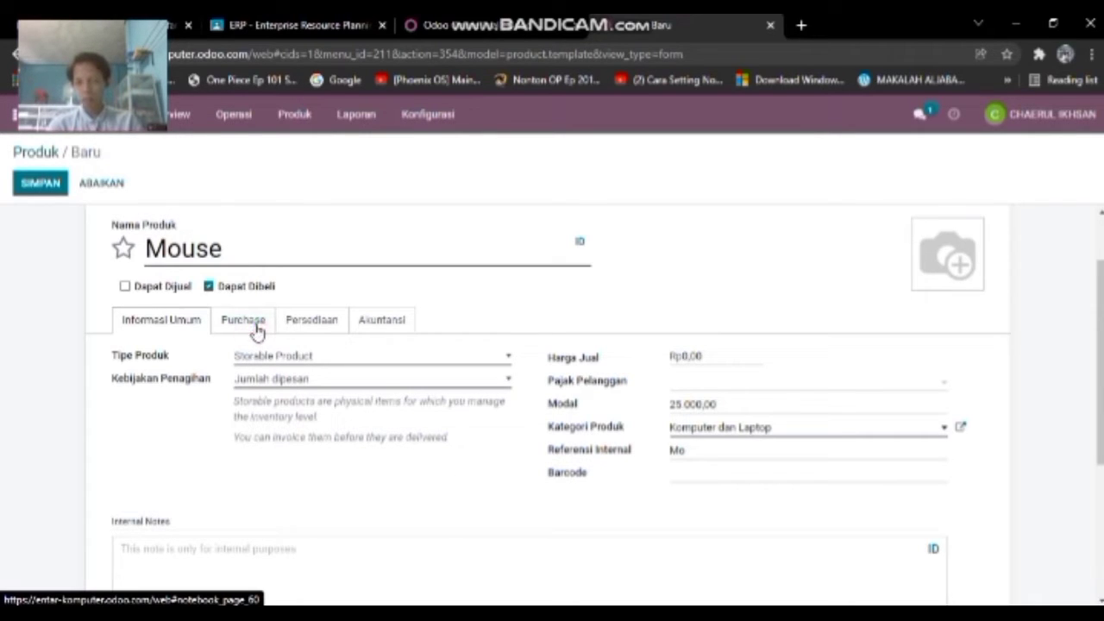
- On the Purchase tab, choose Jumlah yang dipesan for vendor bill control
left_click(255, 328)
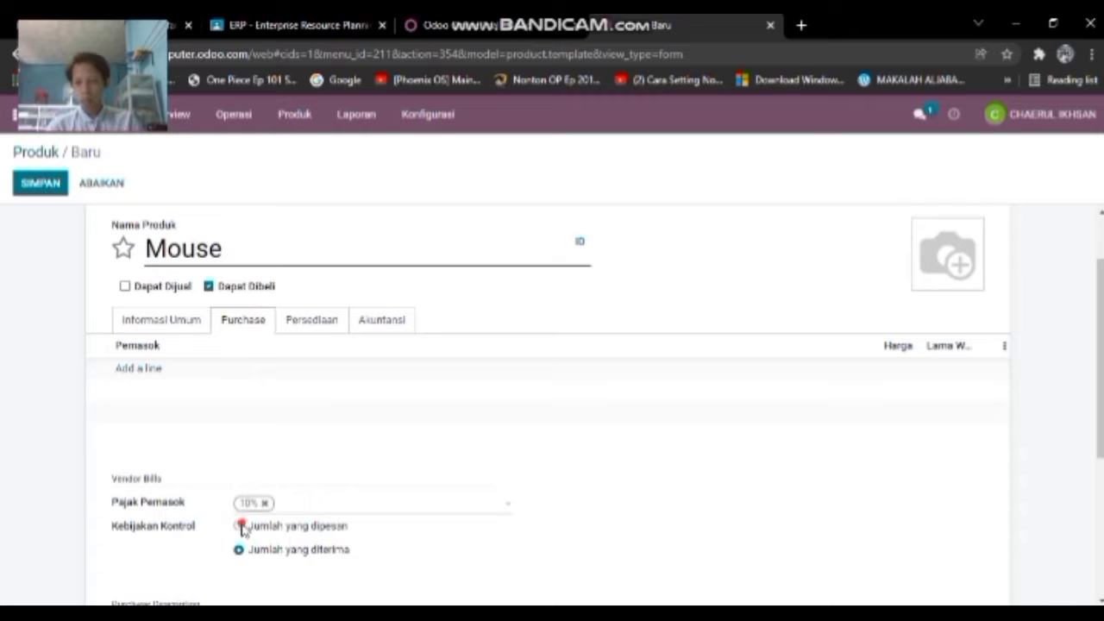
left_click(242, 526)
left_click(303, 332)
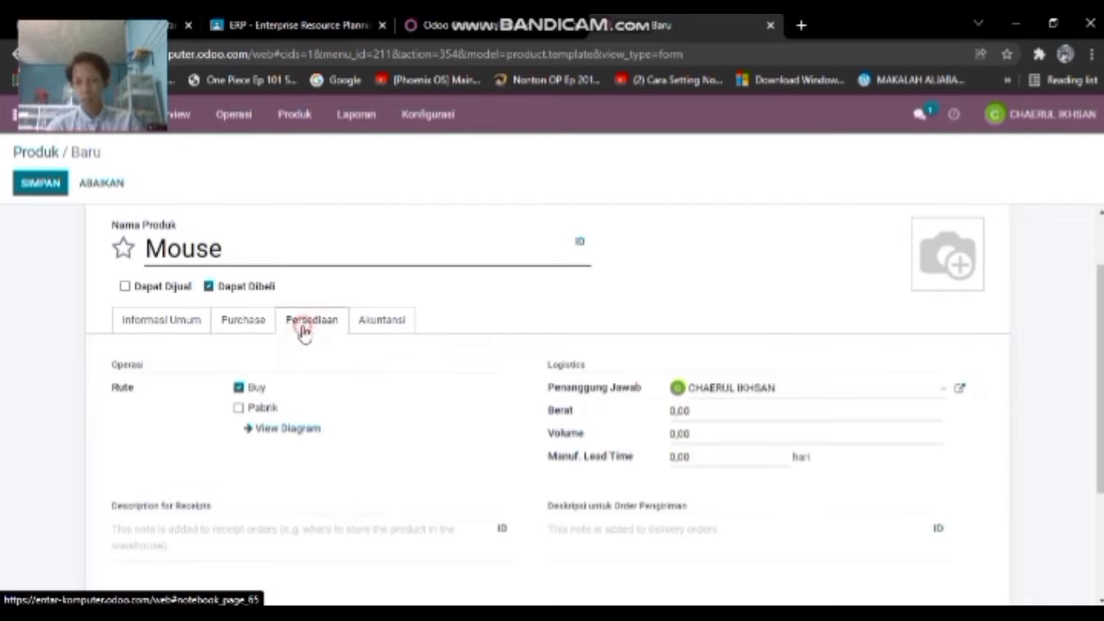
- Tick the Pabrik route, untick Buy, and save the Mouse product
left_click(239, 408)
left_click(239, 388)
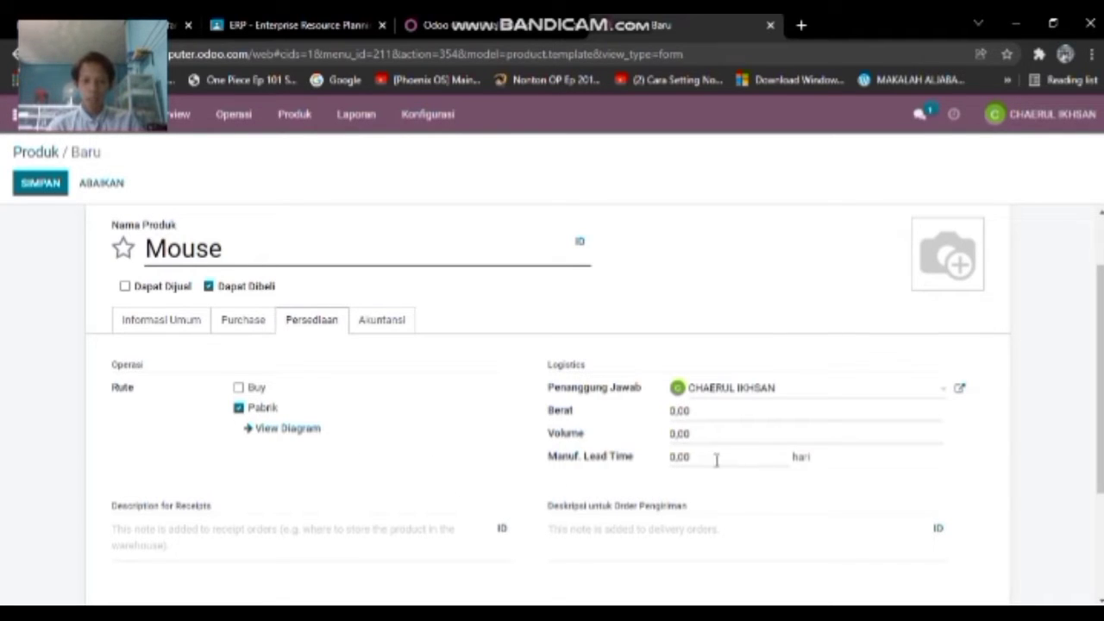
left_click(131, 253)
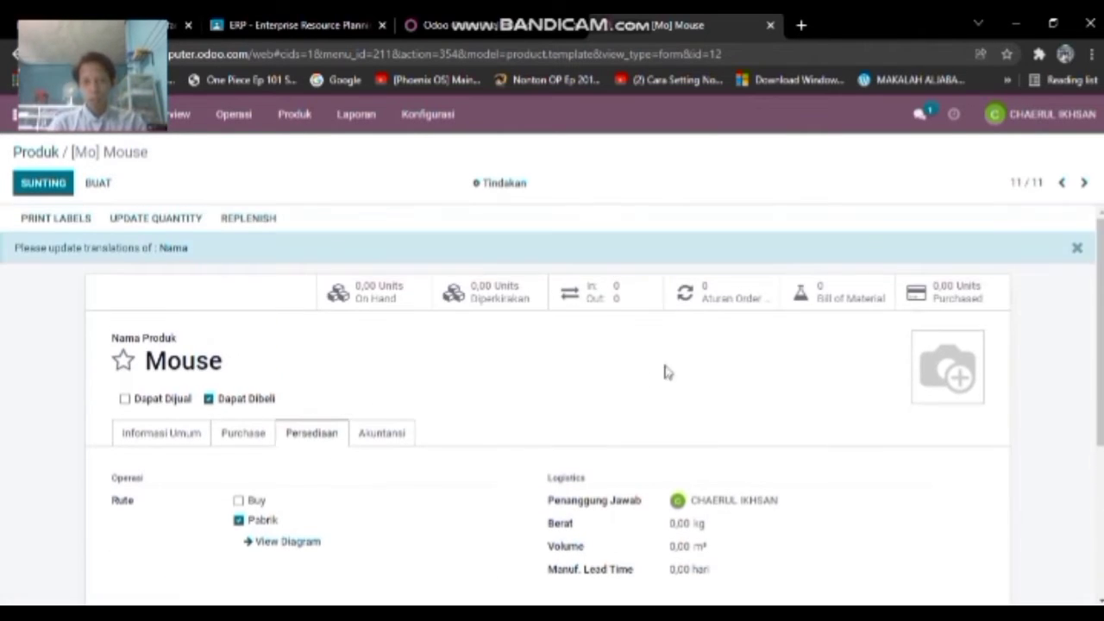
- Check that the 11-product catalogue lists Mouse [Mo], then go back to the app menu
left_click(295, 115)
left_click(312, 150)
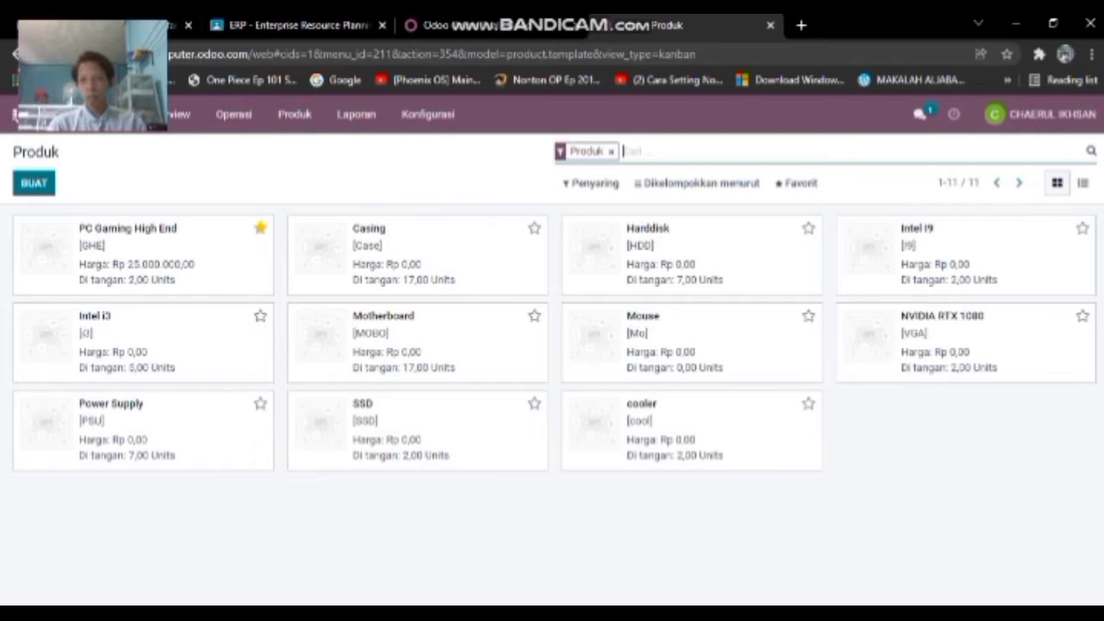
left_click(17, 114)
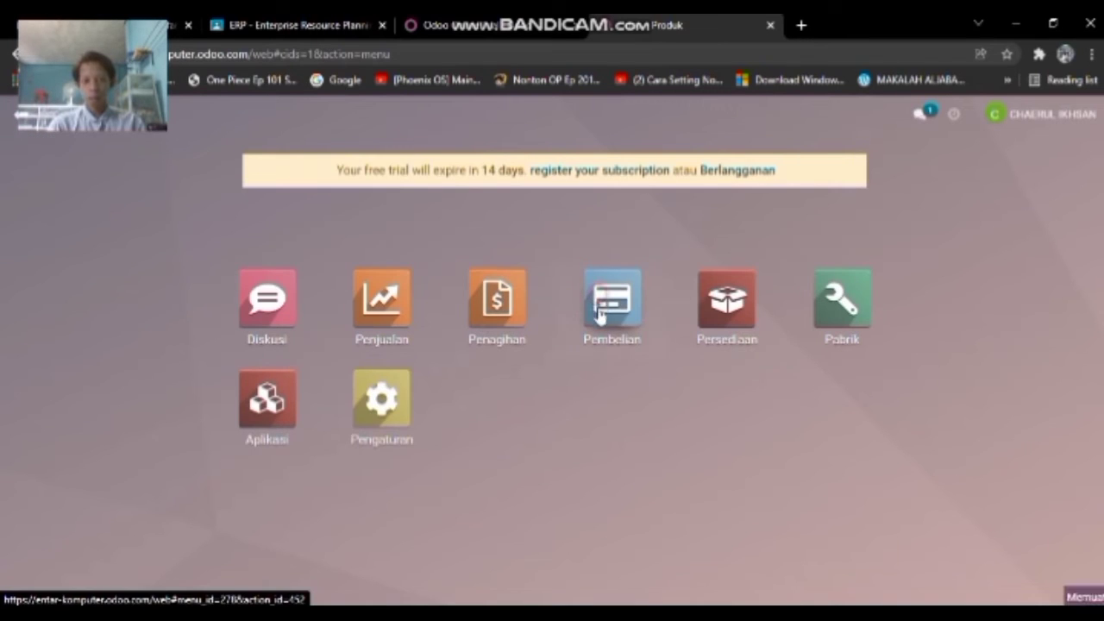
- Start a new request for quotation in Purchase with vendor HND Komputer
left_click(601, 315)
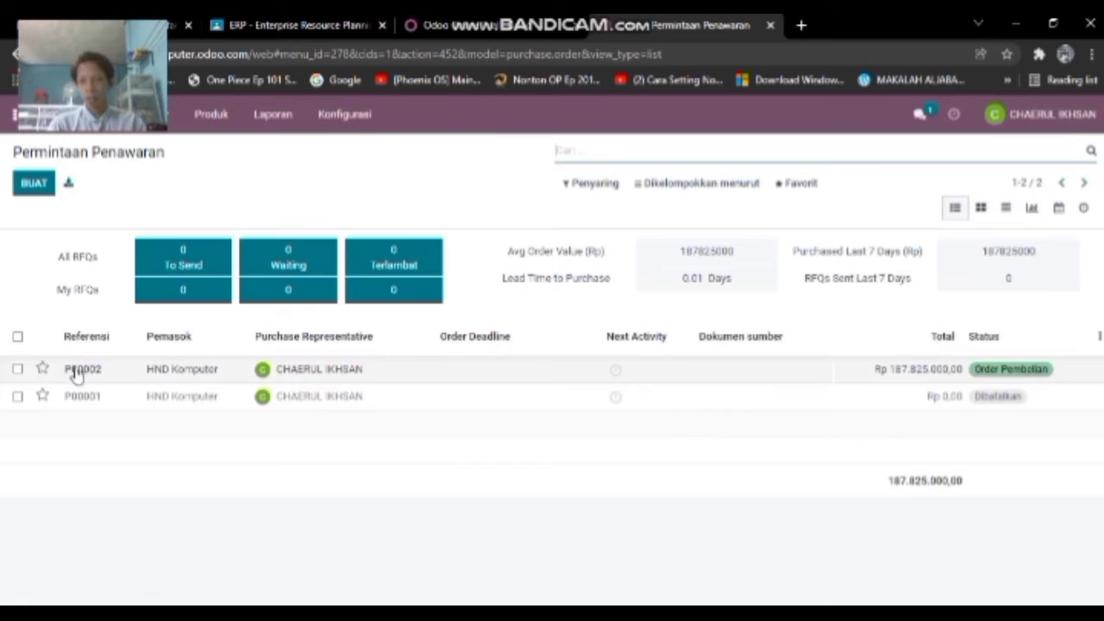
left_click(42, 191)
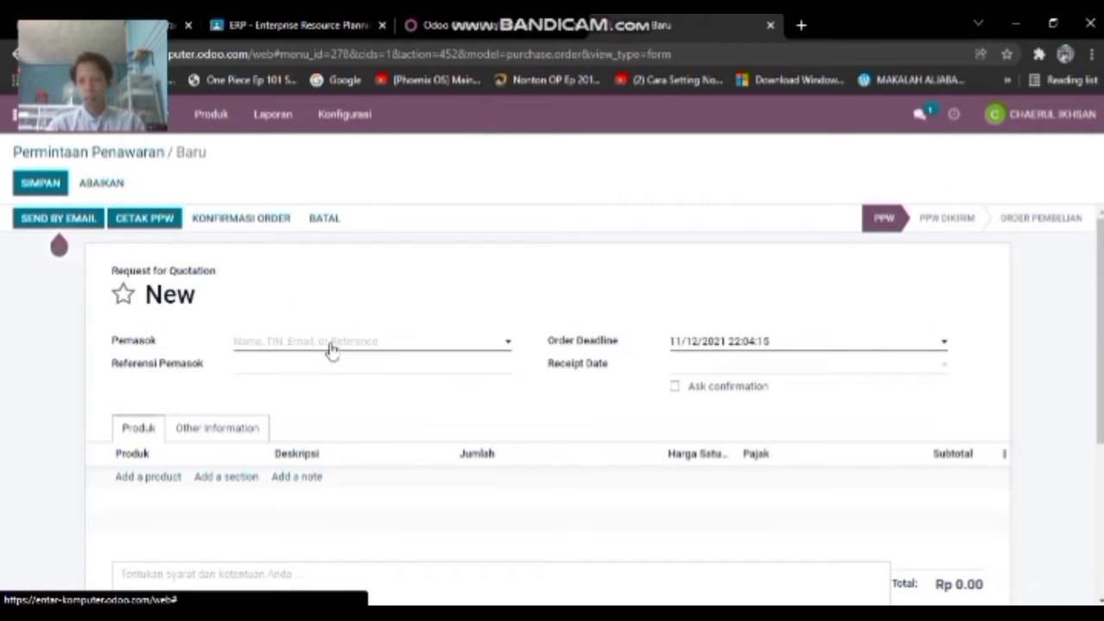
left_click(331, 346)
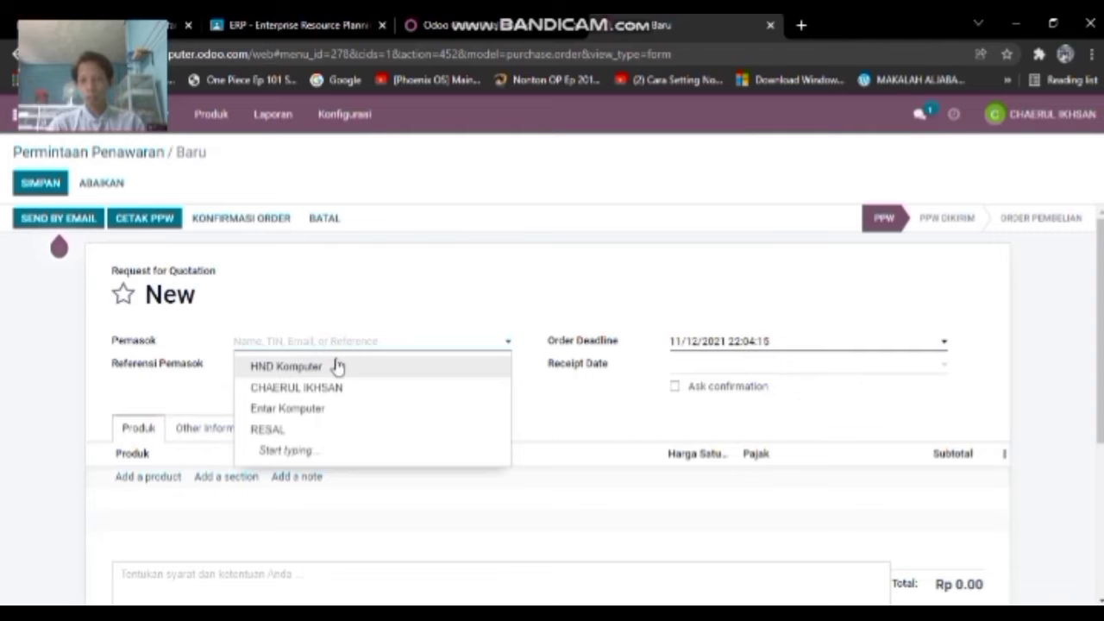
left_click(279, 360)
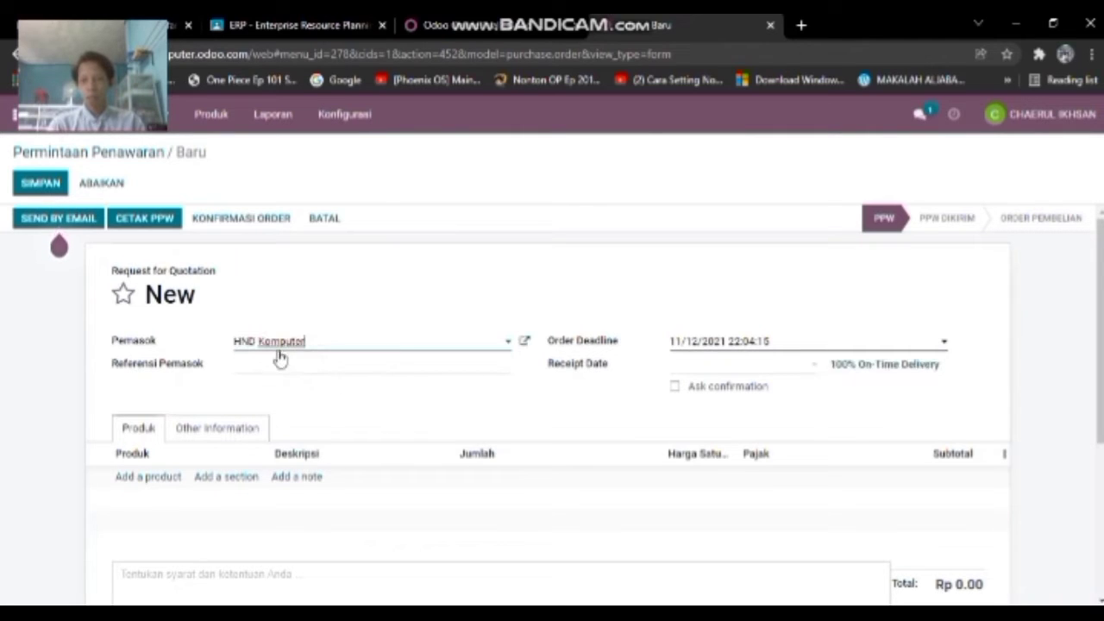
left_click(281, 363)
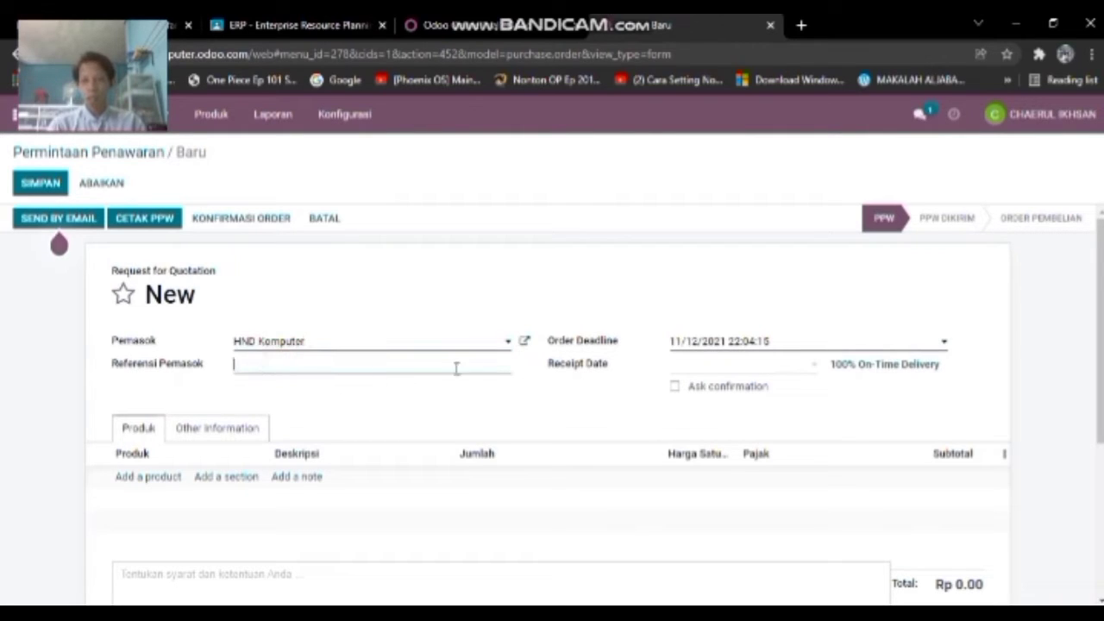
- Add a [Mo] Mouse line for 5 units at 25,000 and save the RFQ as P00003
left_click(158, 479)
left_click(255, 483)
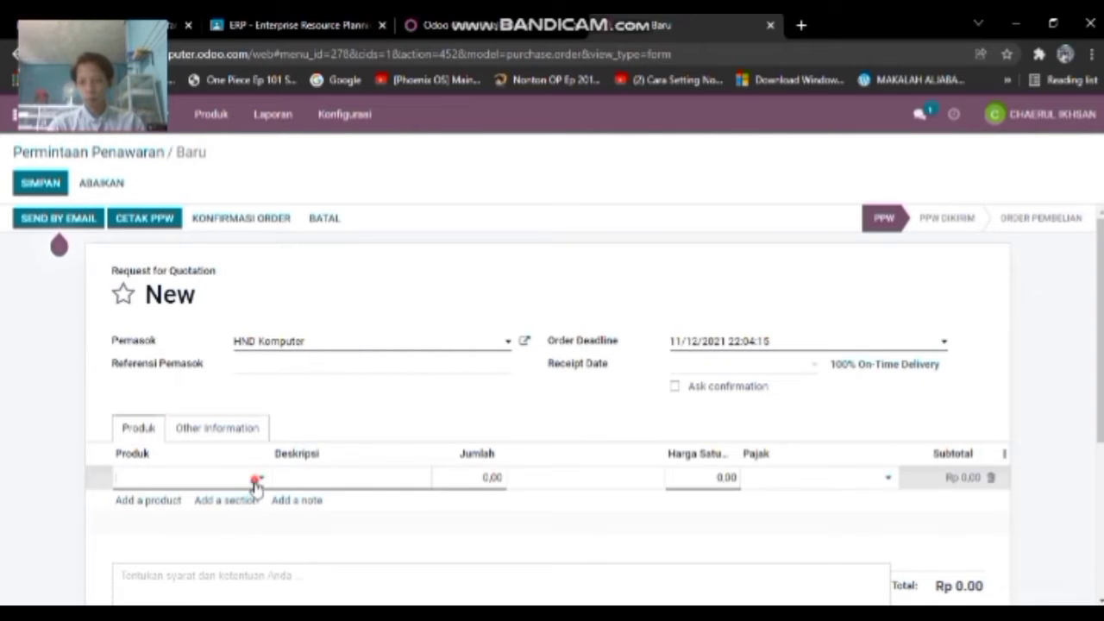
left_click(233, 389)
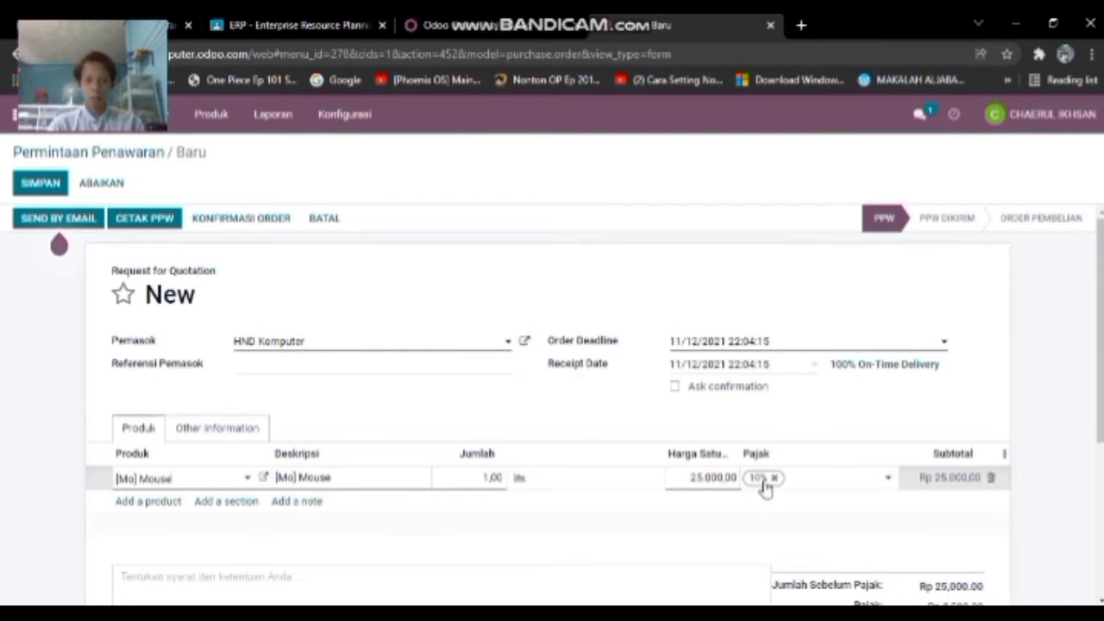
left_click(490, 479)
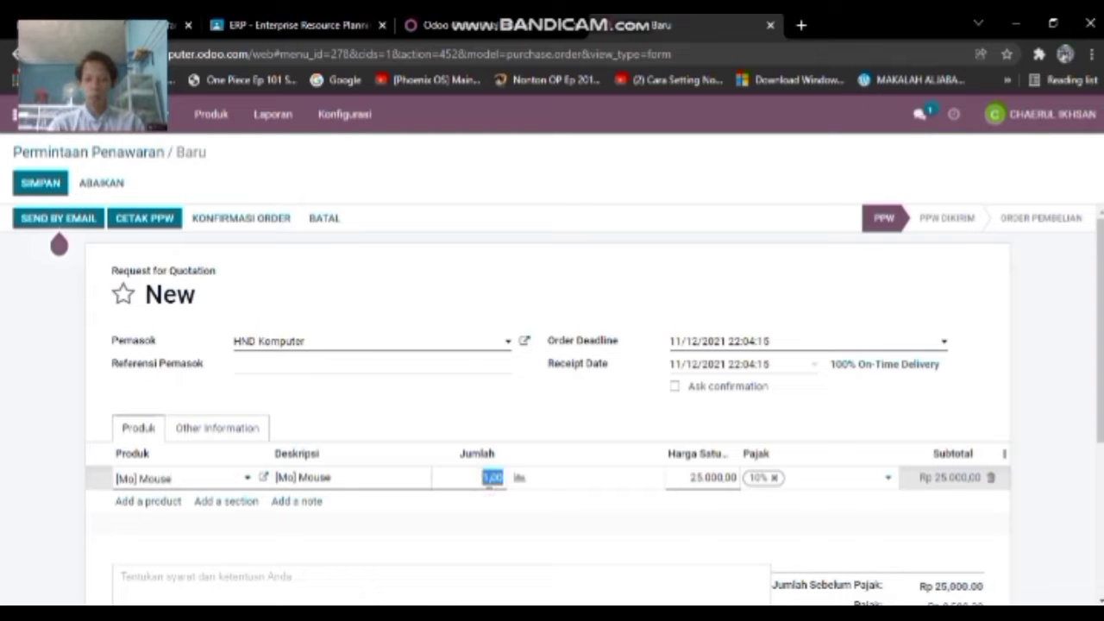
type("5")
left_click(505, 524)
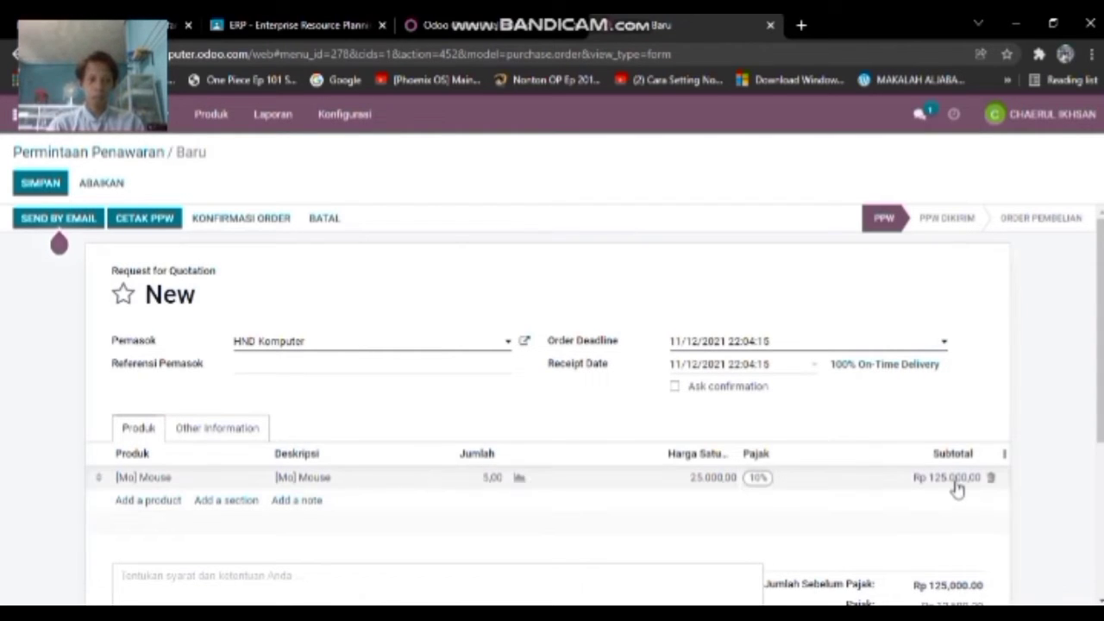
scroll(958, 489, "down", 1)
scroll(231, 375, "up", 1)
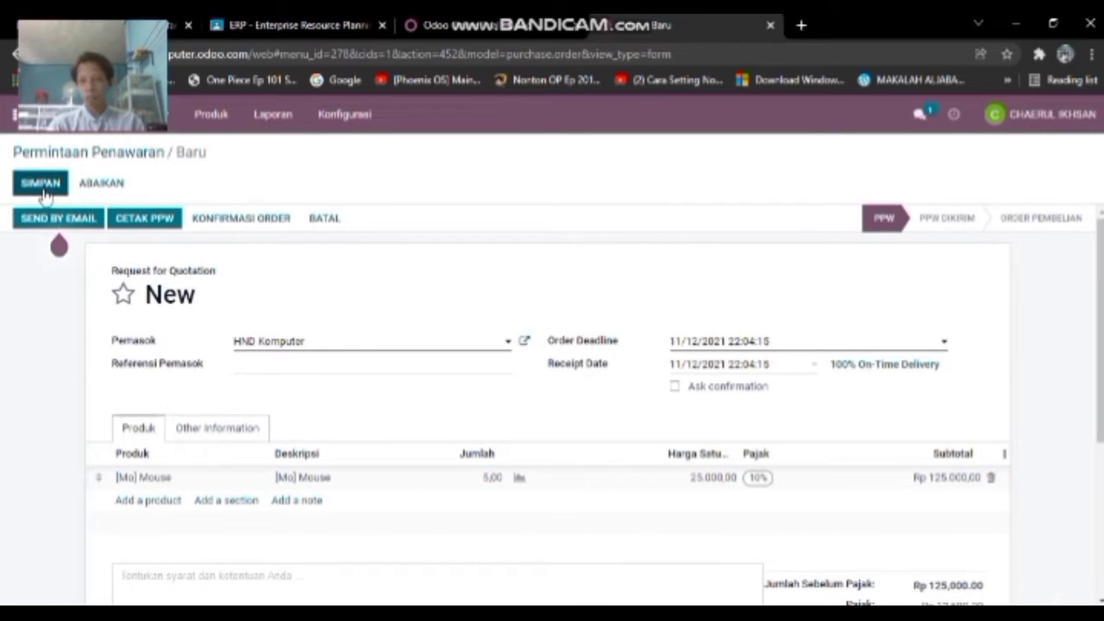
scroll(177, 301, "down", 3)
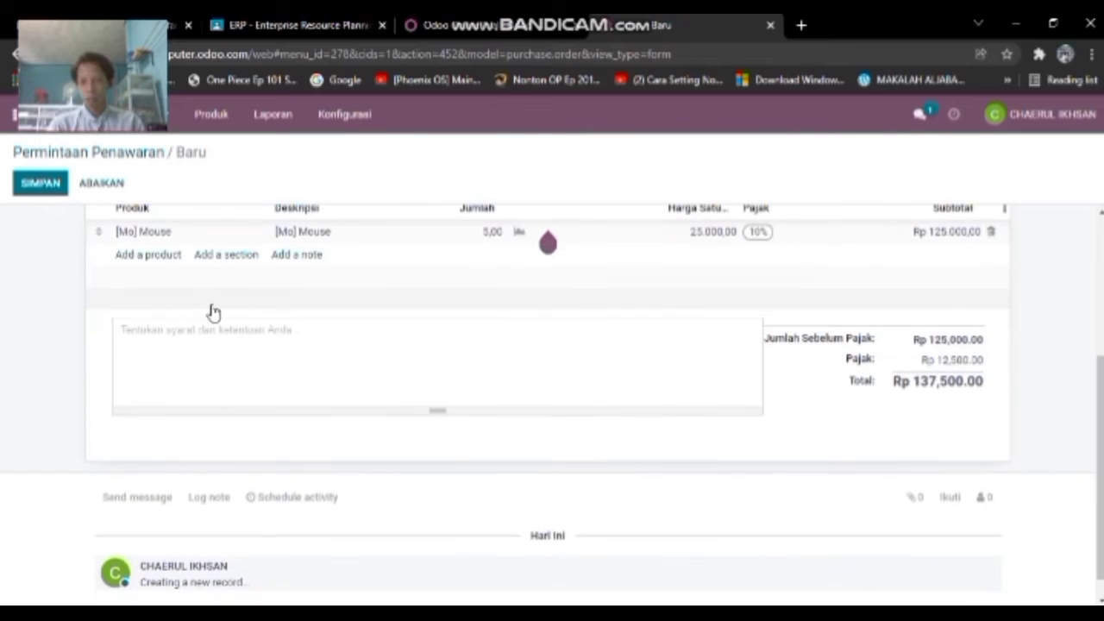
scroll(212, 310, "up", 3)
left_click(43, 186)
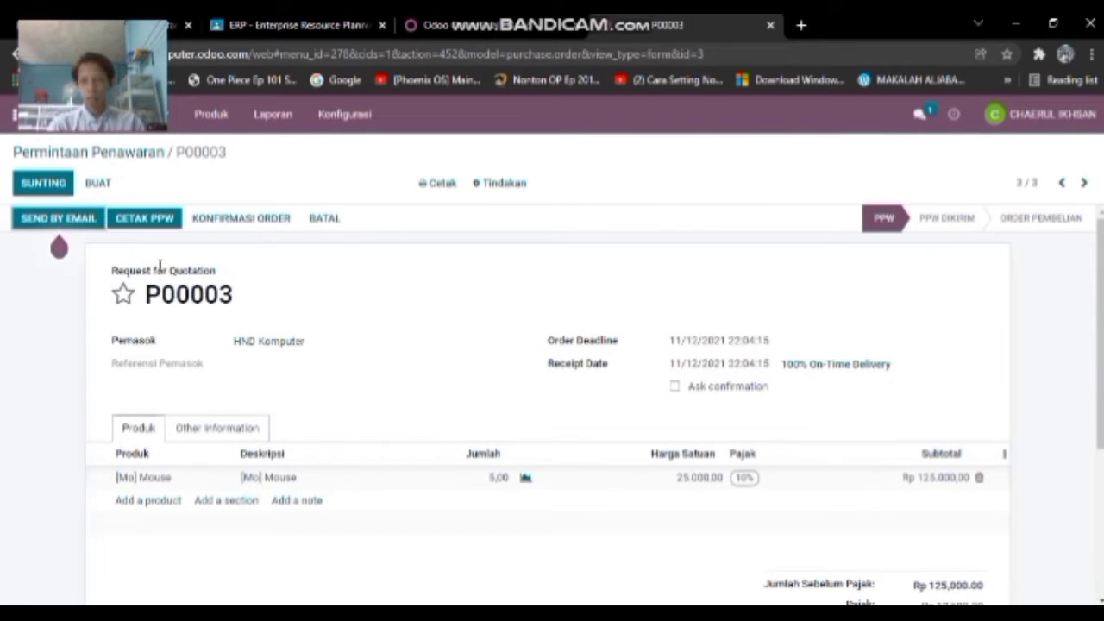
- Begin emailing P00003 and link the HND Komputer contact to its company
left_click(59, 218)
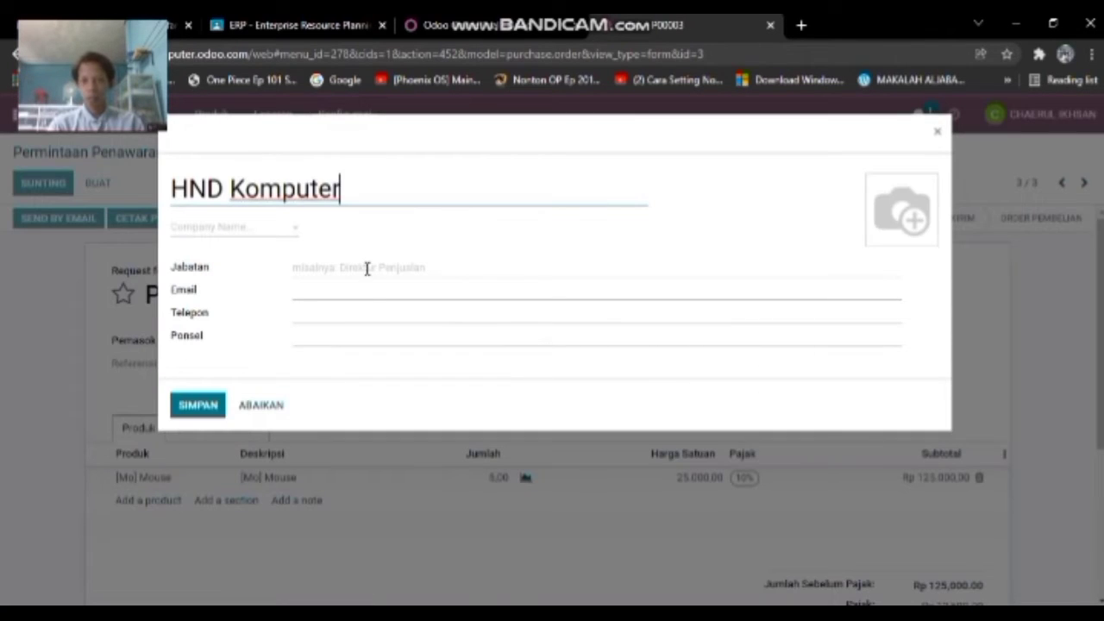
left_click(365, 268)
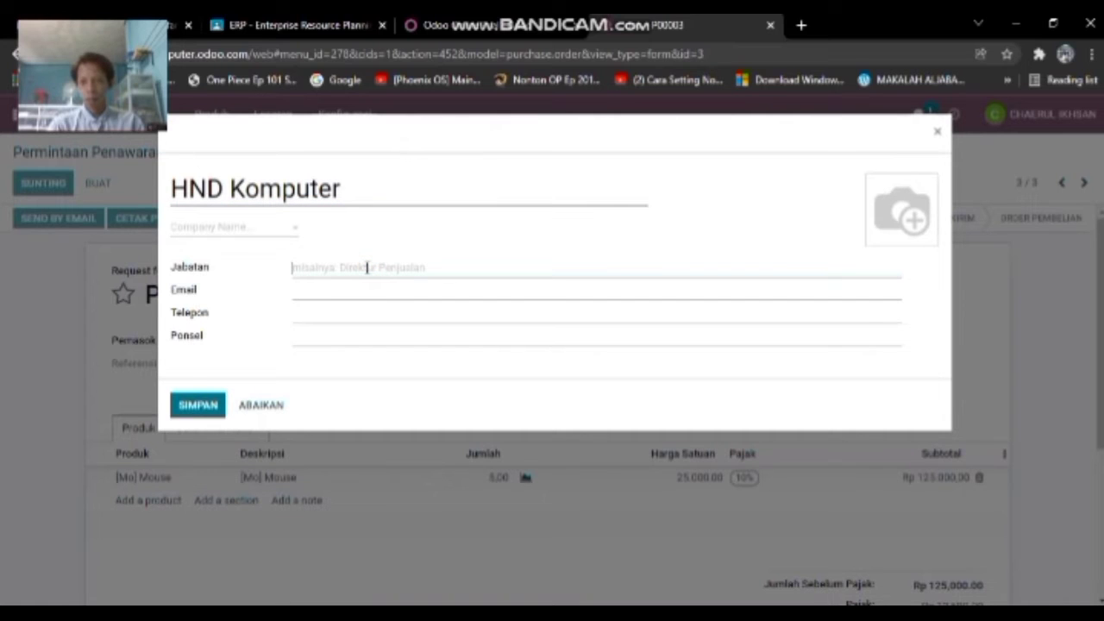
left_click(221, 401)
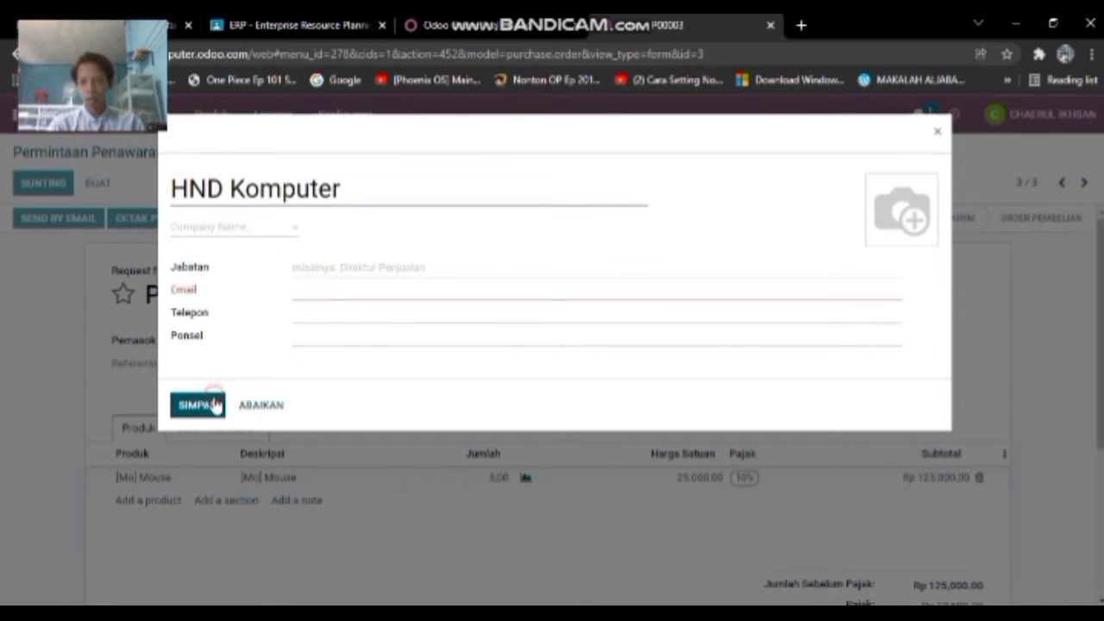
left_click(333, 297)
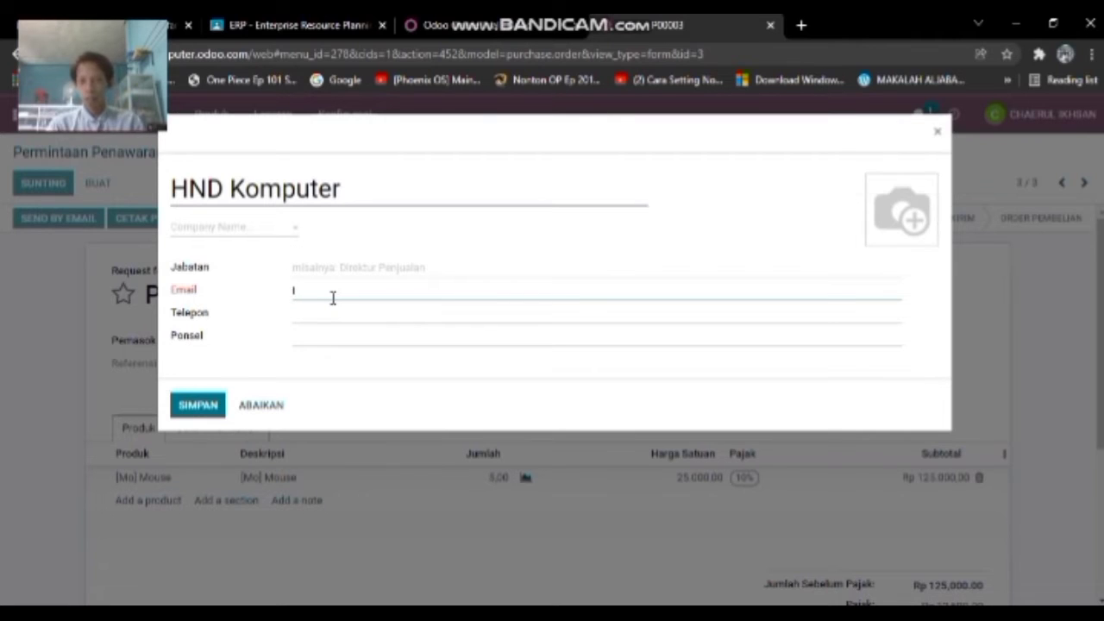
left_click(285, 228)
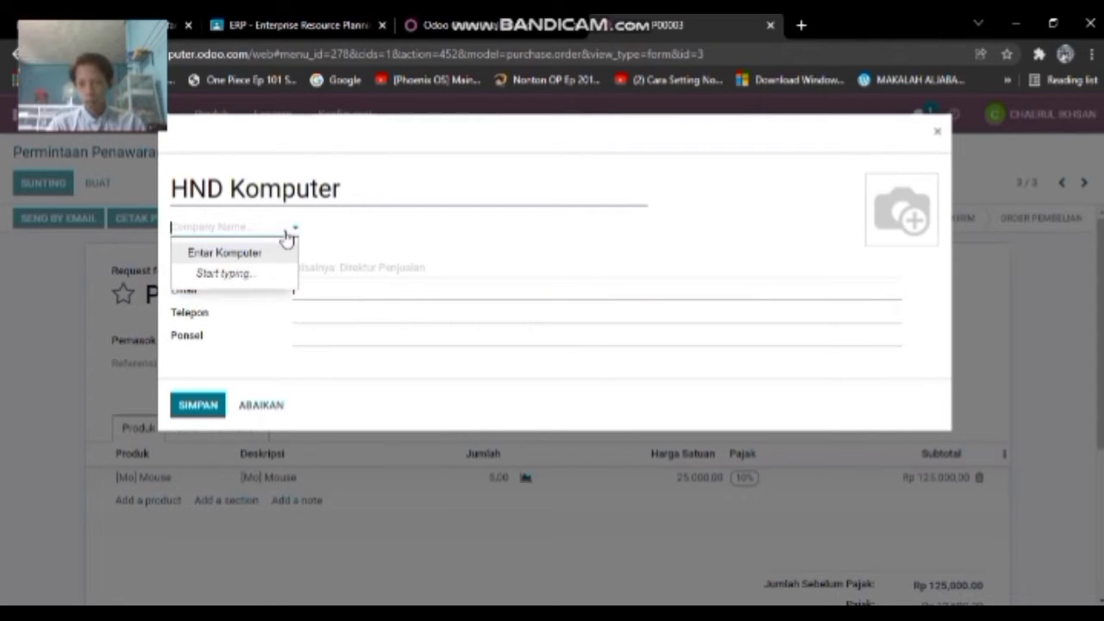
left_click(284, 253)
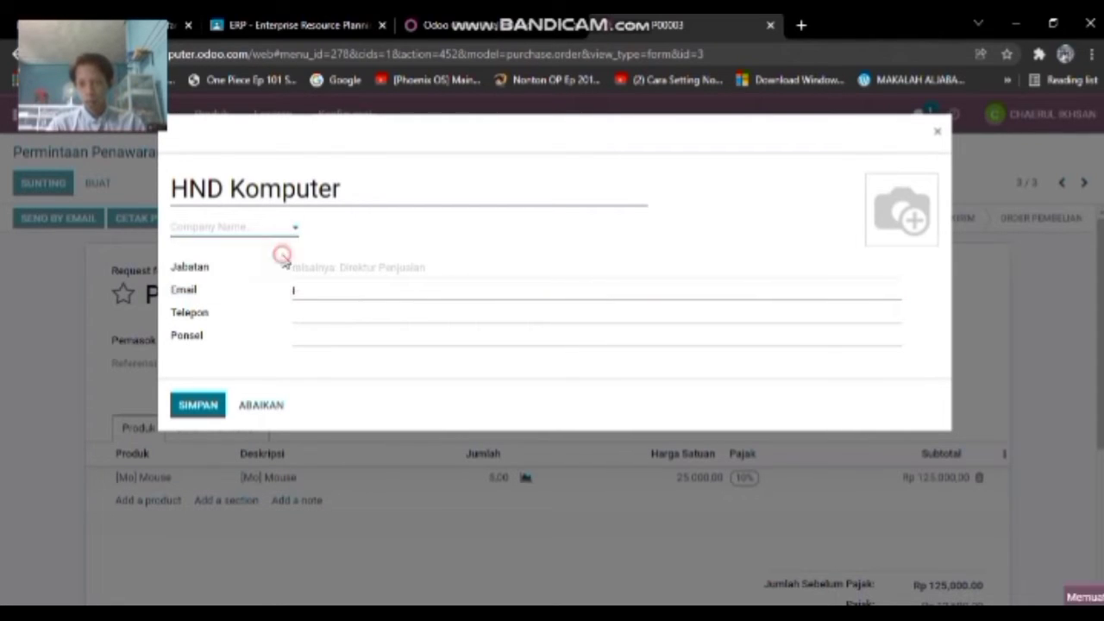
- Fill in the contact's e-mail address, save the contact, and send the RFQ e-mail
left_click(337, 292)
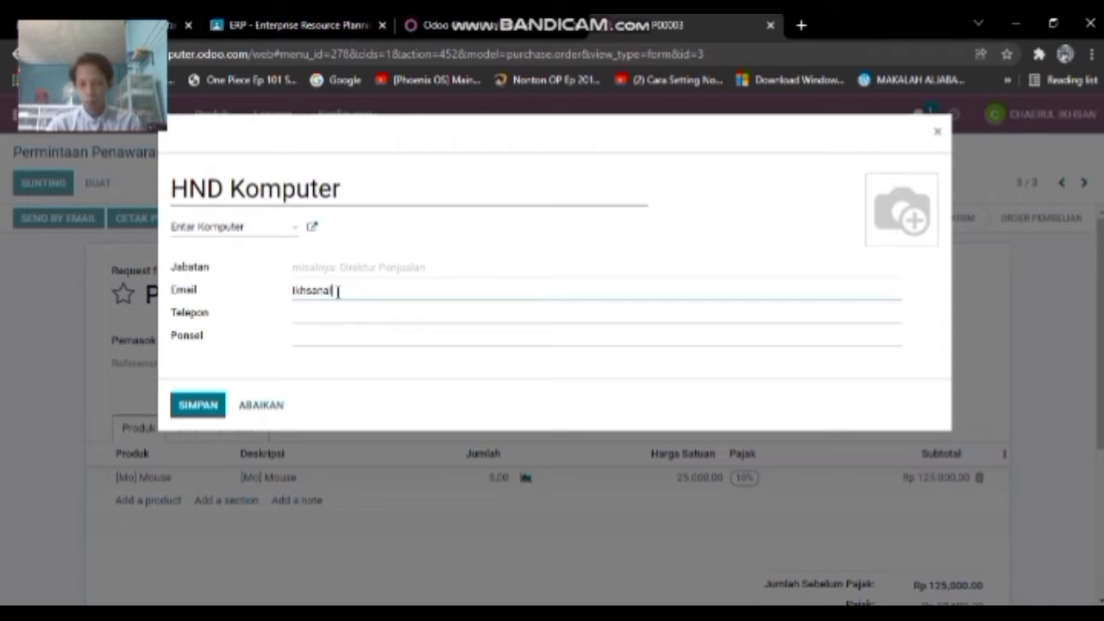
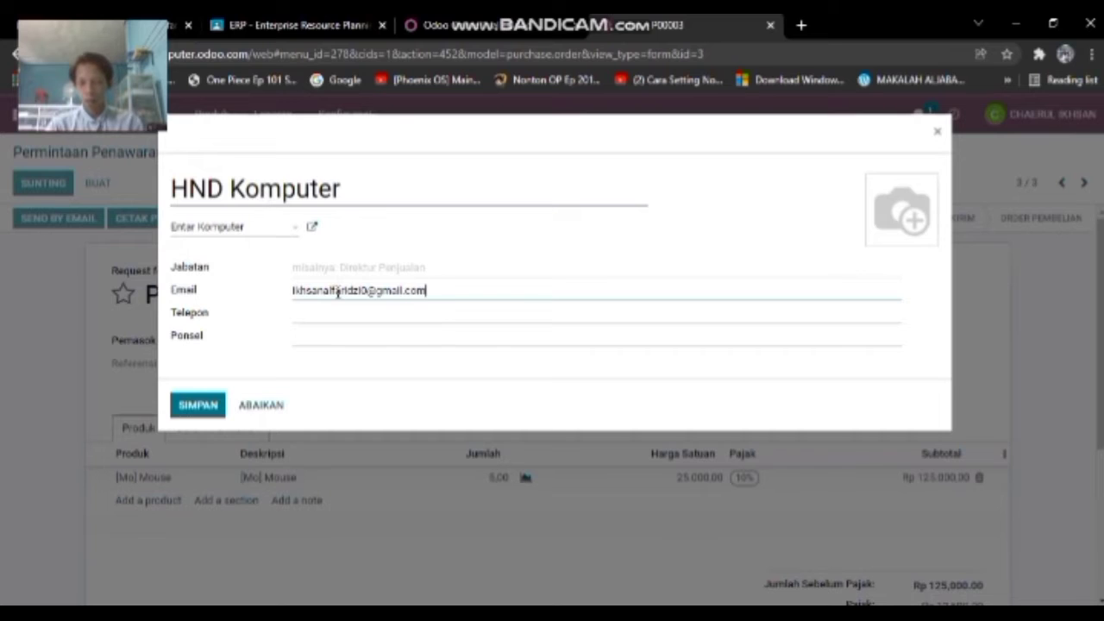
left_click(206, 411)
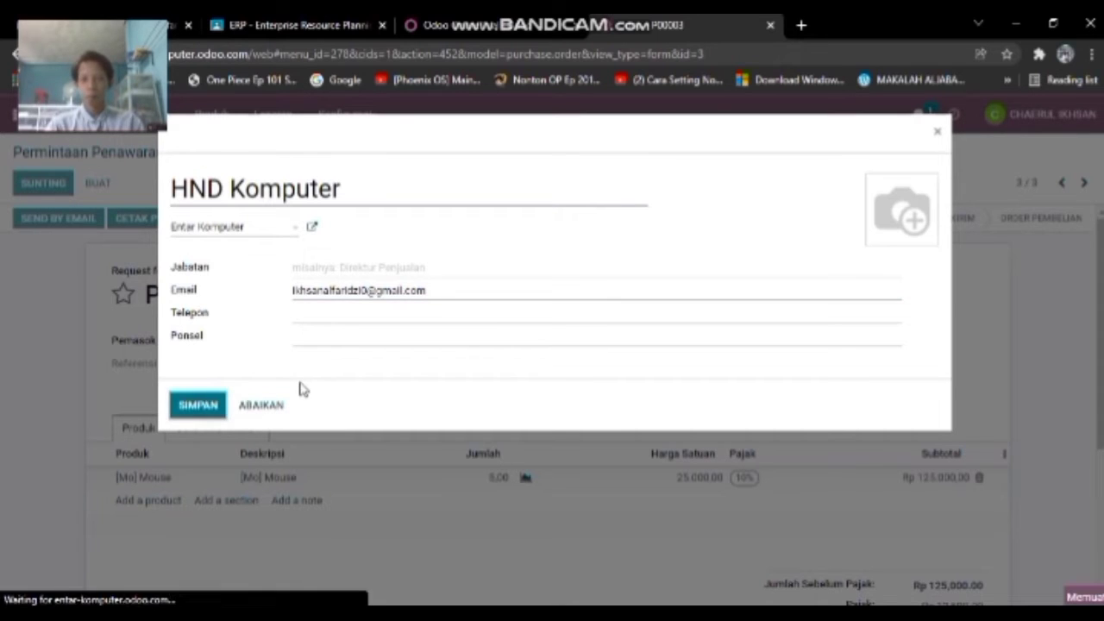
left_click(195, 509)
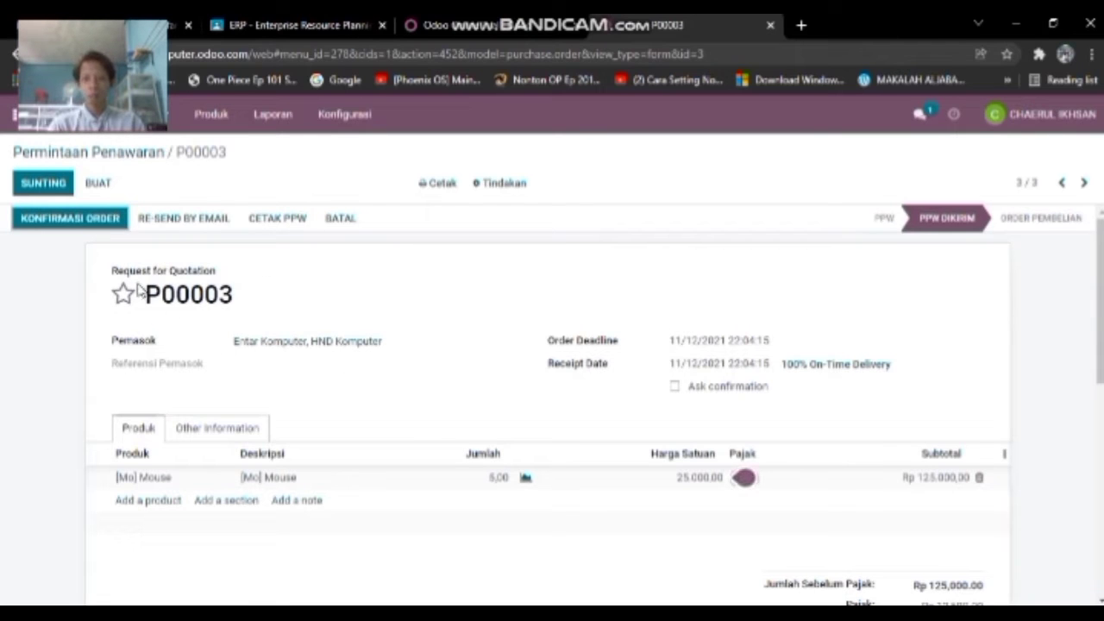
- Validate receipt WH/IN/00002, receiving all 5 Mouse units for P00003
scroll(446, 421, "down", 2)
scroll(409, 350, "up", 2)
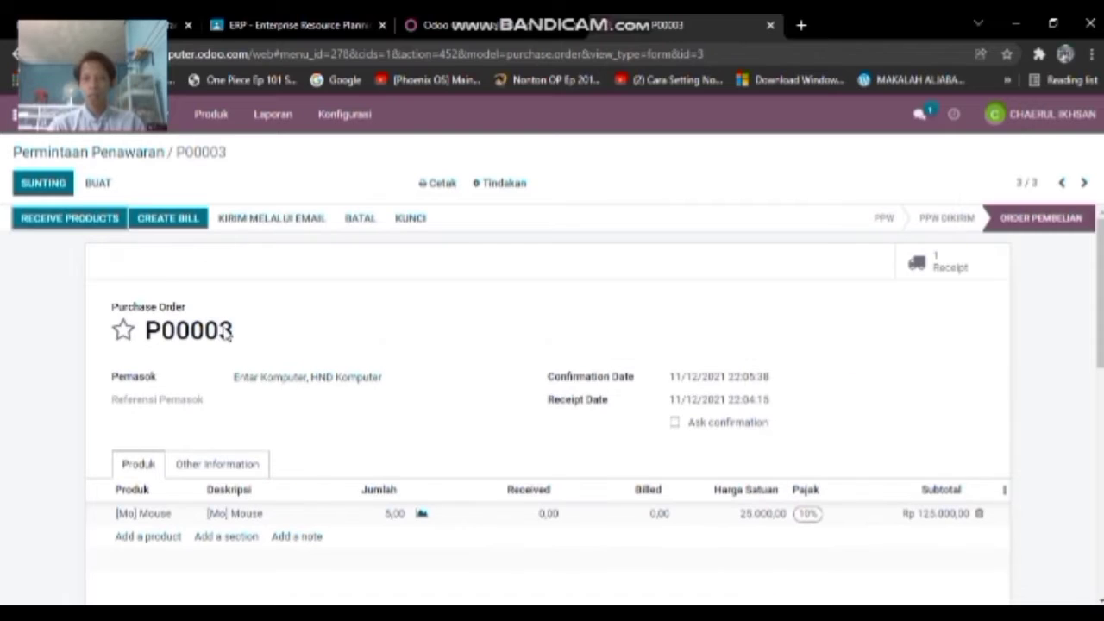
left_click(952, 268)
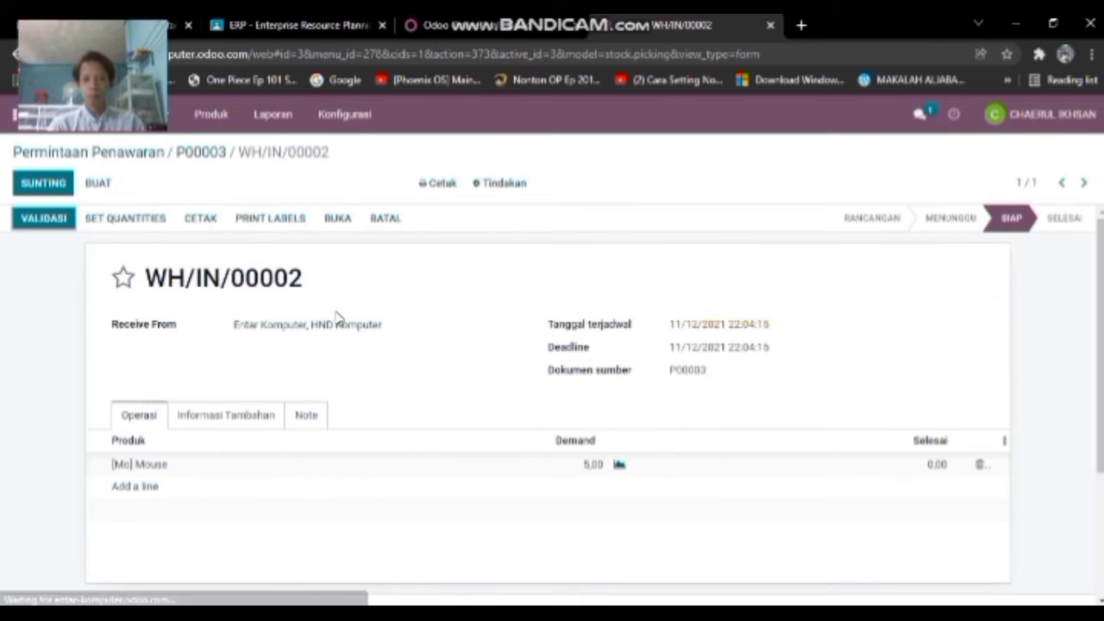
scroll(448, 357, "down", 3)
scroll(591, 291, "up", 2)
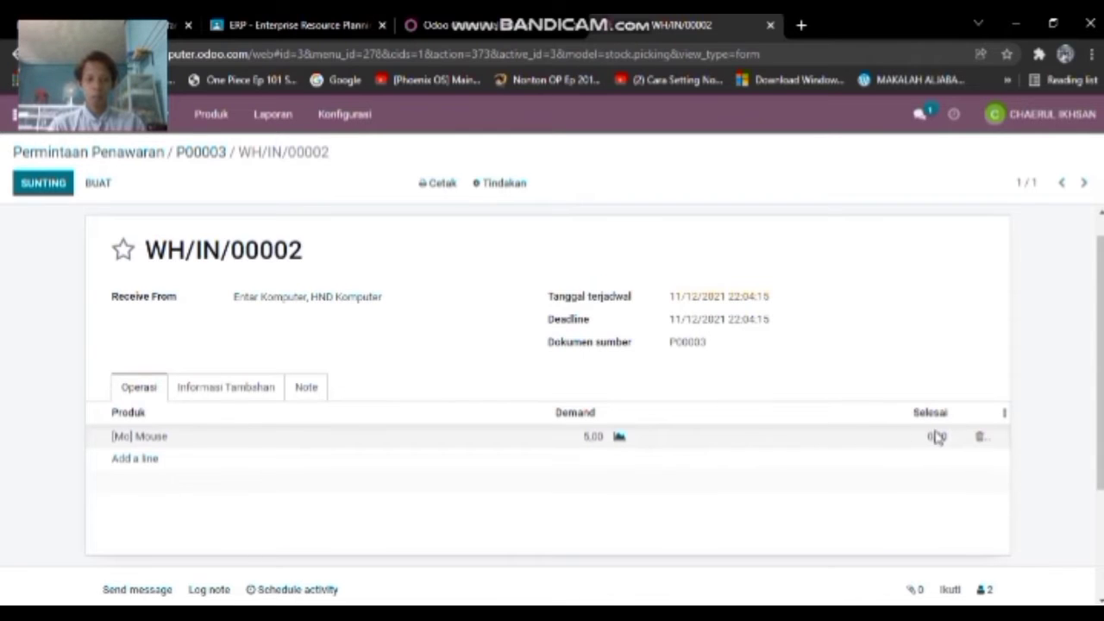
left_click(46, 220)
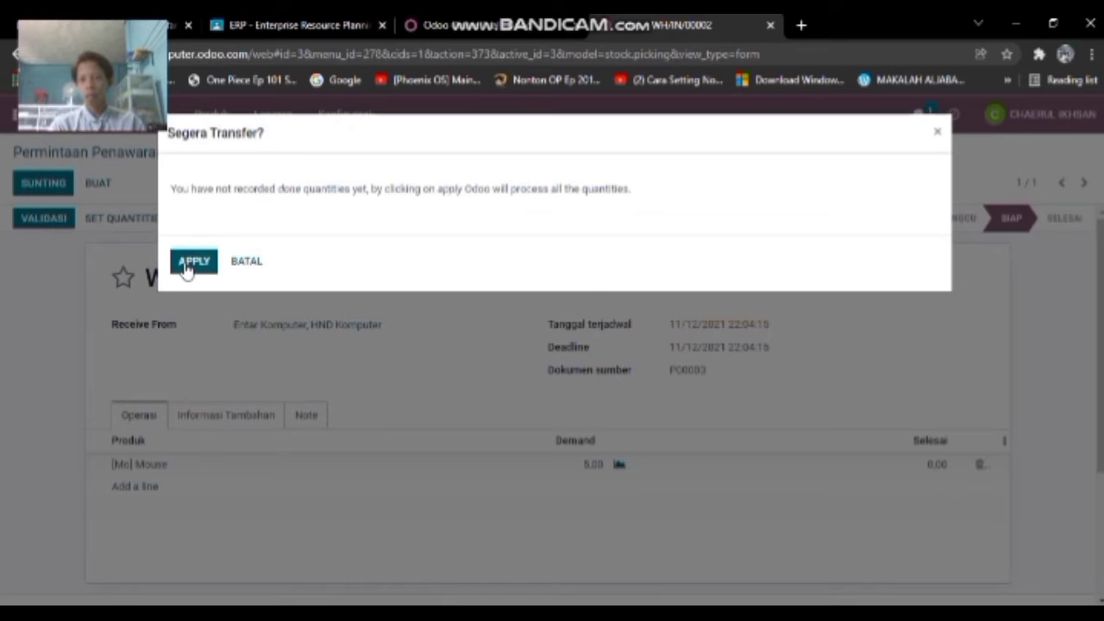
left_click(190, 262)
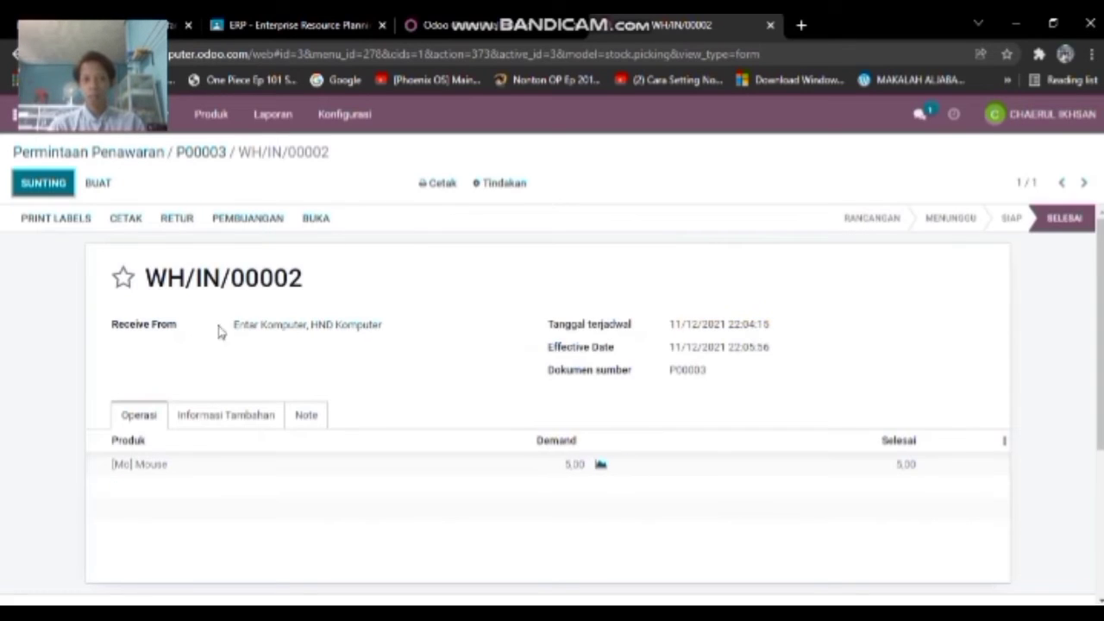
- Return to Odoo's main apps menu
scroll(653, 395, "down", 1)
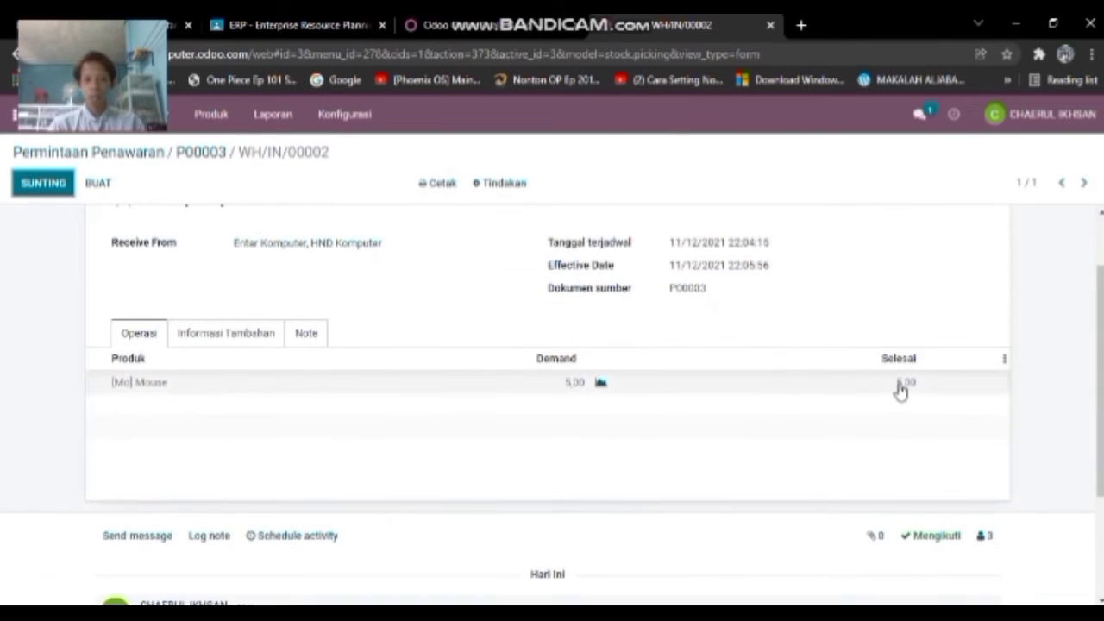
scroll(881, 372, "up", 1)
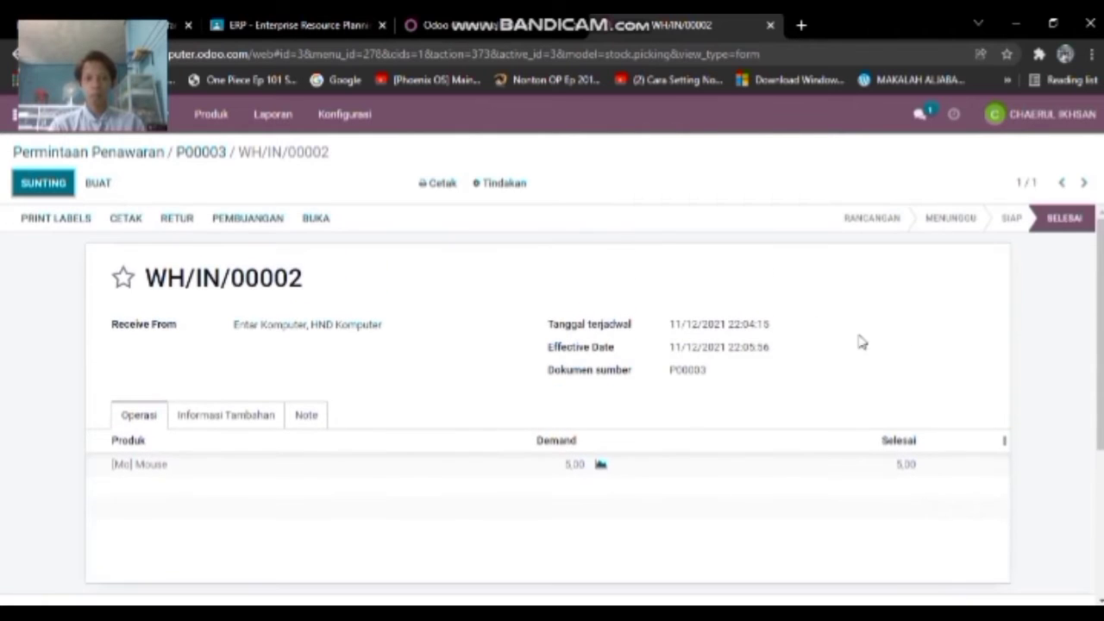
left_click(17, 114)
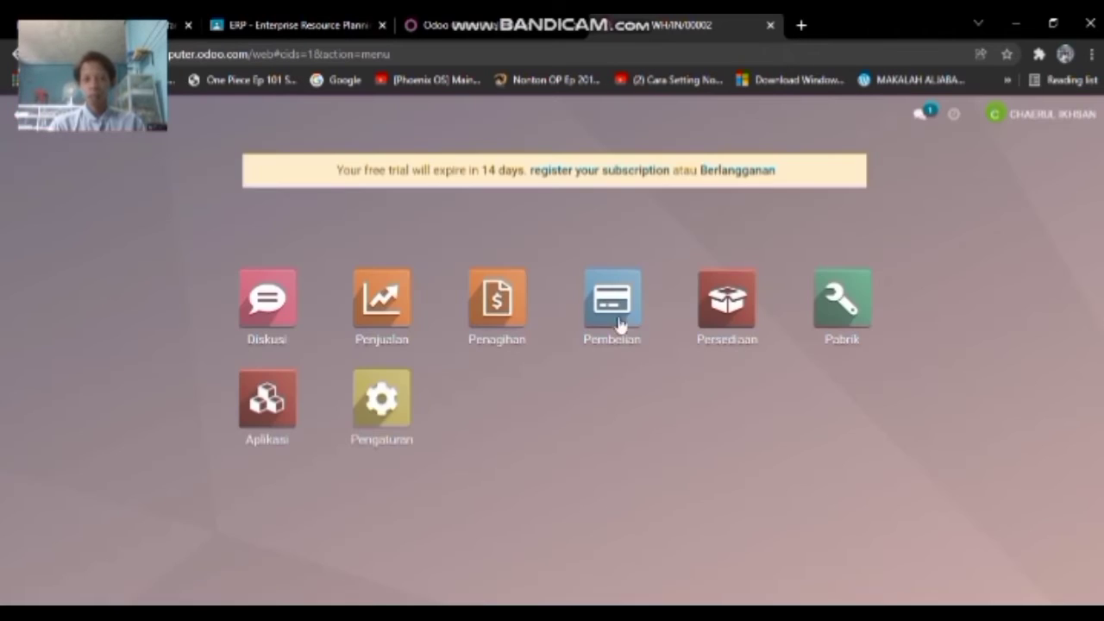
left_click(707, 320)
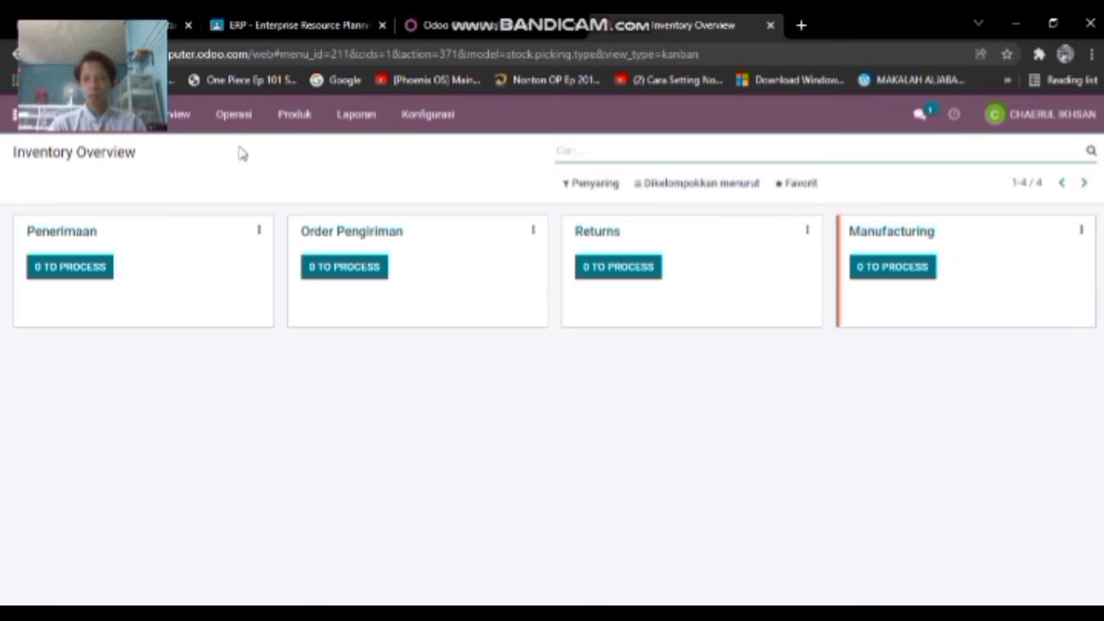
left_click(295, 114)
left_click(288, 149)
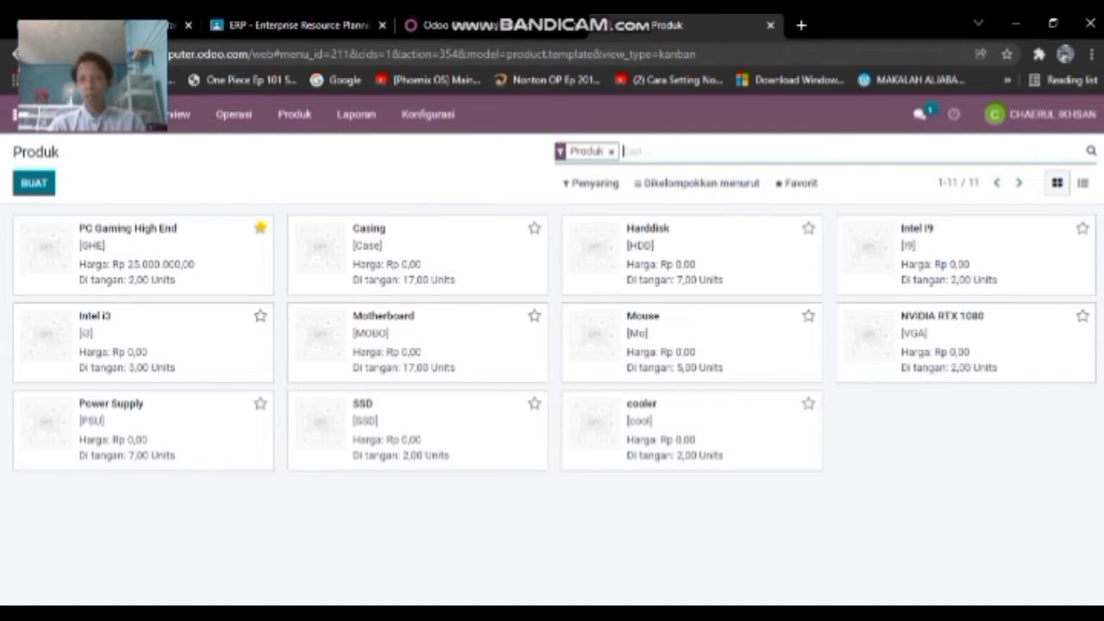
left_click(17, 113)
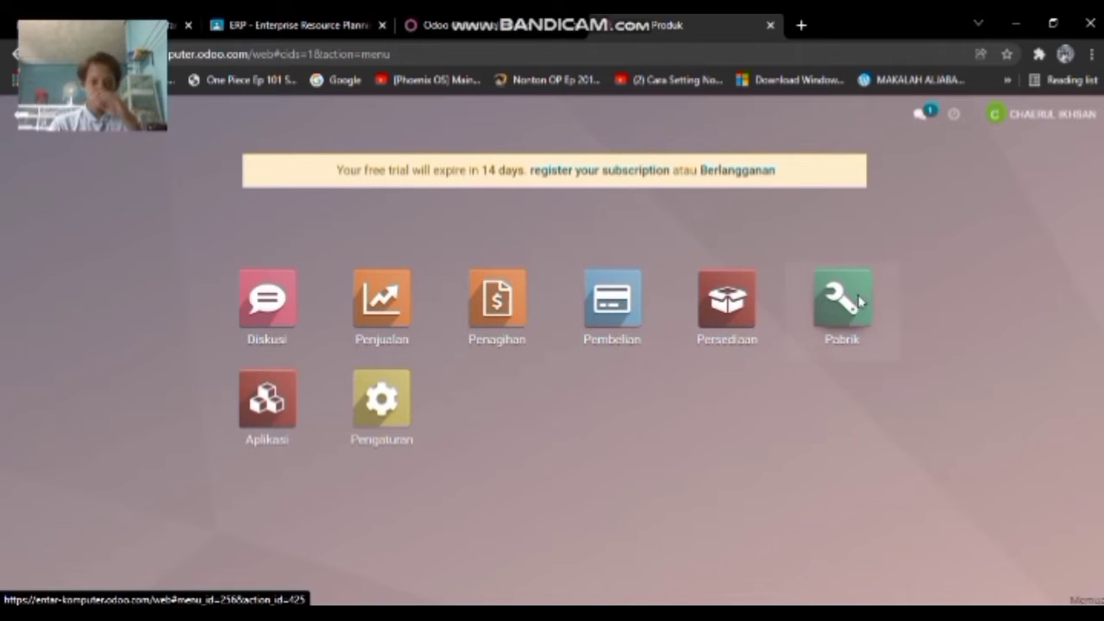
- Review the PC Gaming High End bill of materials in Manufacturing's Bills of Materials list
left_click(858, 302)
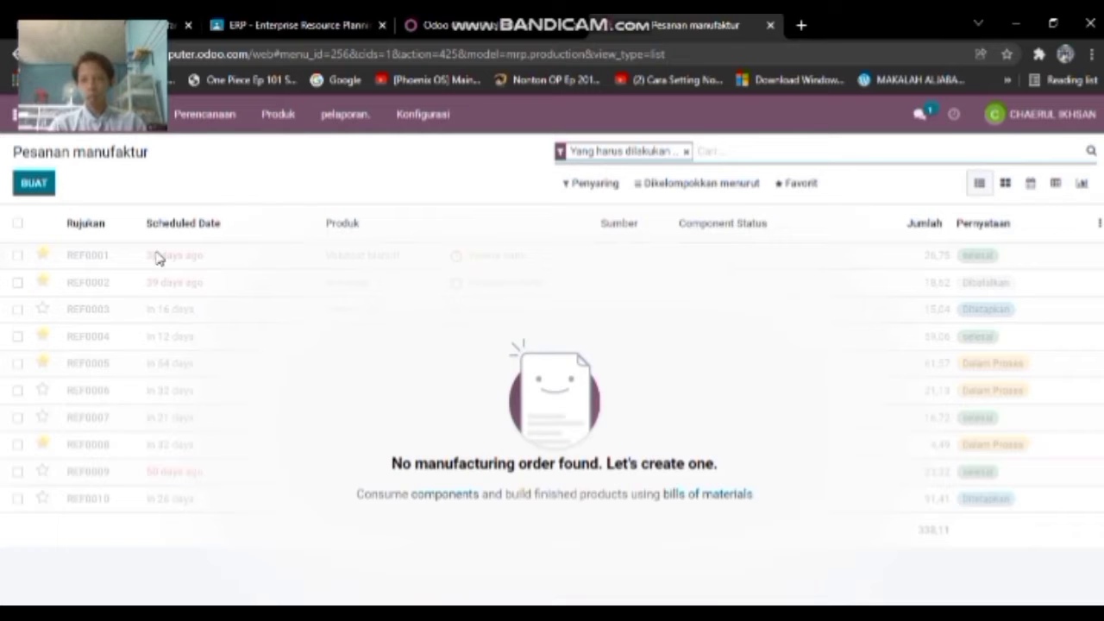
left_click(274, 115)
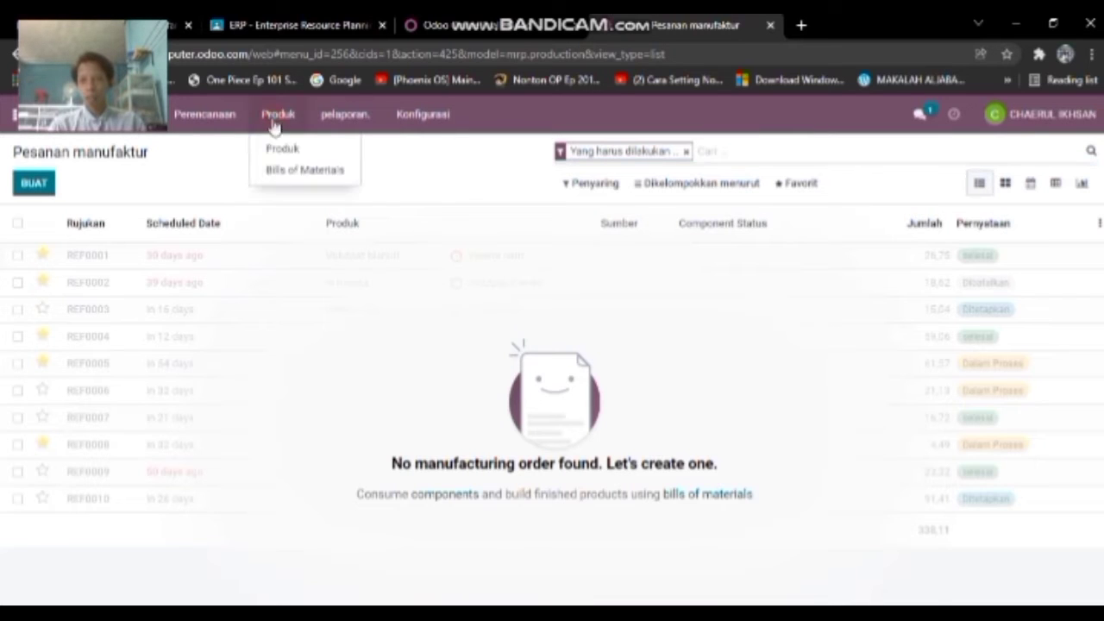
left_click(301, 181)
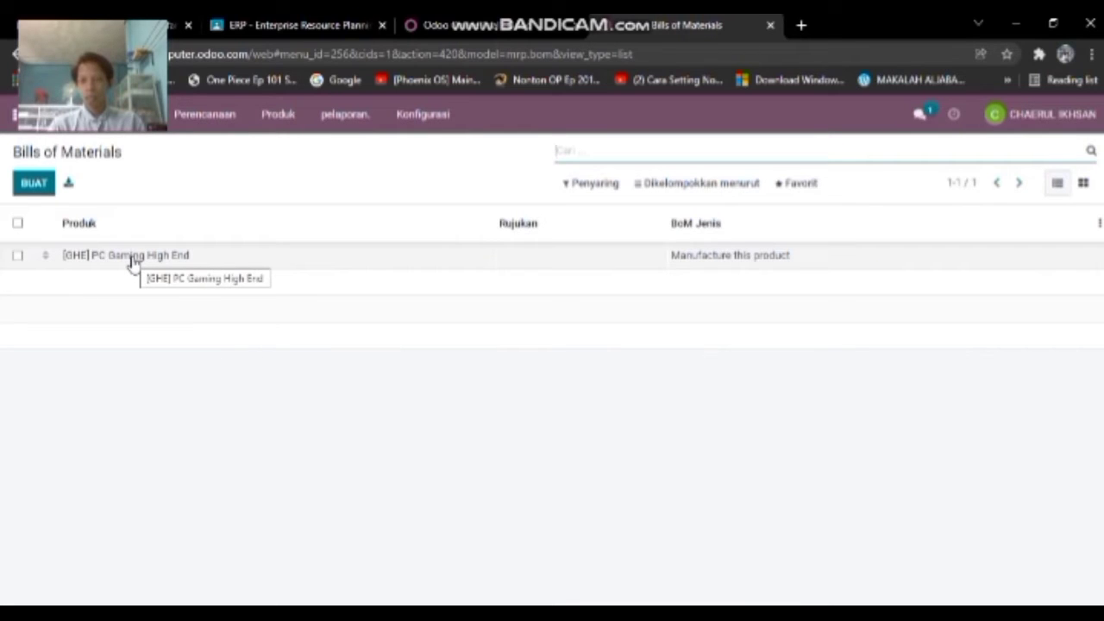
left_click(133, 260)
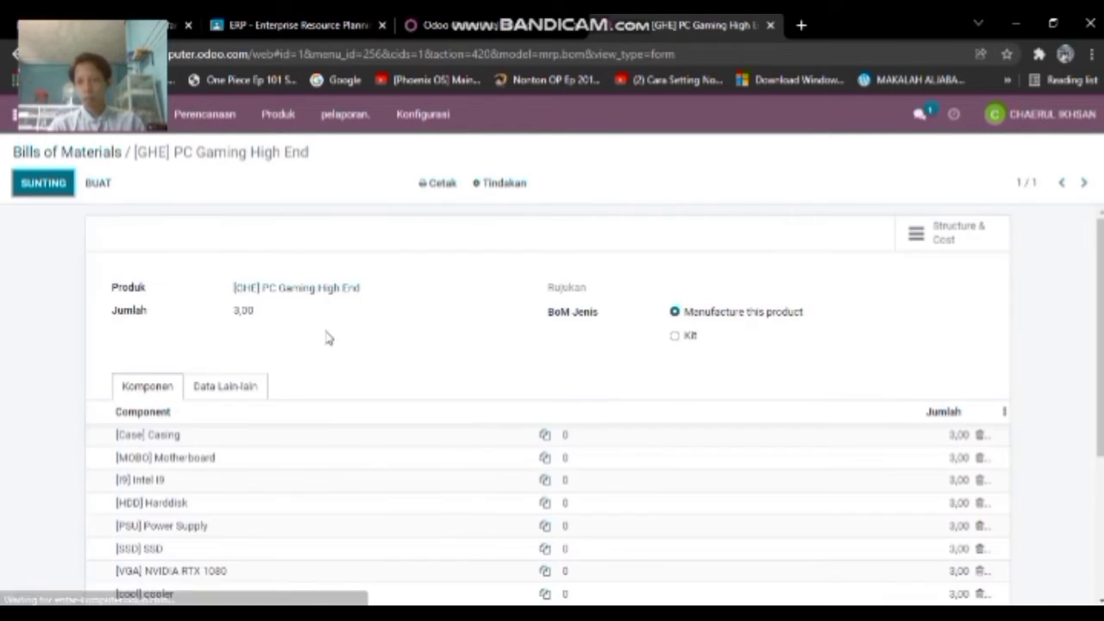
scroll(328, 333, "down", 3)
scroll(327, 333, "up", 3)
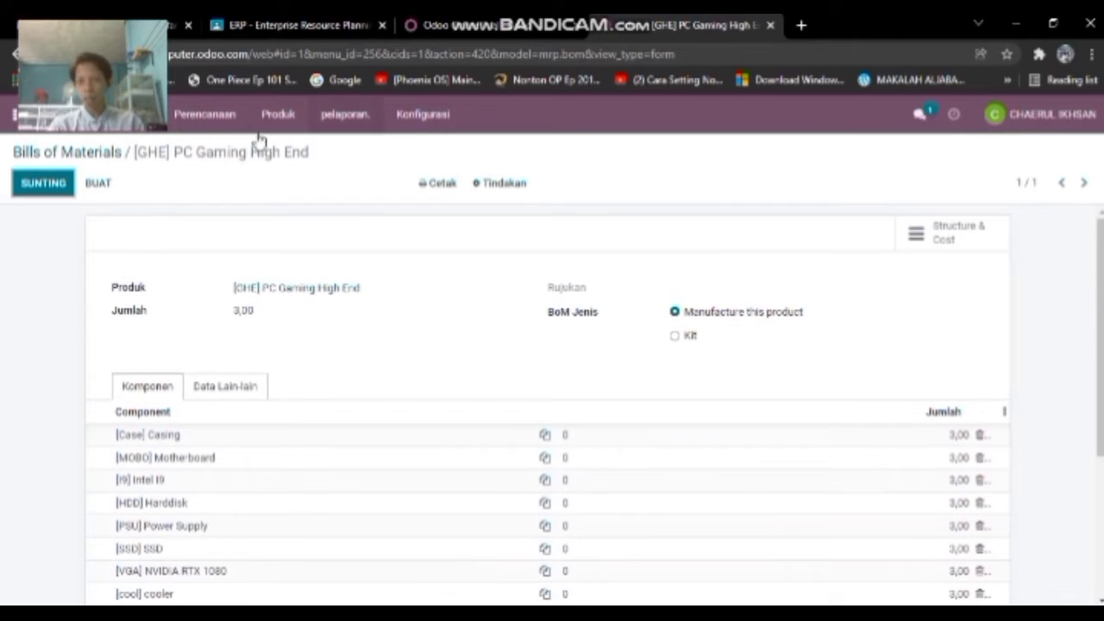
left_click(285, 119)
left_click(310, 170)
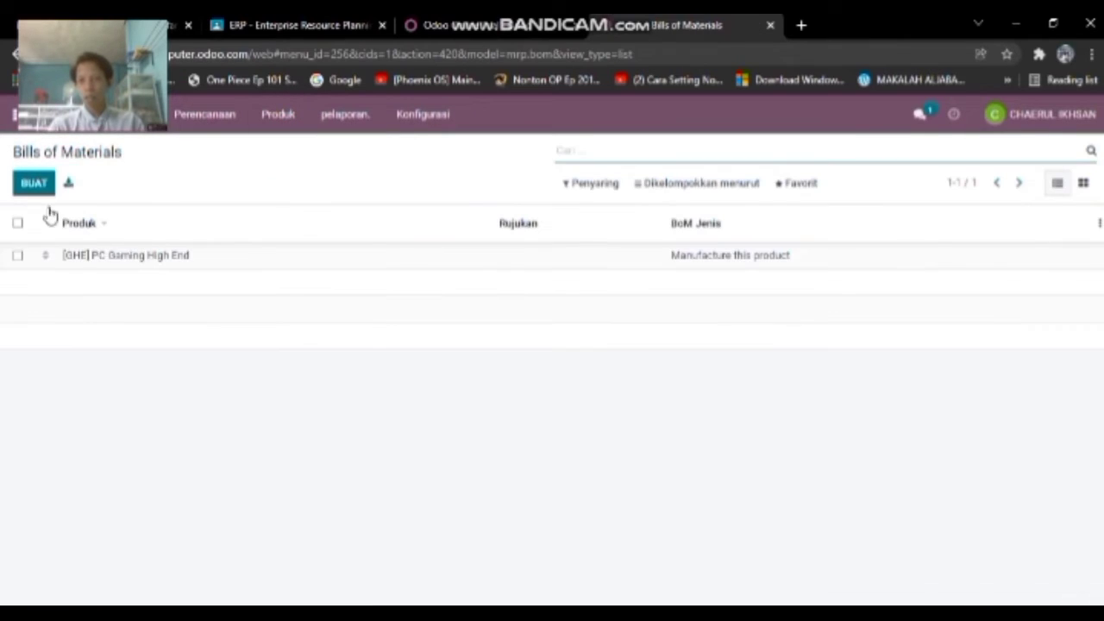
- Start a new bill of materials, then switch to the Manufacturing products list instead
left_click(34, 183)
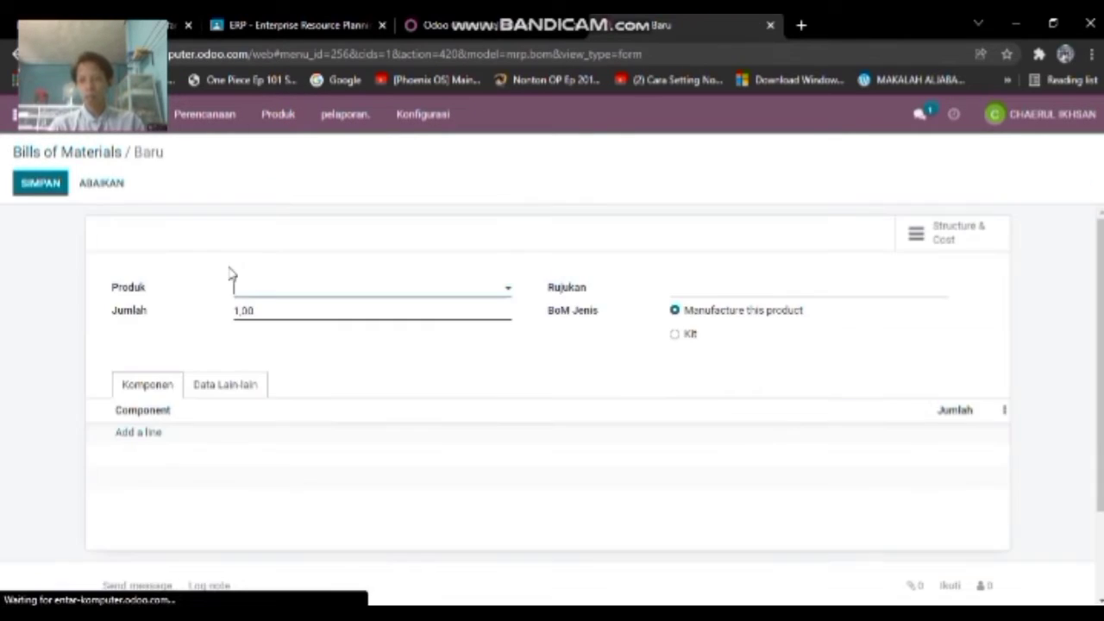
left_click(297, 287)
left_click(332, 214)
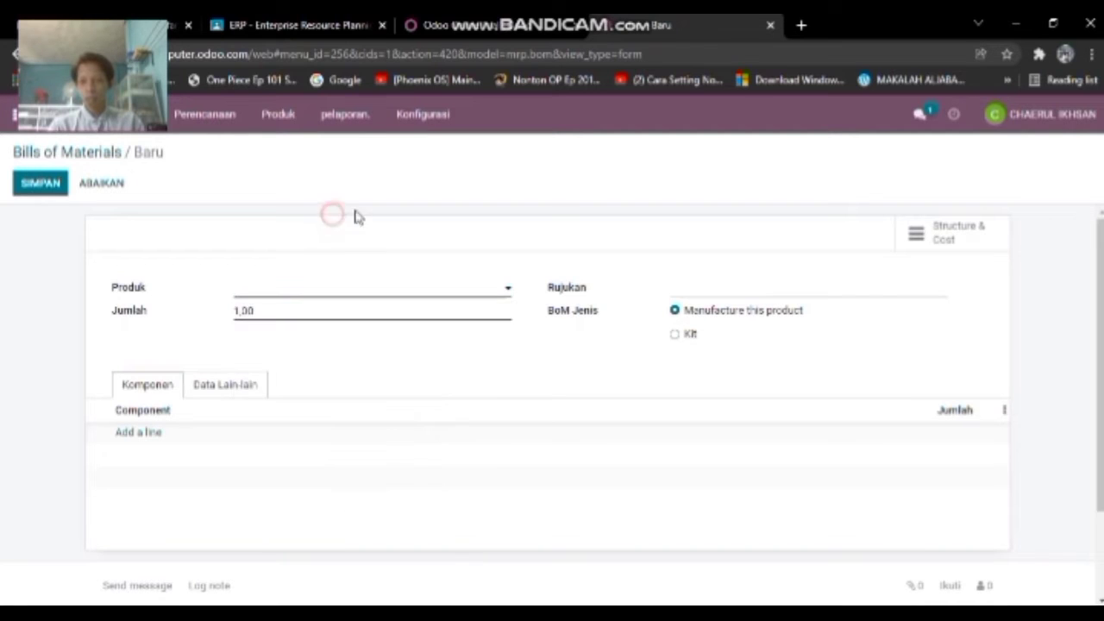
left_click(299, 115)
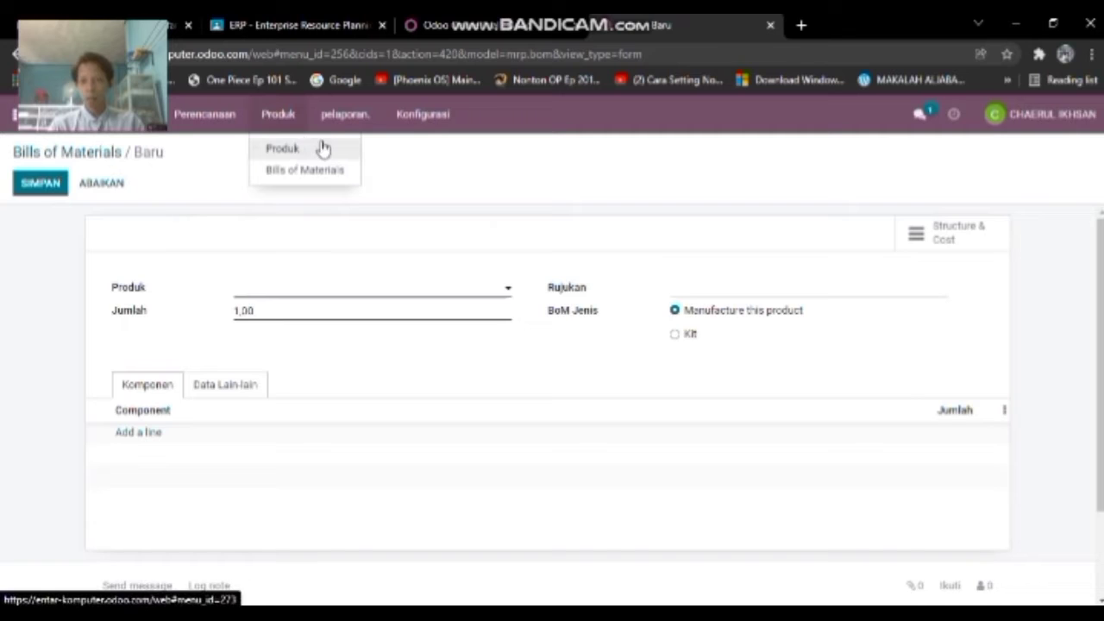
left_click(284, 148)
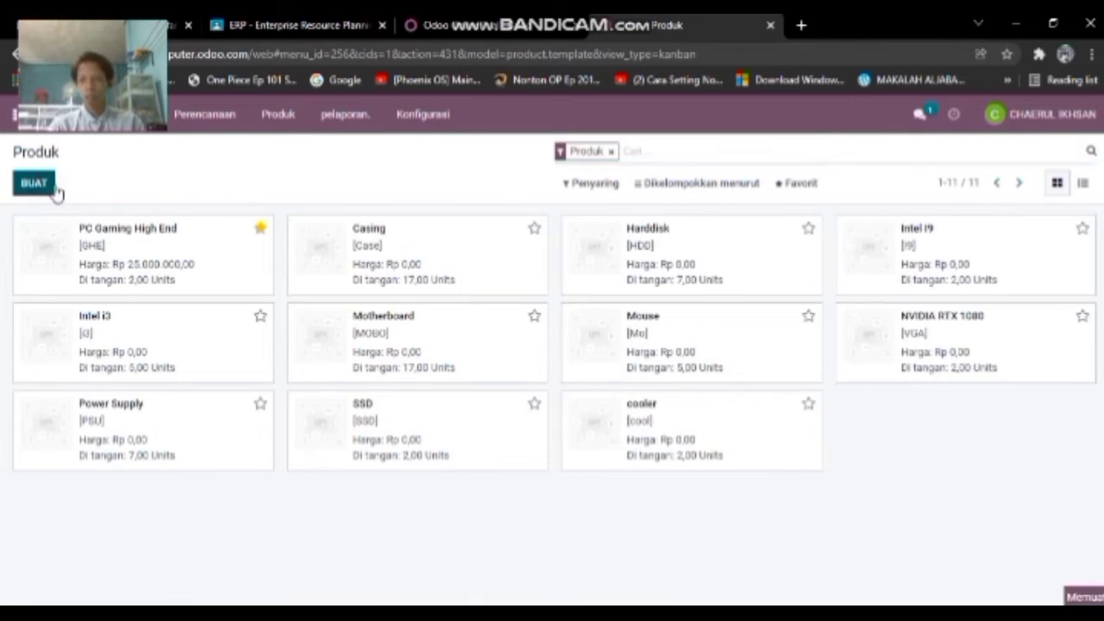
- Create product PC Pelajar, not purchasable, invoiced on delivered quantities
left_click(52, 188)
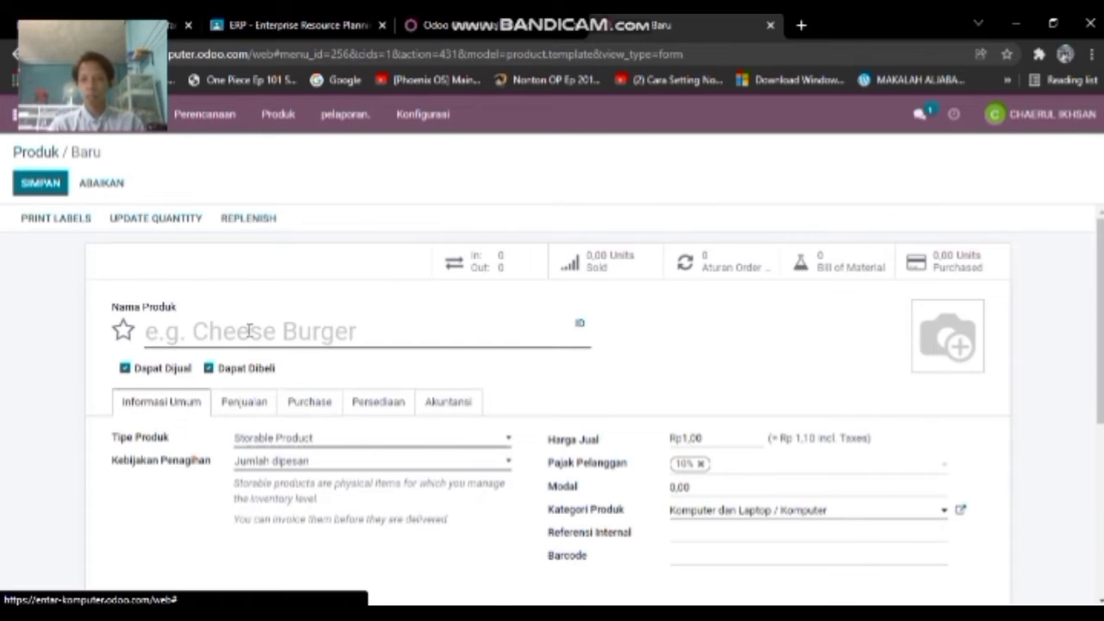
left_click(208, 369)
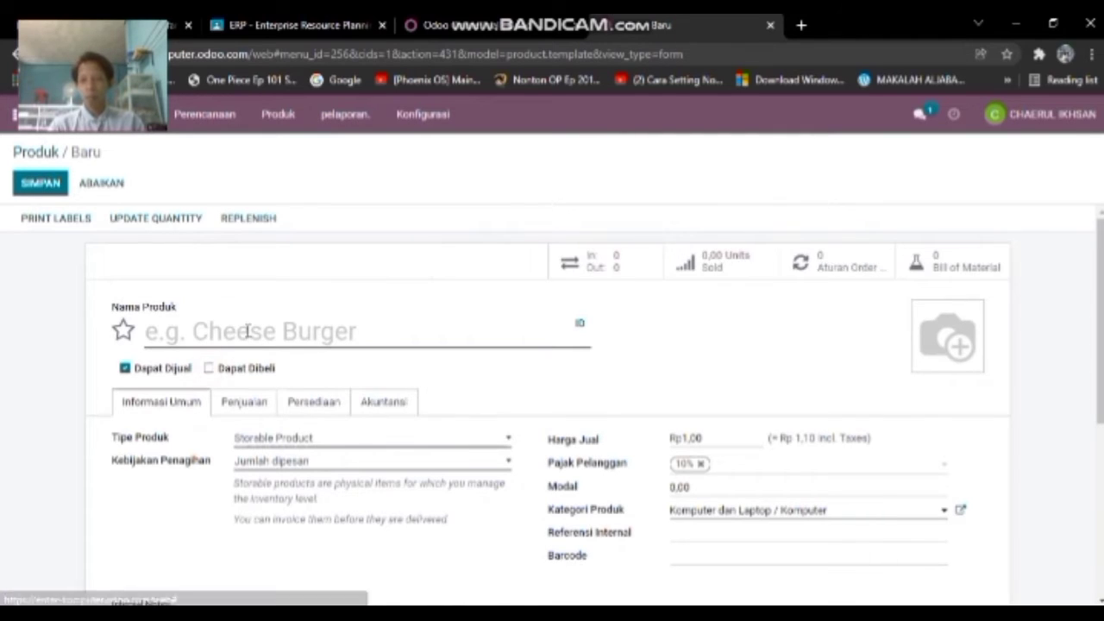
left_click(247, 332)
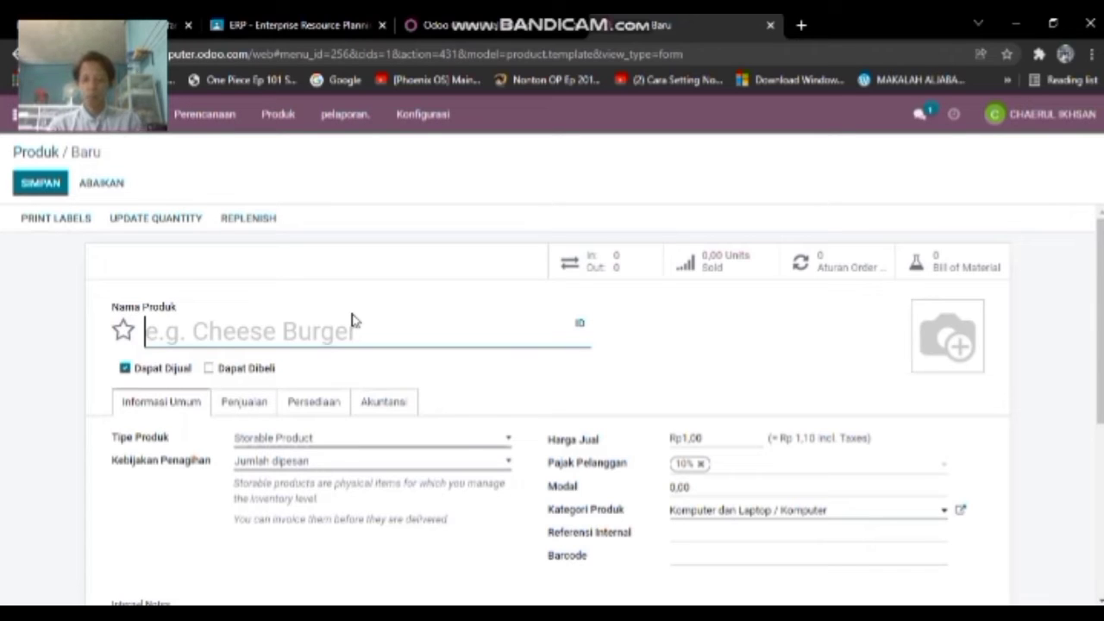
type("PC")
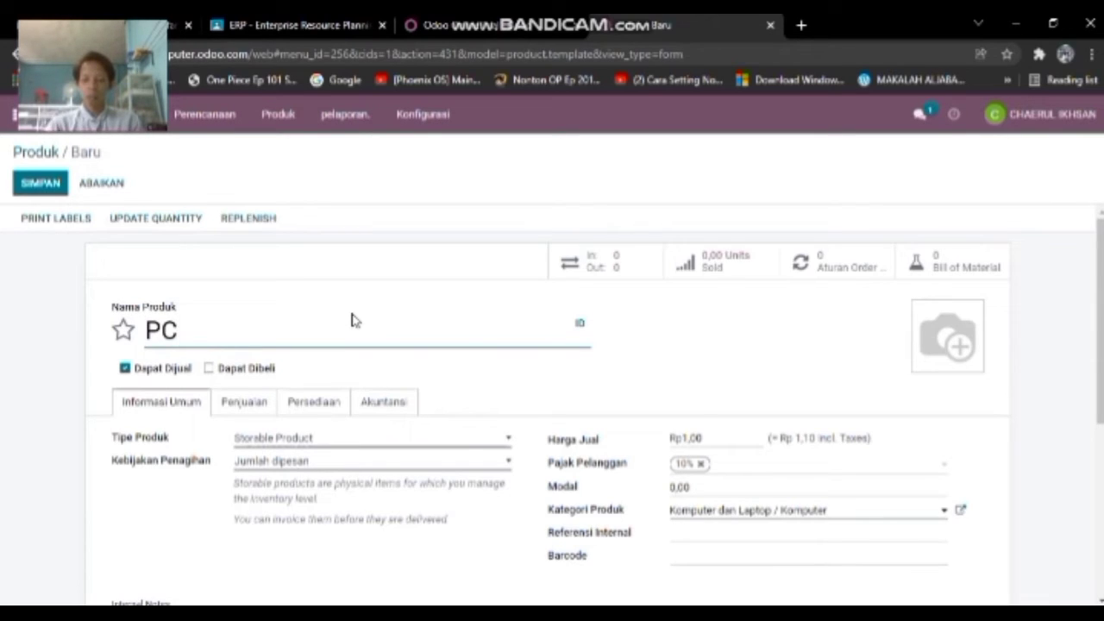
type(" Pelajar")
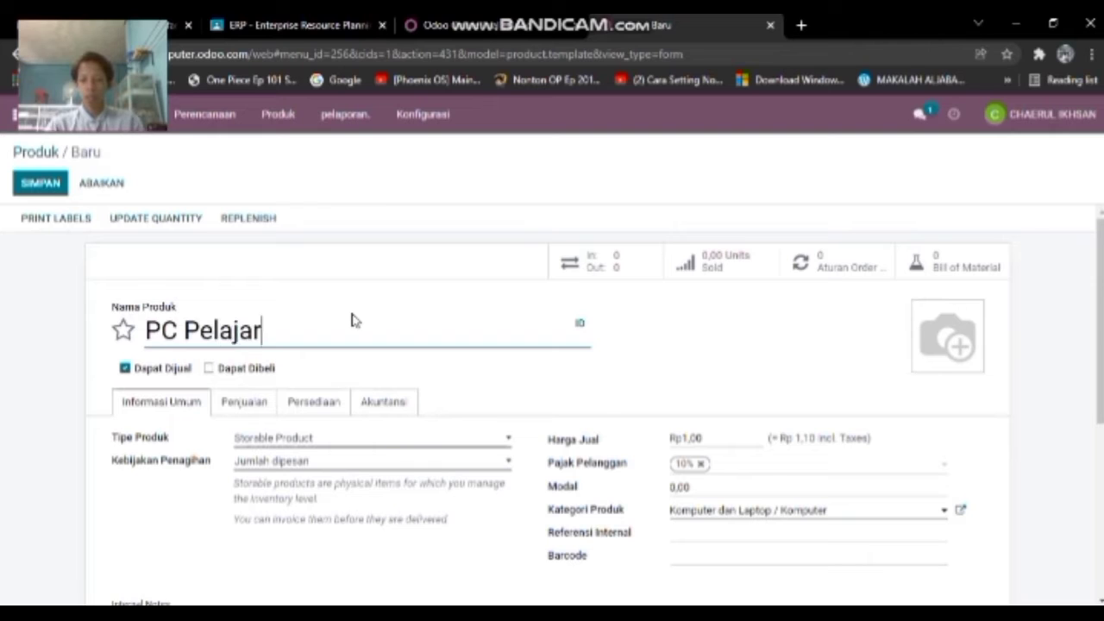
scroll(362, 332, "down", 1)
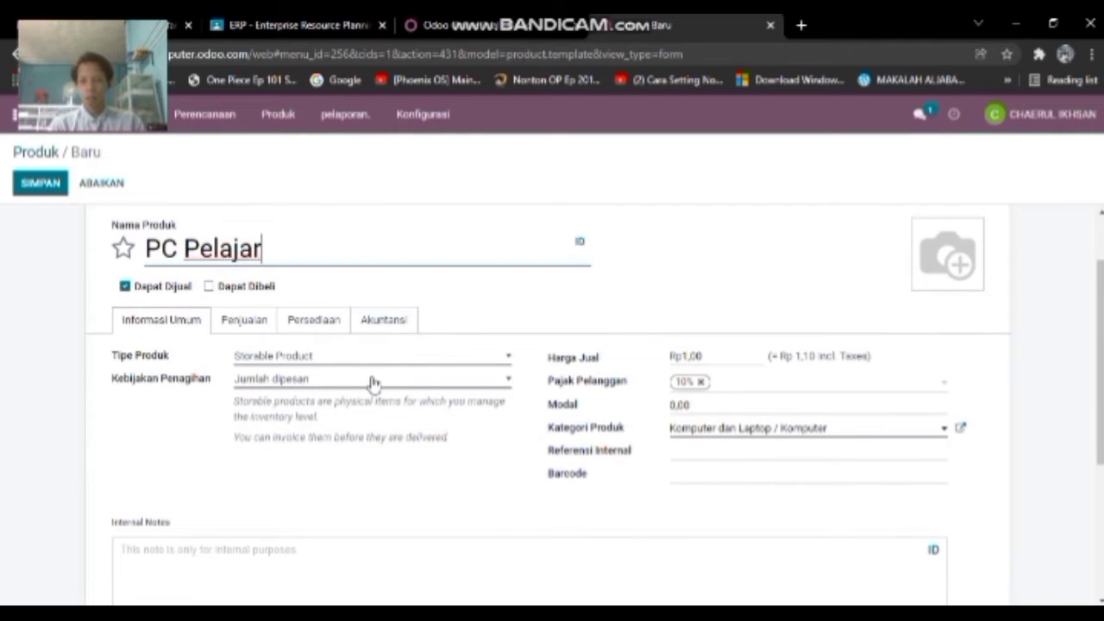
left_click(372, 382)
left_click(339, 410)
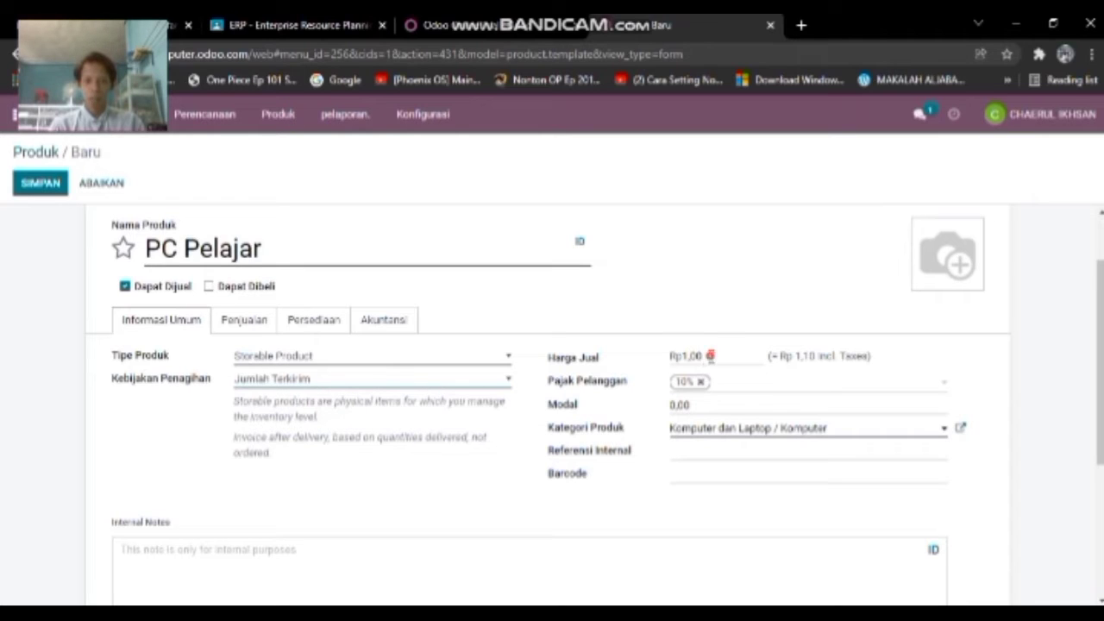
- Give PC Pelajar sales price 15,000,000, cost 13,000,000 and internal reference PCP
left_click(710, 355)
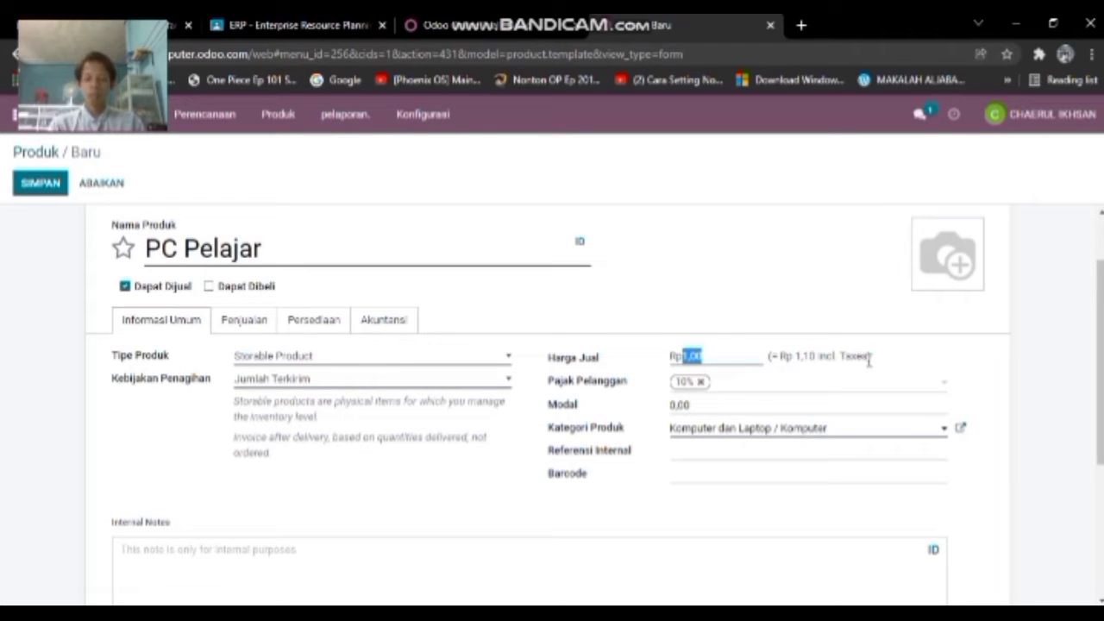
type("15000000")
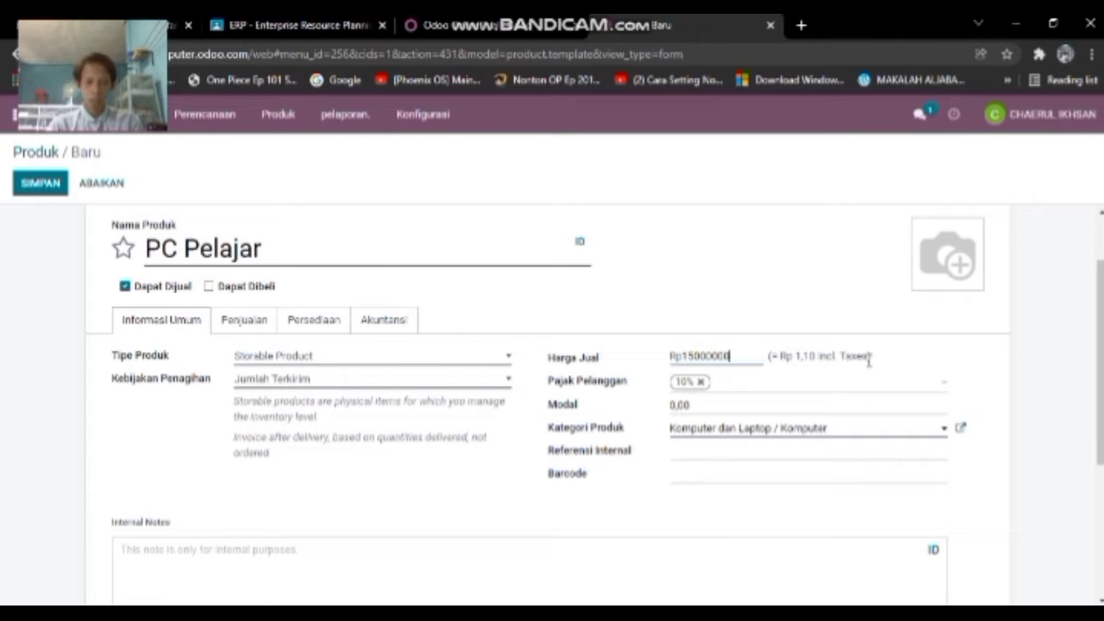
left_click(728, 403)
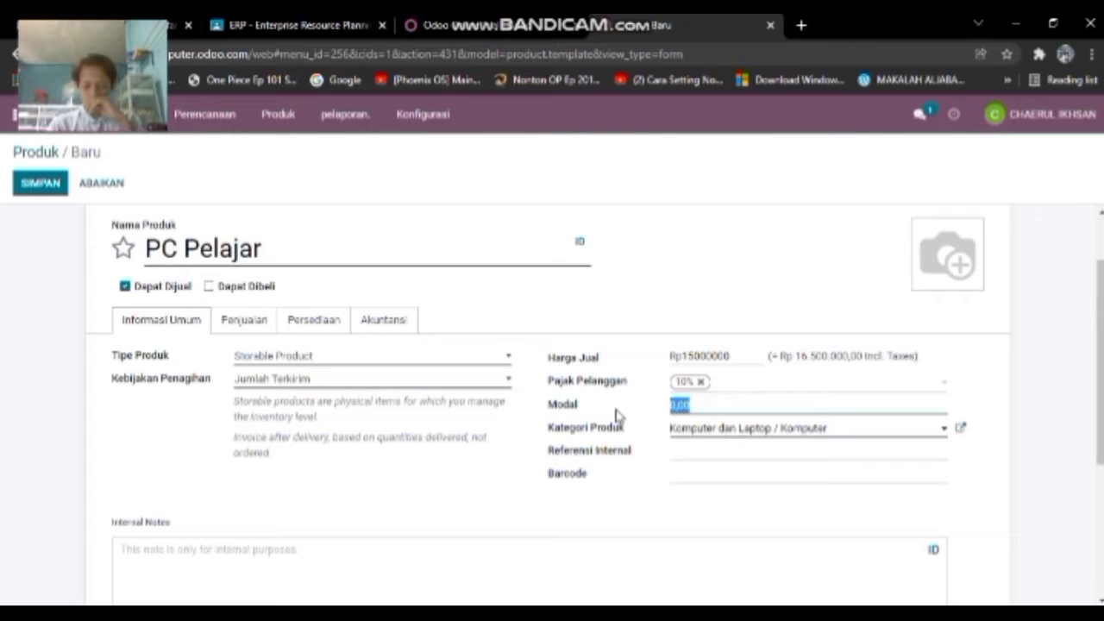
type("1")
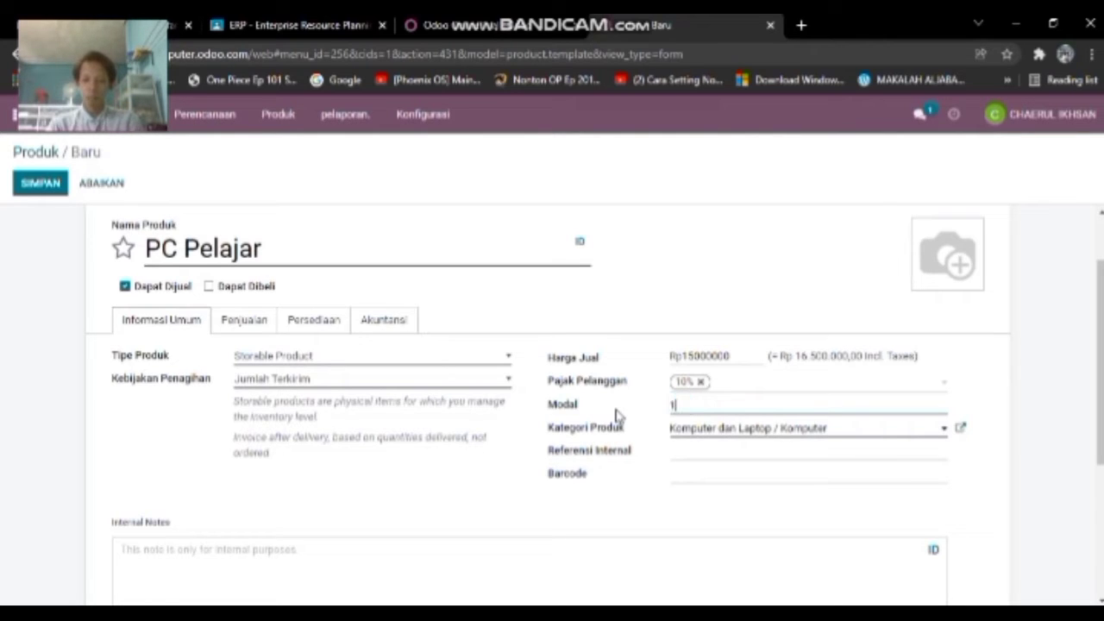
type("3000000")
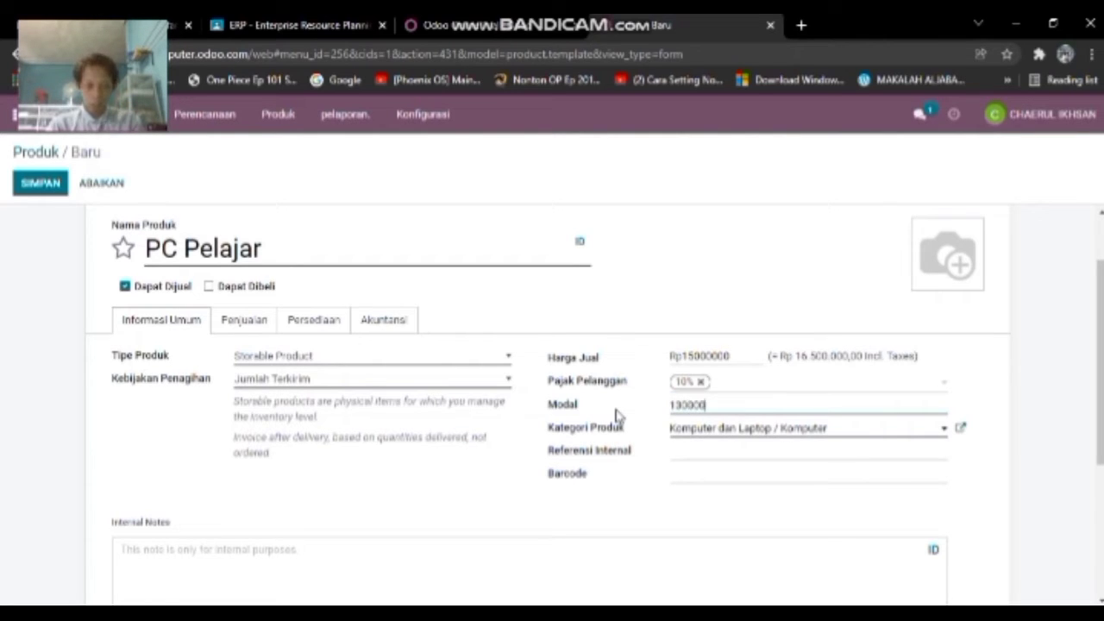
left_click(739, 456)
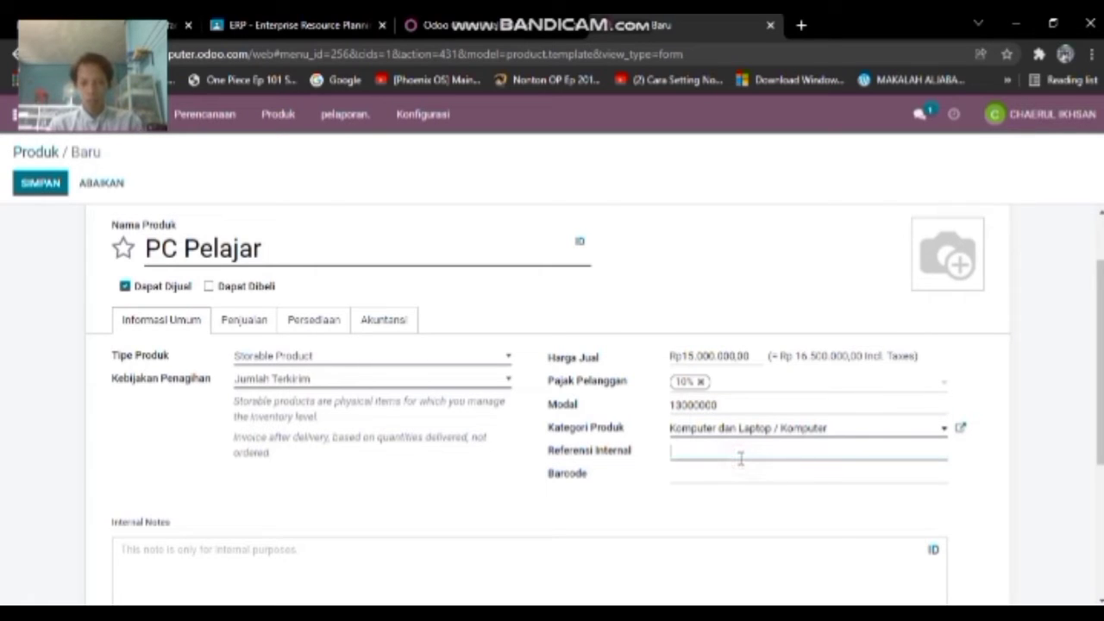
type("PCP")
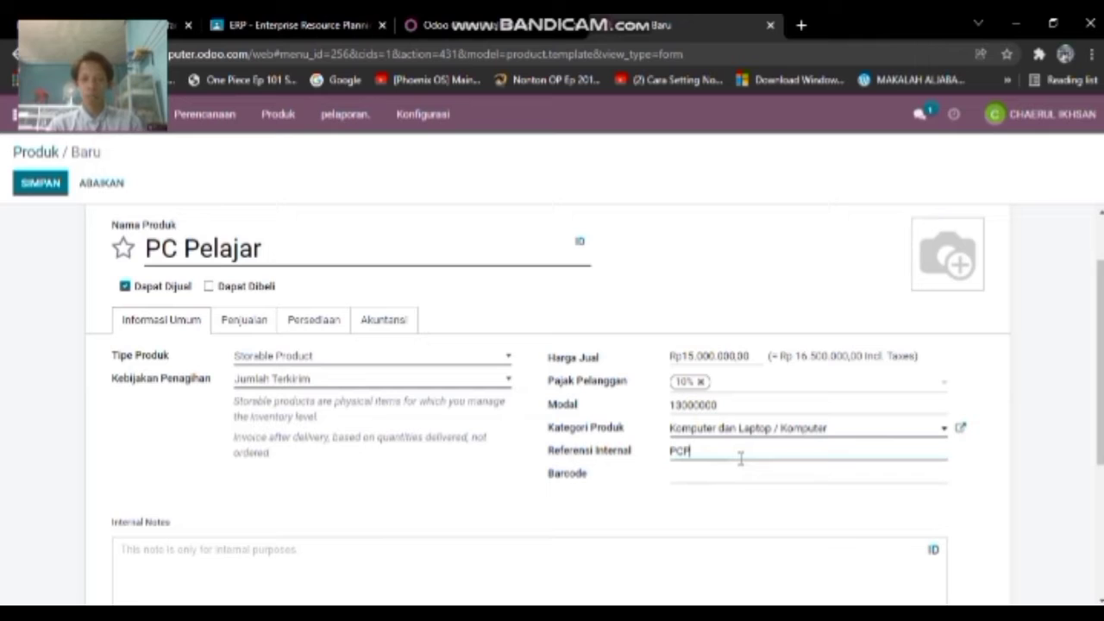
left_click(534, 531)
left_click(248, 320)
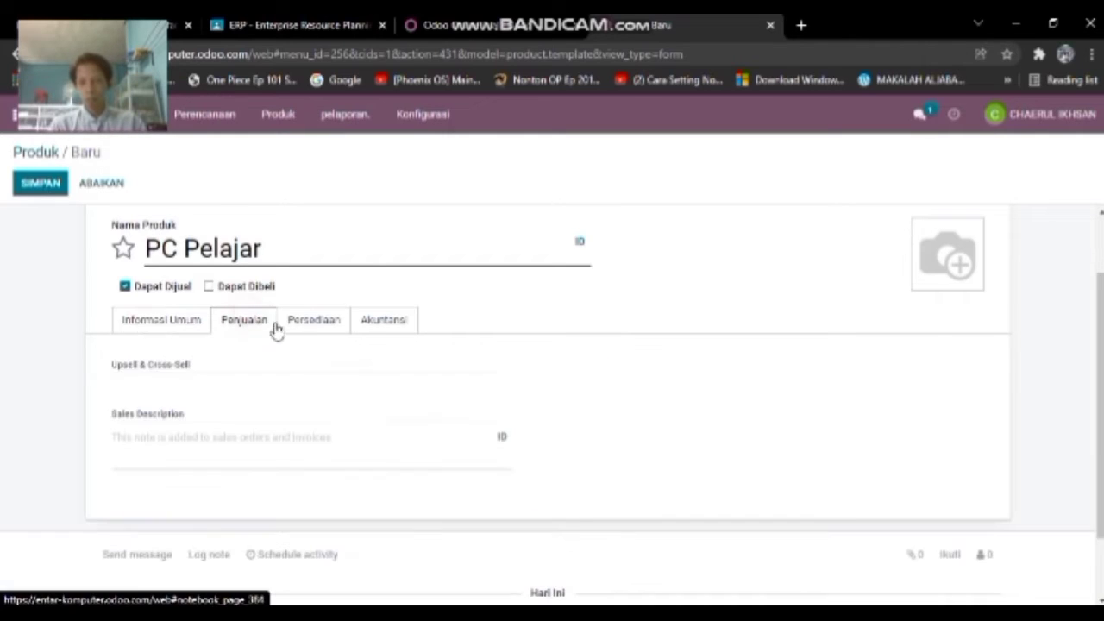
- Switch PC Pelajar's route from Buy to Pabrik (manufacture)
left_click(325, 323)
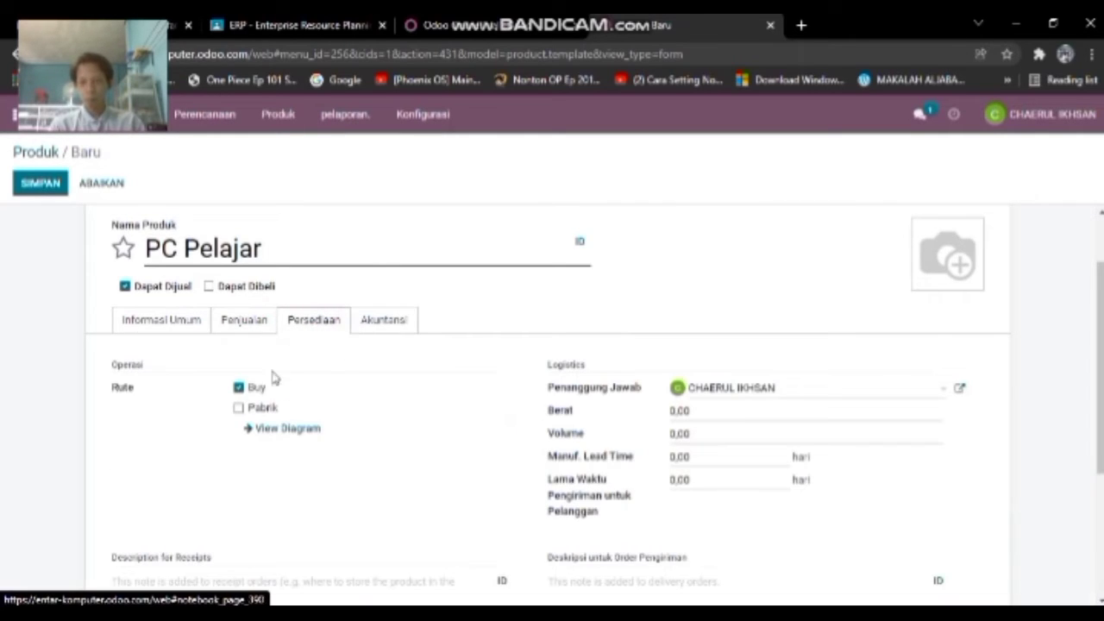
left_click(265, 410)
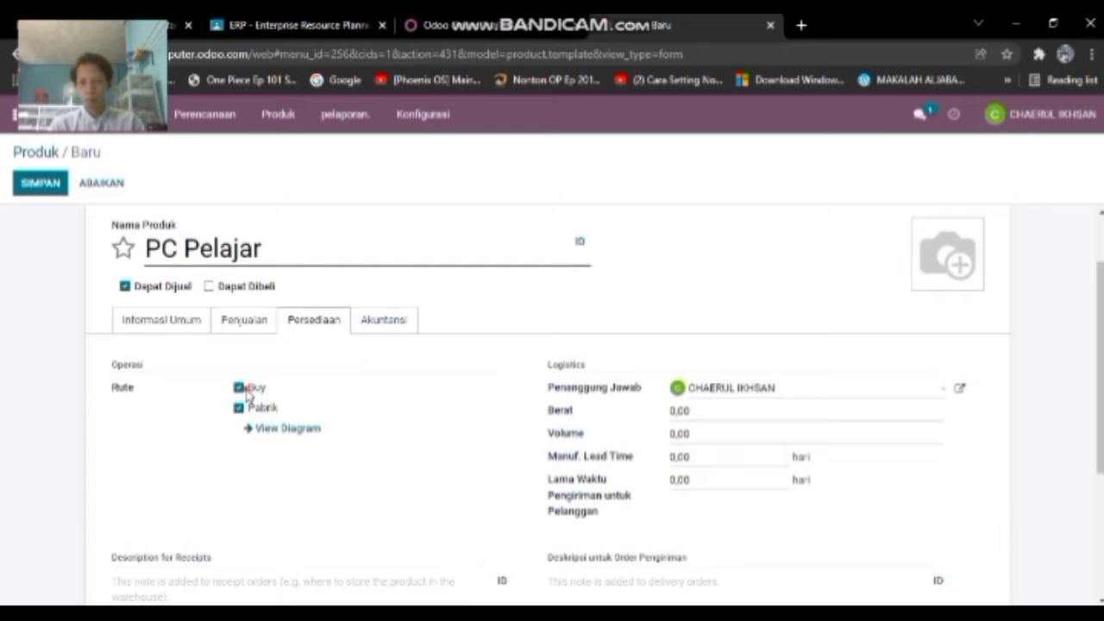
left_click(240, 388)
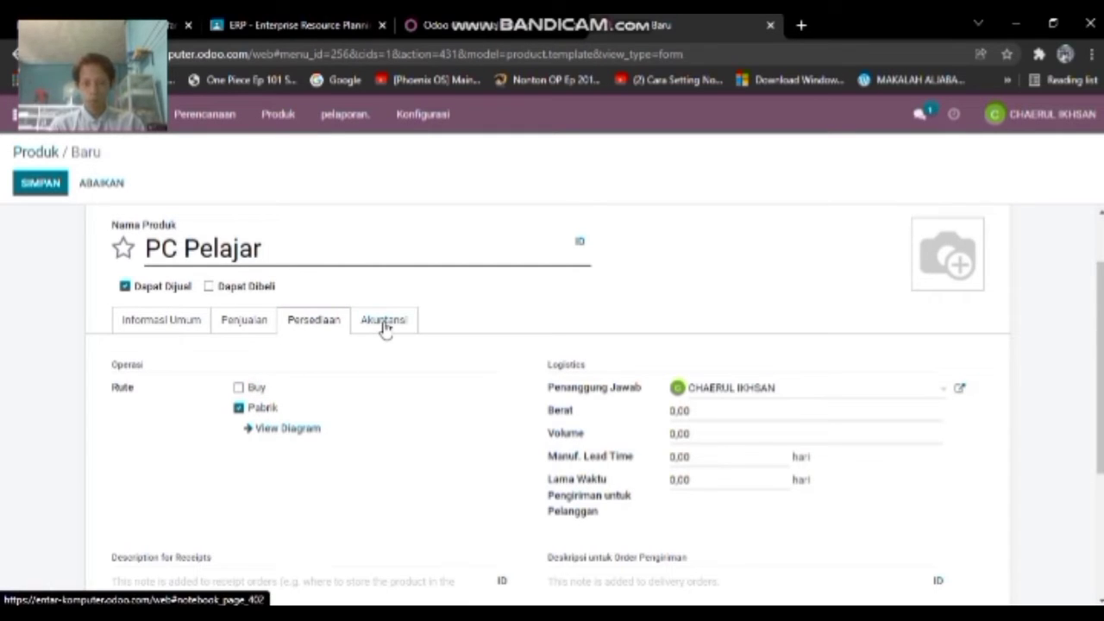
- Set customer lead time 5 days, manufacturing lead time 1 day, volume 30000 and weight 4
left_click(722, 480)
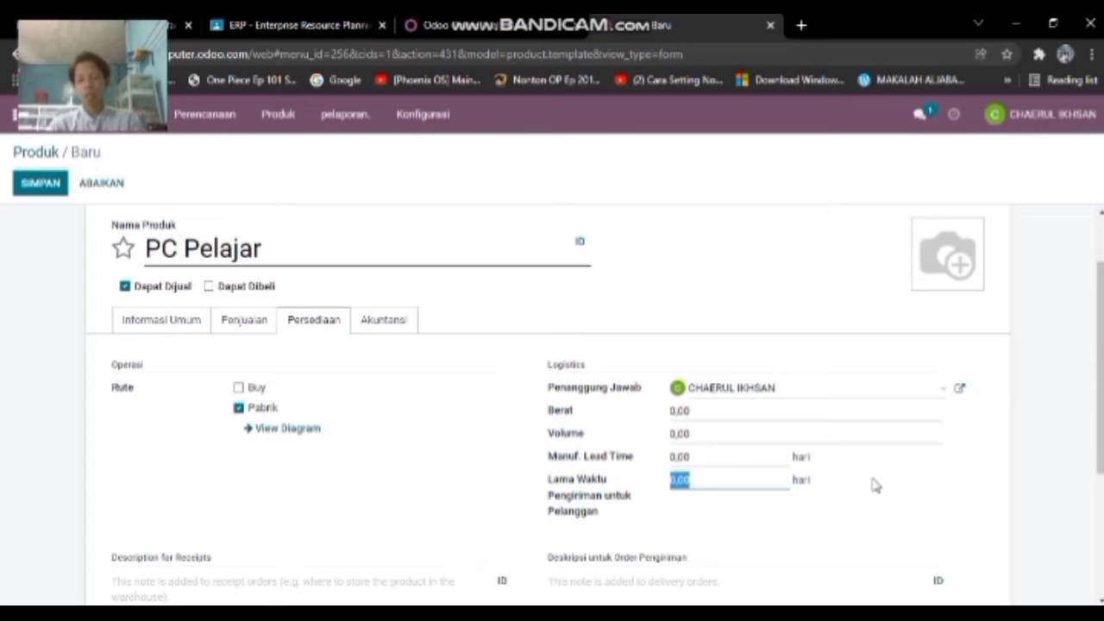
type("5")
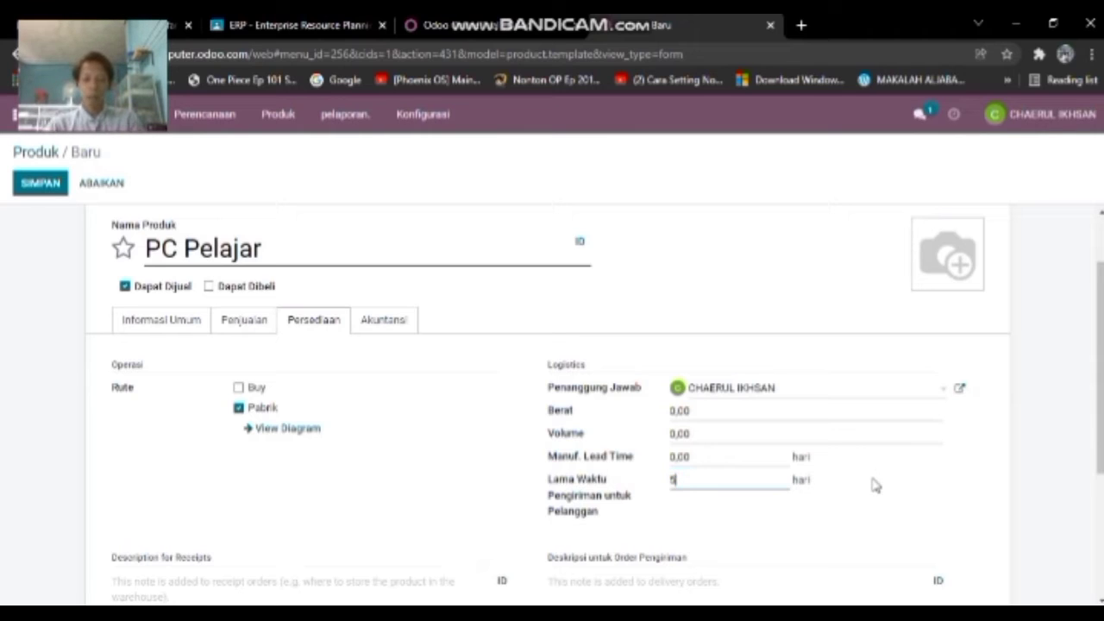
left_click(706, 457)
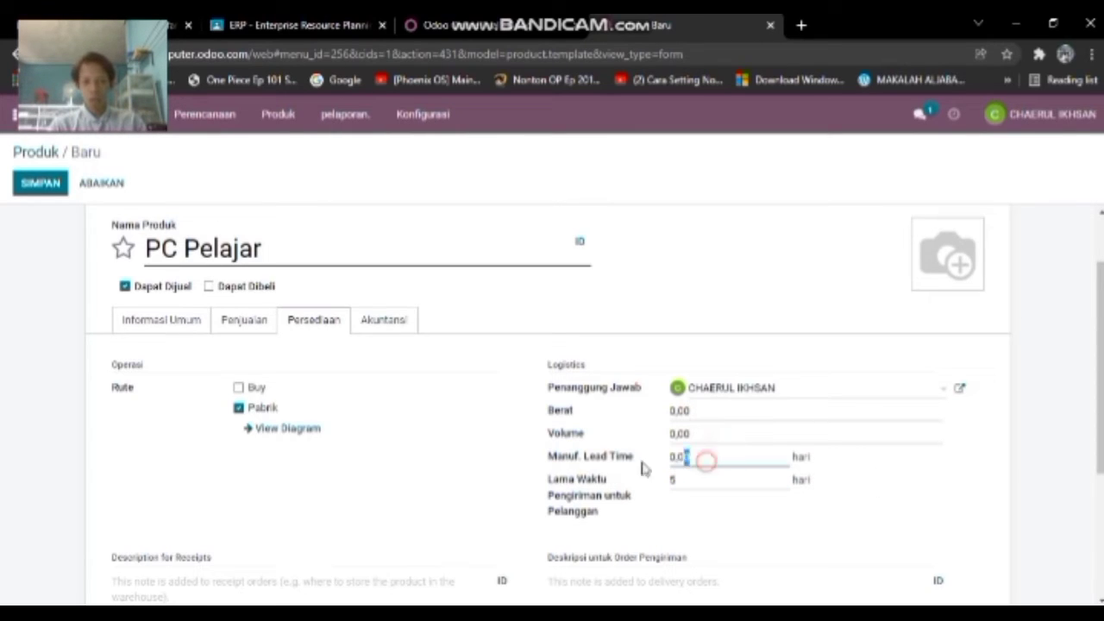
type("1")
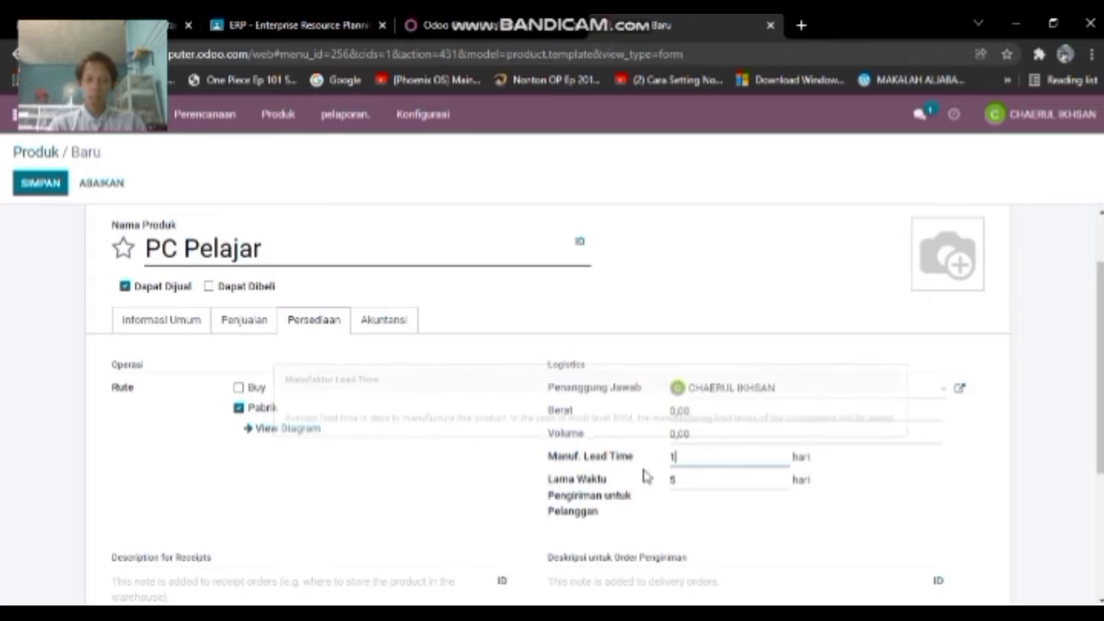
left_click(709, 437)
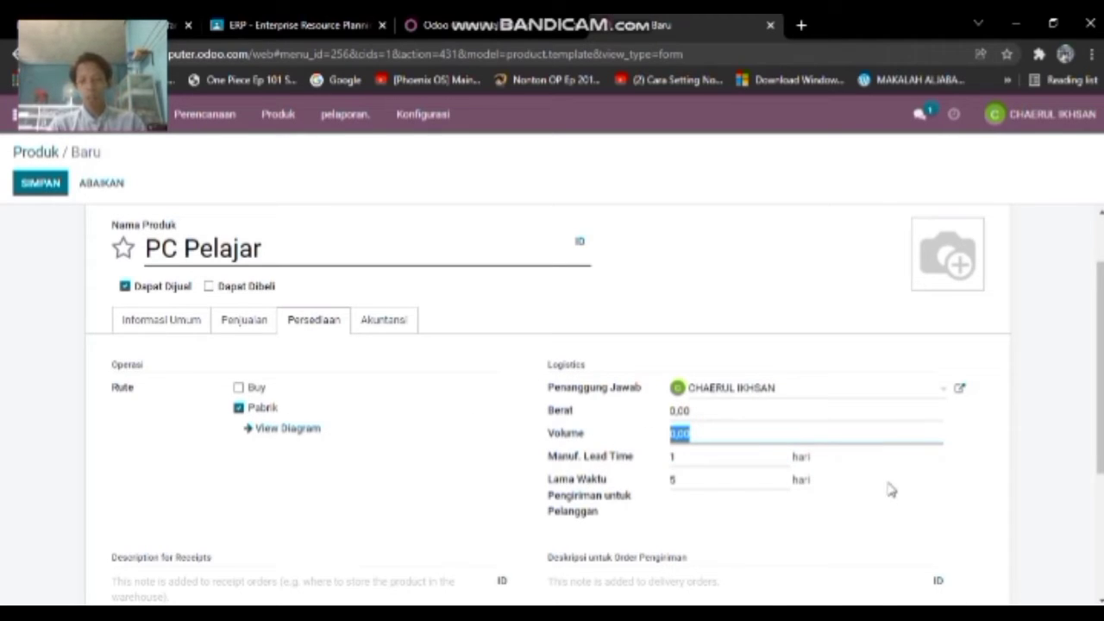
type("30000")
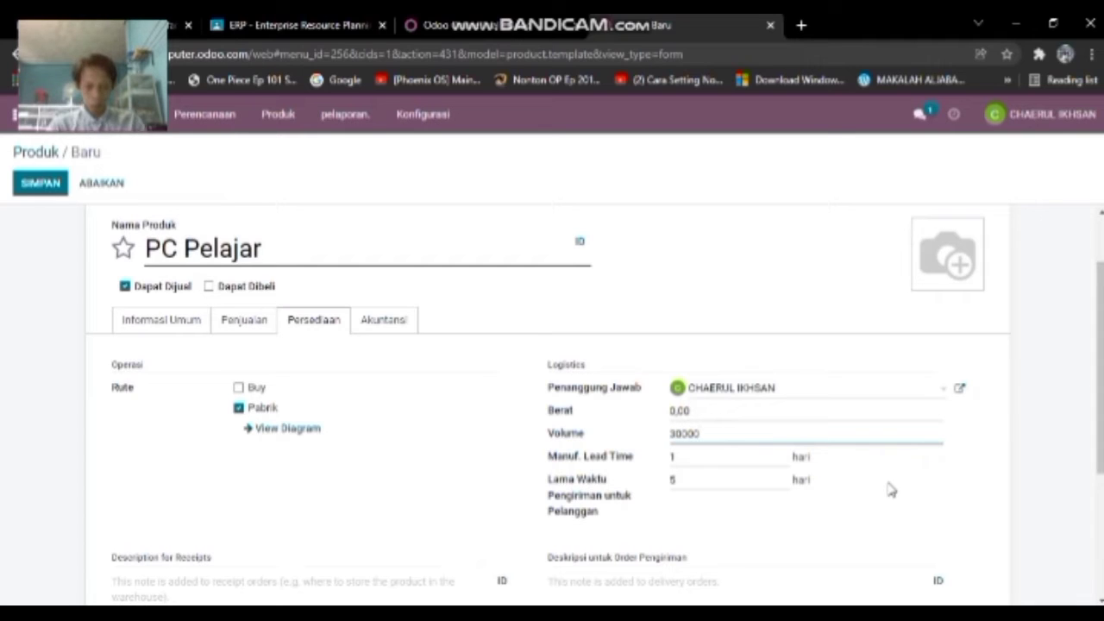
left_click(891, 490)
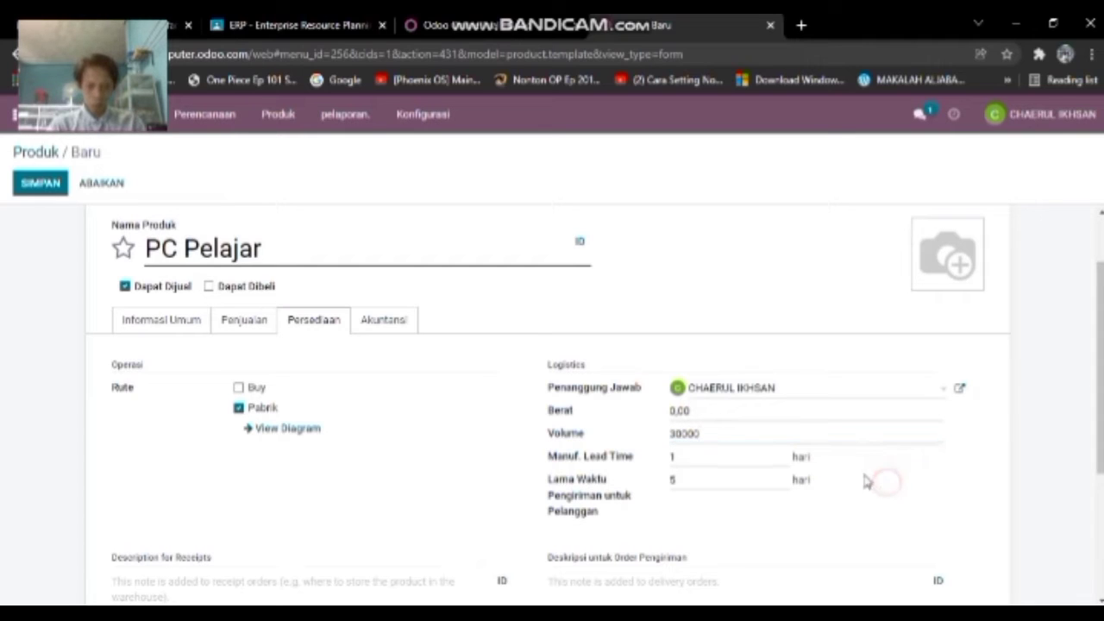
left_click(712, 411)
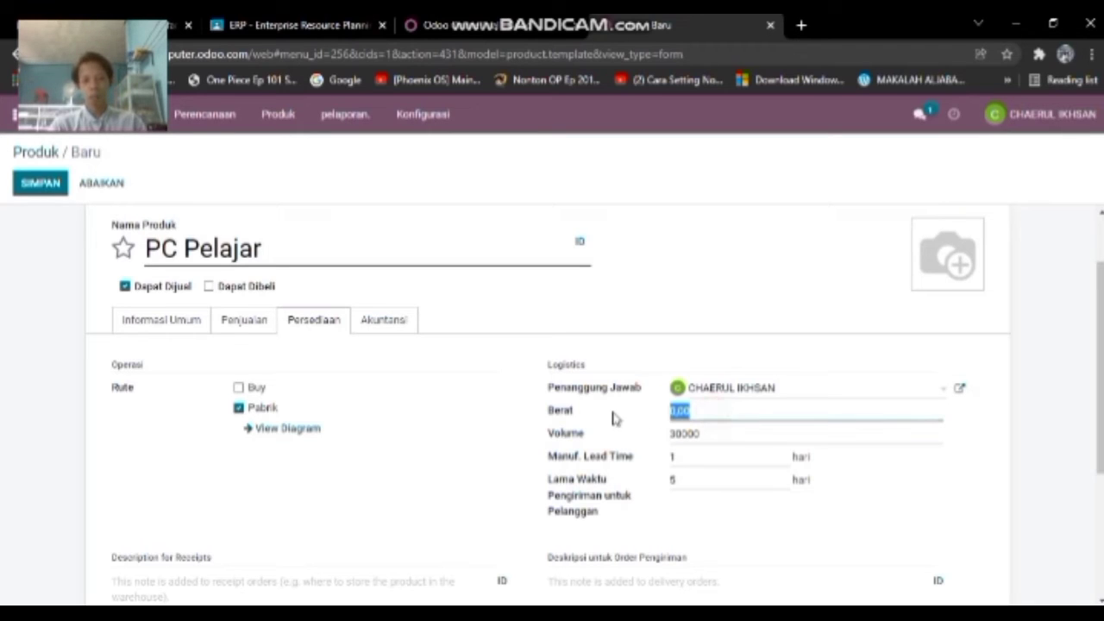
left_click(895, 497)
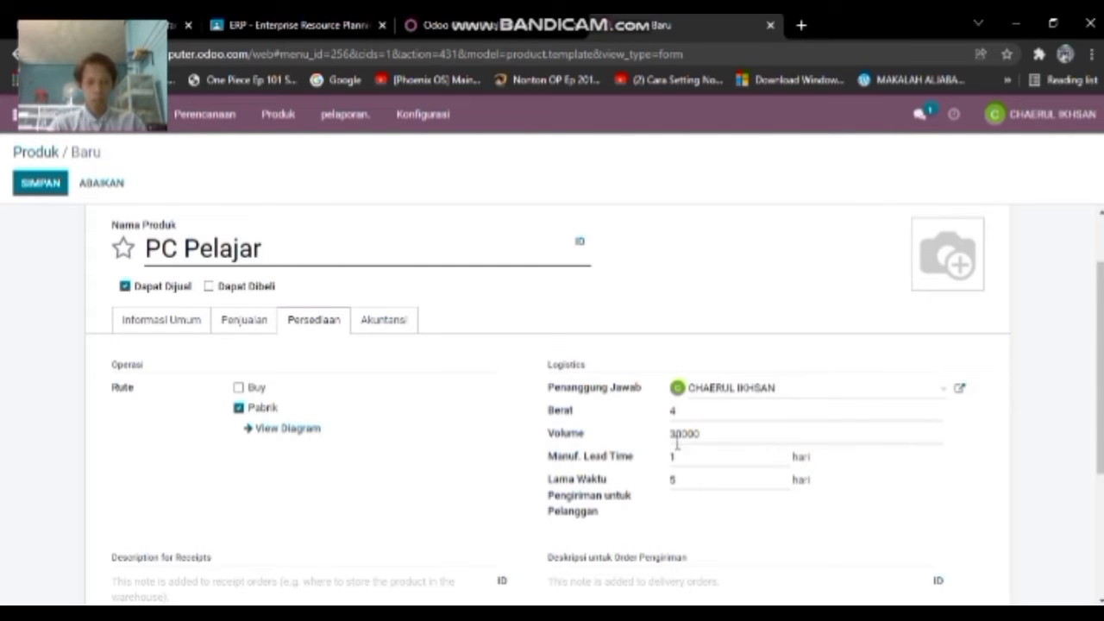
scroll(664, 461, "down", 1)
scroll(336, 368, "up", 2)
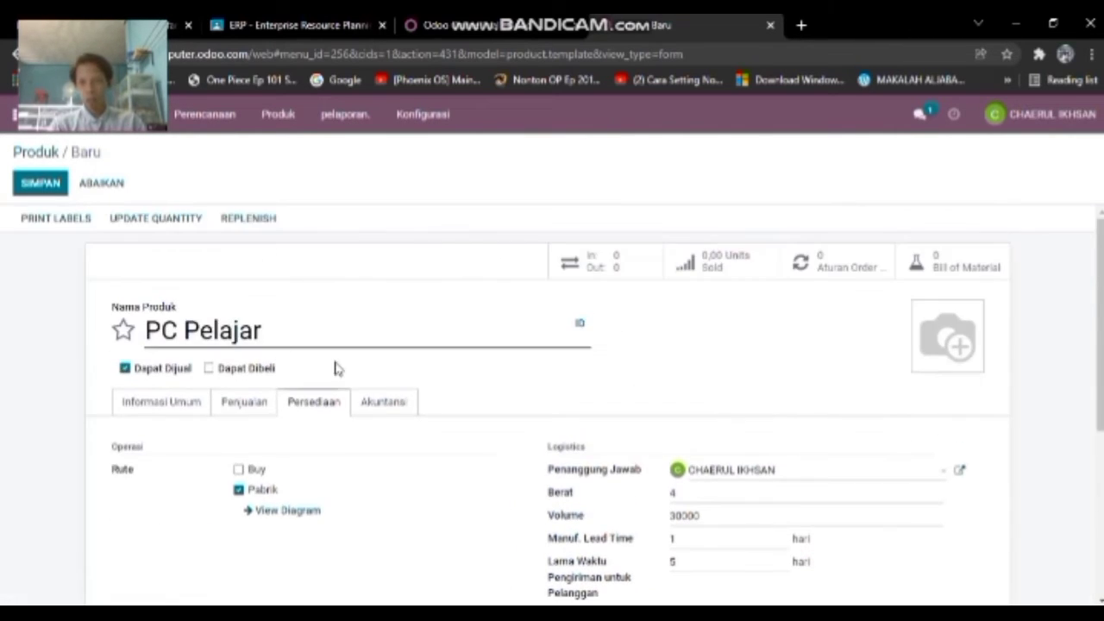
- Save PC Pelajar and mark it as a favourite in the product catalogue
left_click(39, 183)
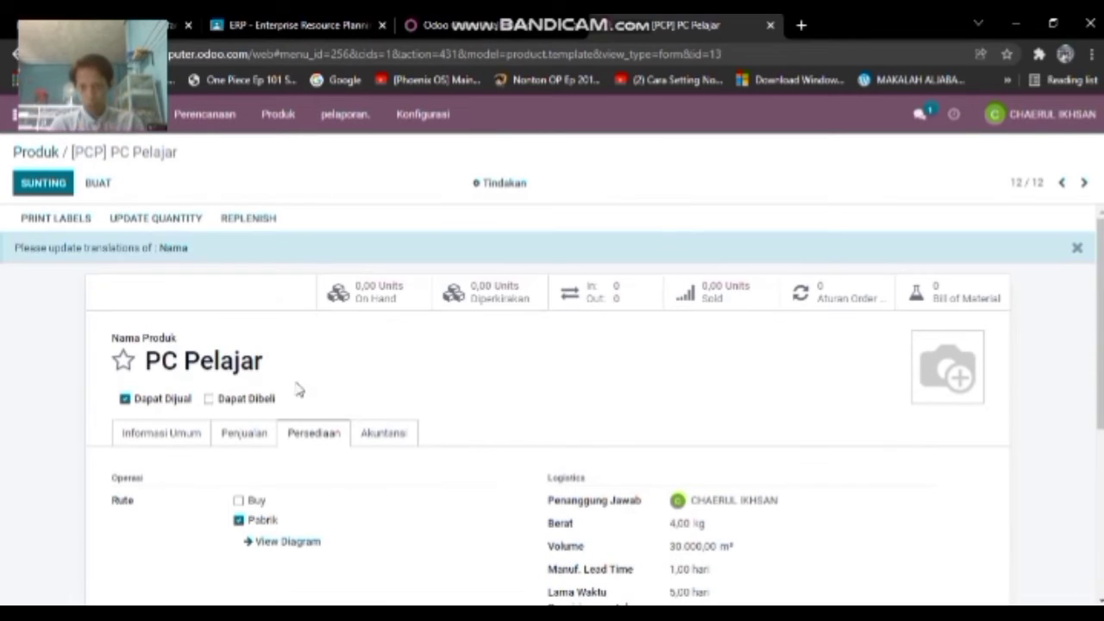
left_click(292, 116)
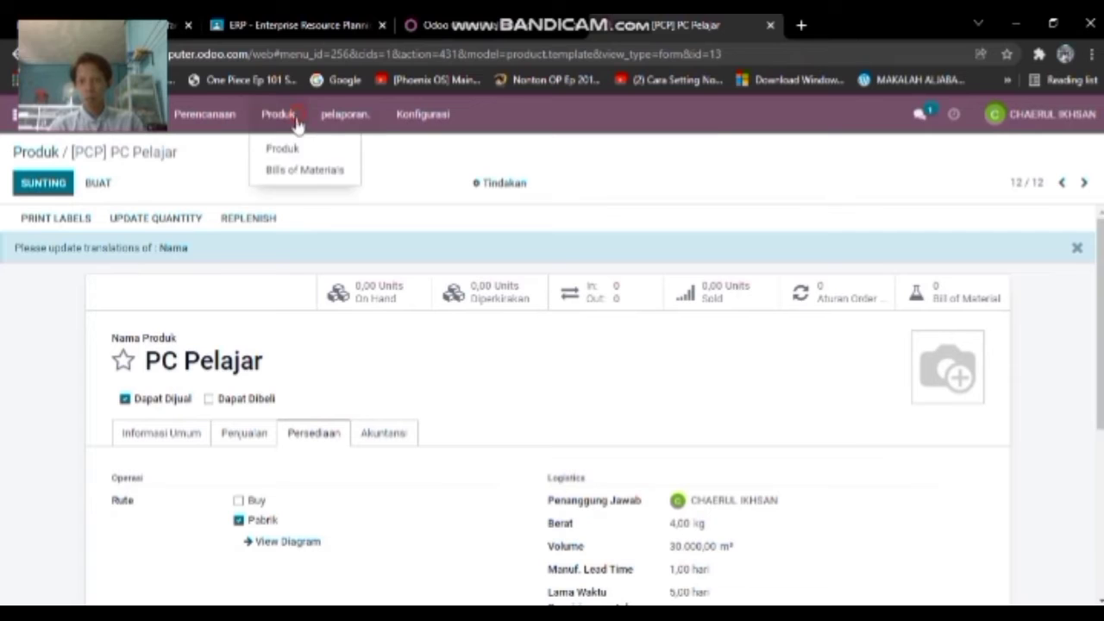
left_click(308, 150)
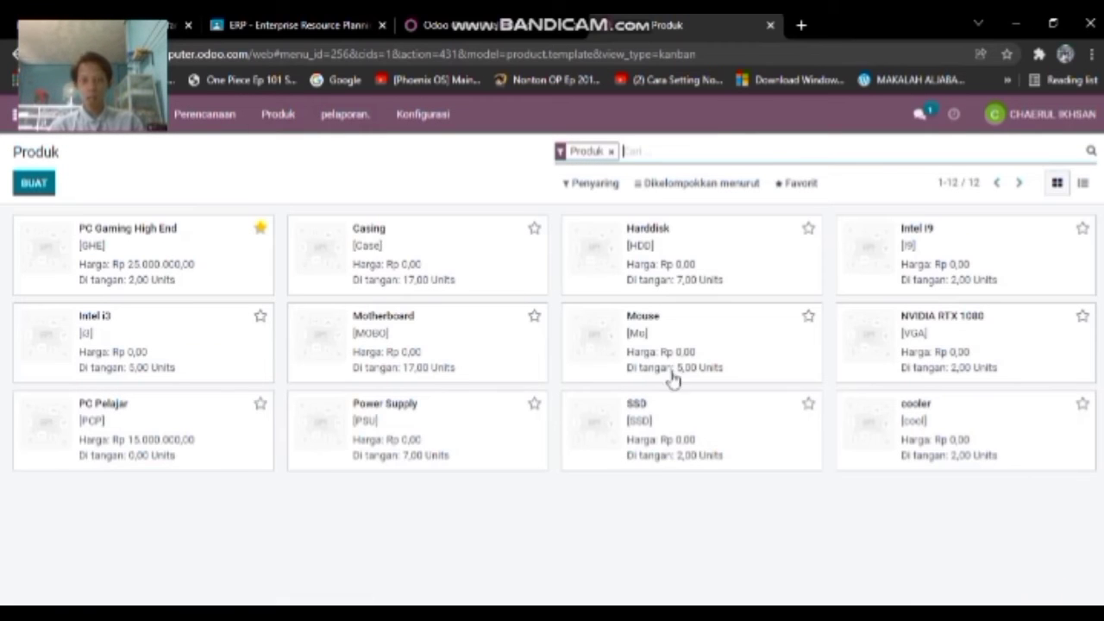
left_click(261, 402)
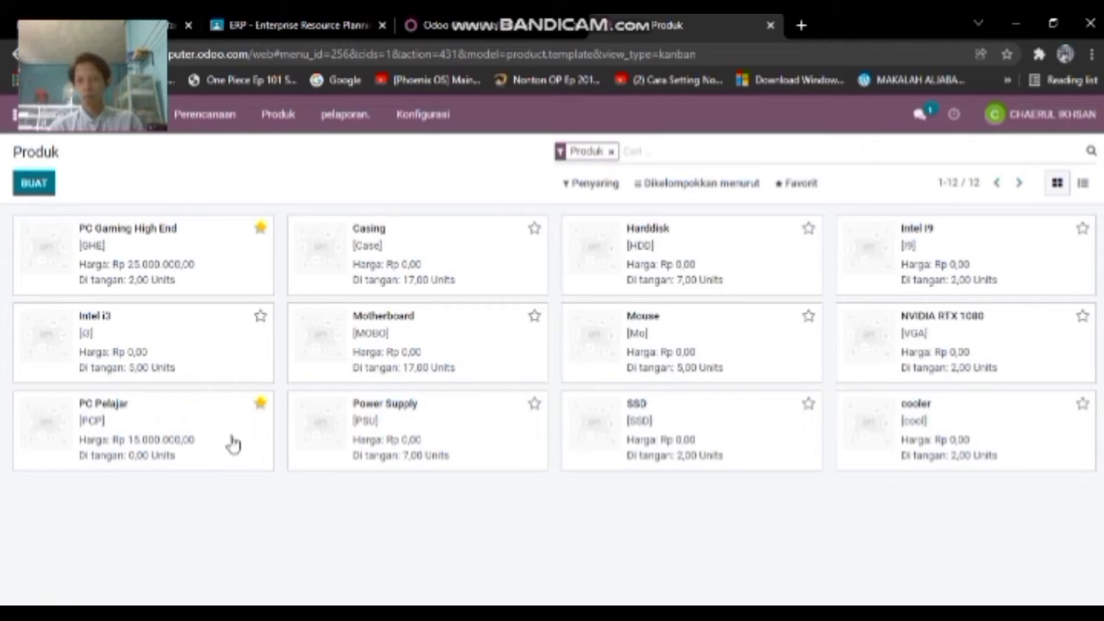
- Start a new bill of materials from the Bills of Materials list
left_click(276, 114)
left_click(295, 167)
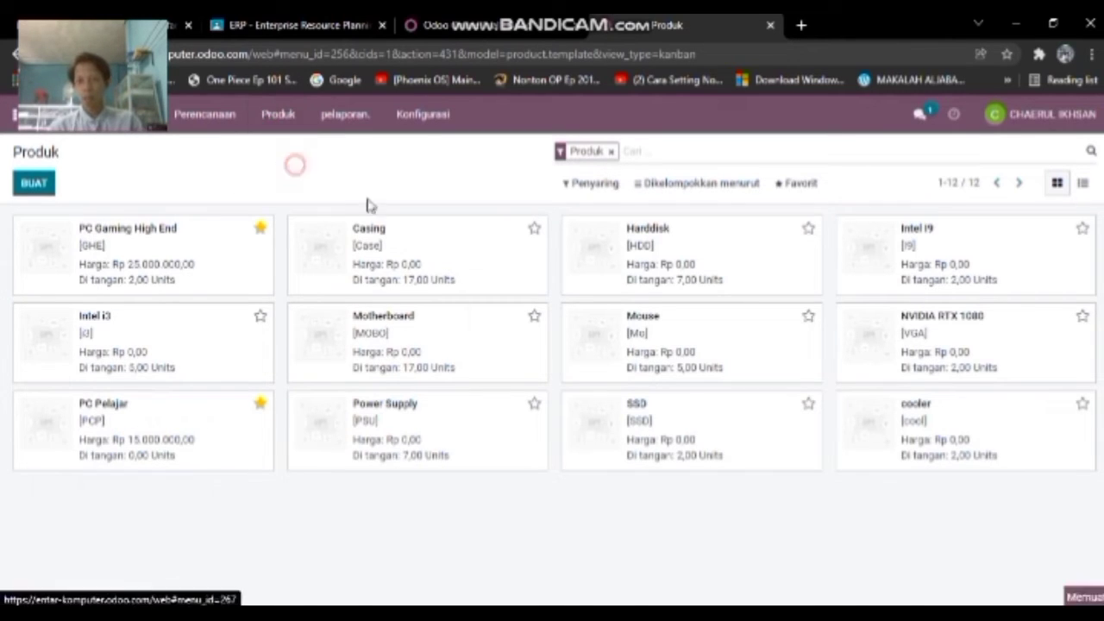
left_click(41, 188)
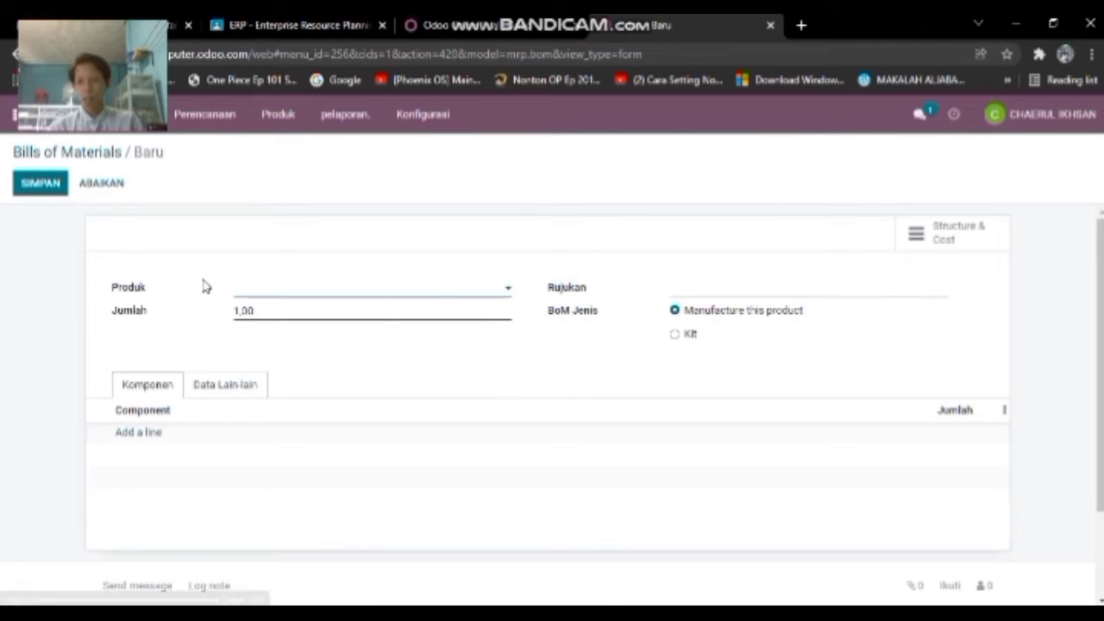
- Set the bill's product to [PCP] PC Pelajar with quantity 3
left_click(353, 286)
left_click(351, 336)
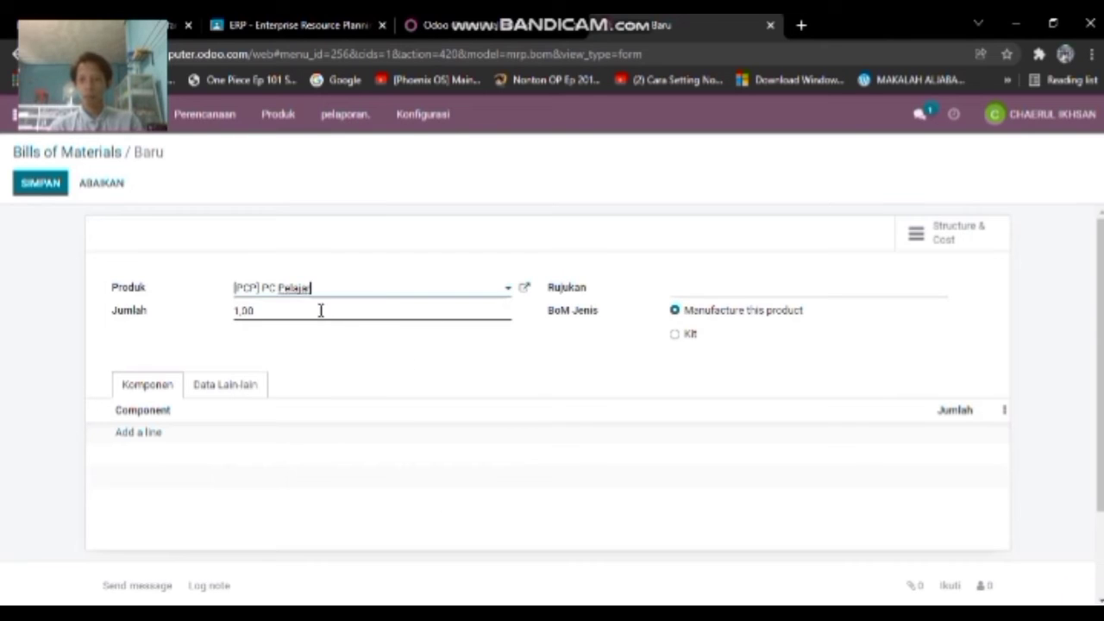
left_click(280, 312)
left_click_drag(279, 313, 226, 312)
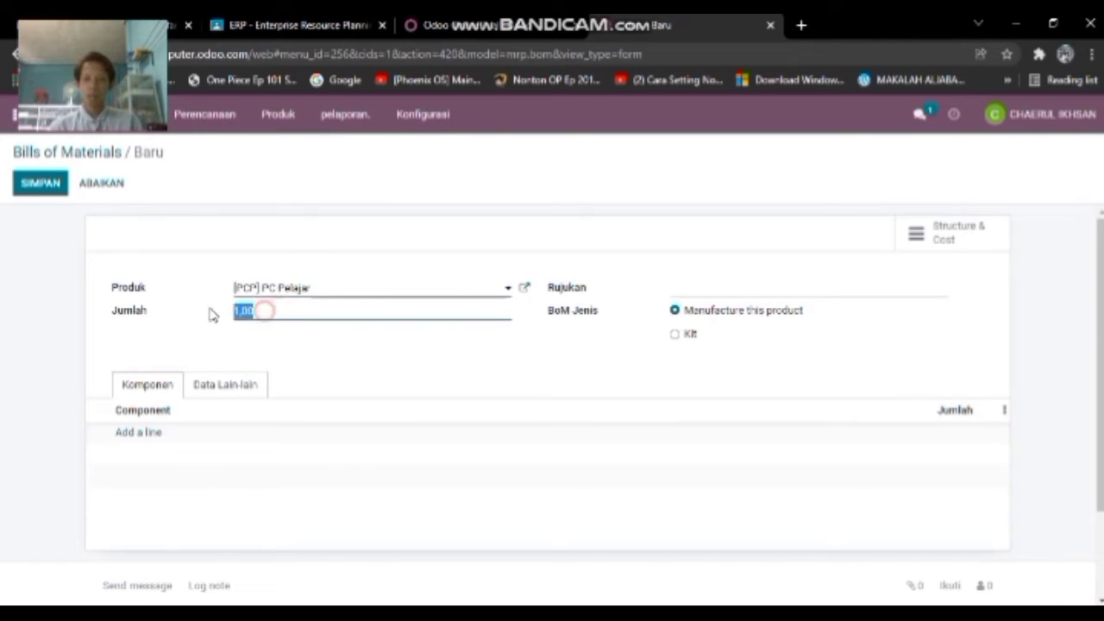
type("3")
left_click(454, 362)
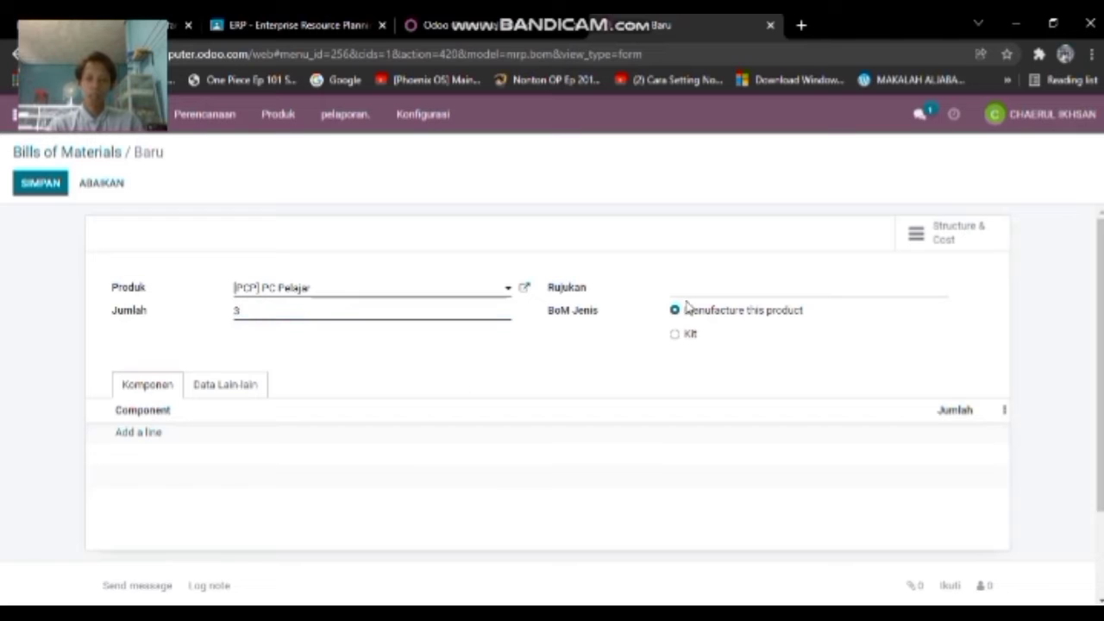
- Add Casing, Motherboard and Intel i3 as component lines
left_click(151, 434)
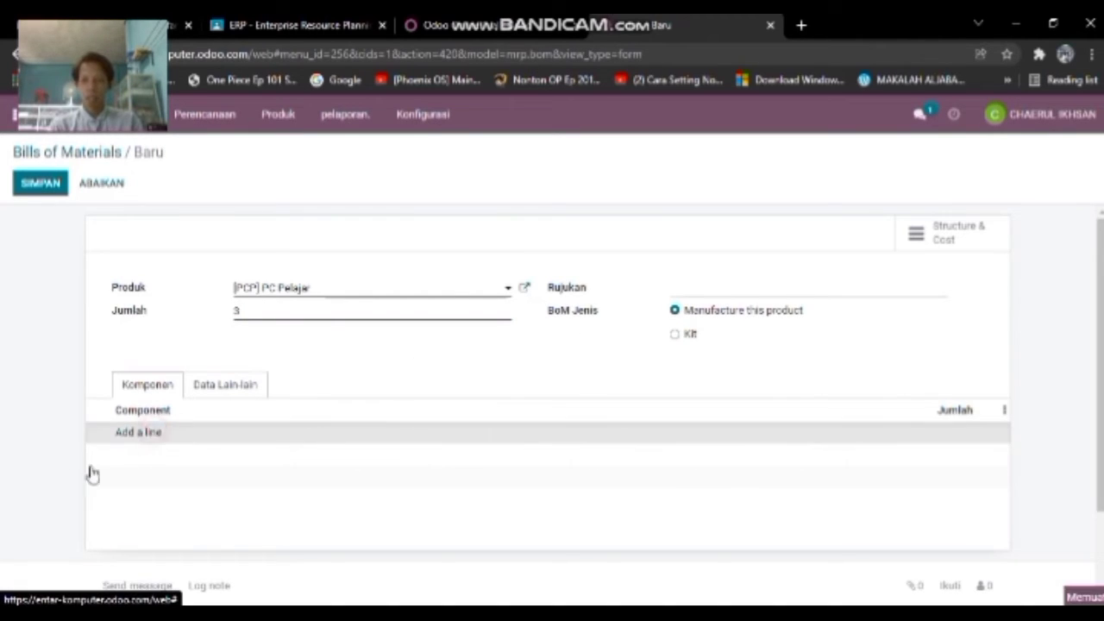
left_click(526, 442)
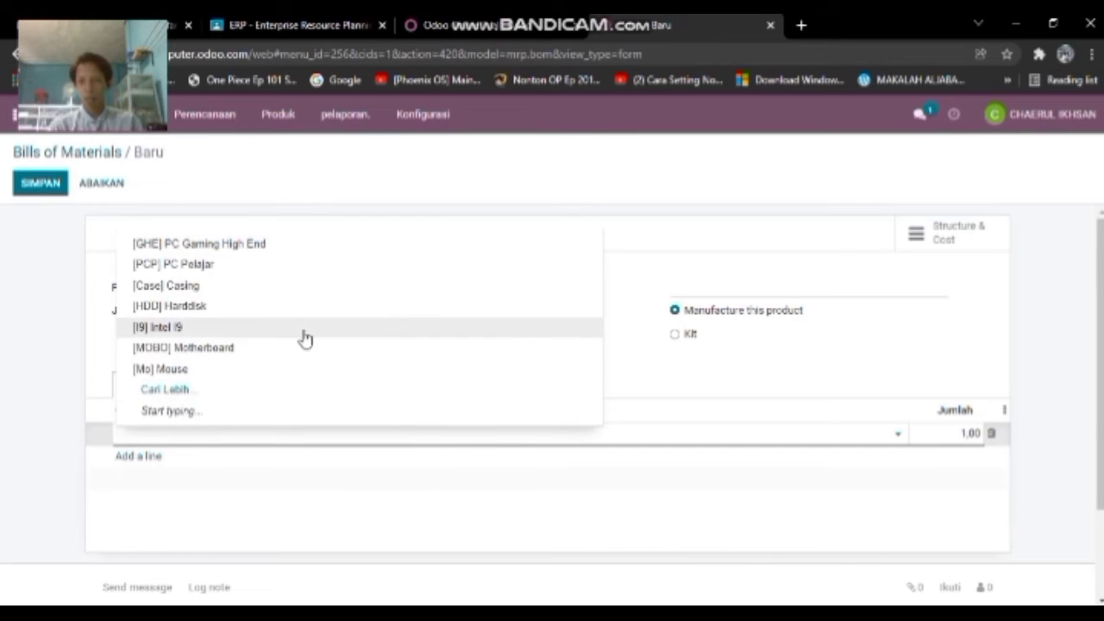
left_click(290, 286)
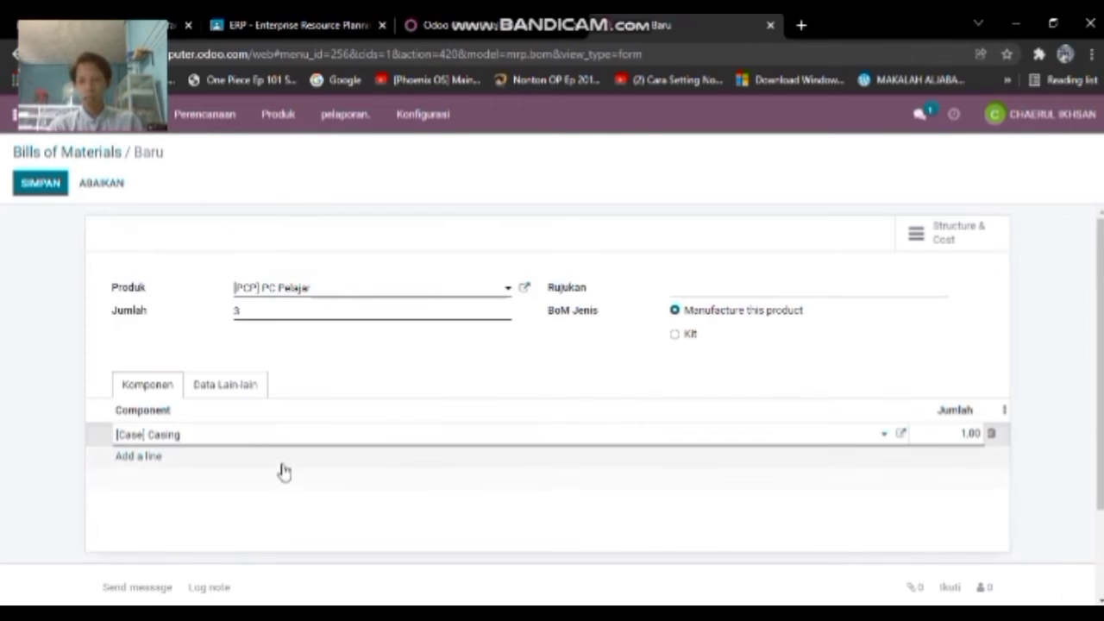
left_click(134, 456)
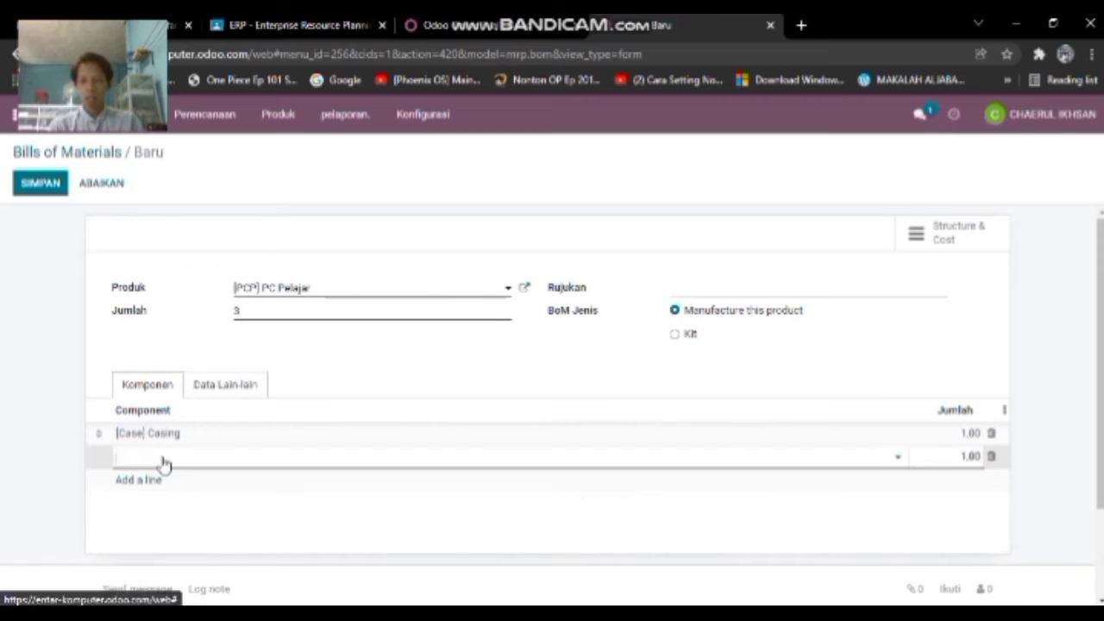
left_click(166, 459)
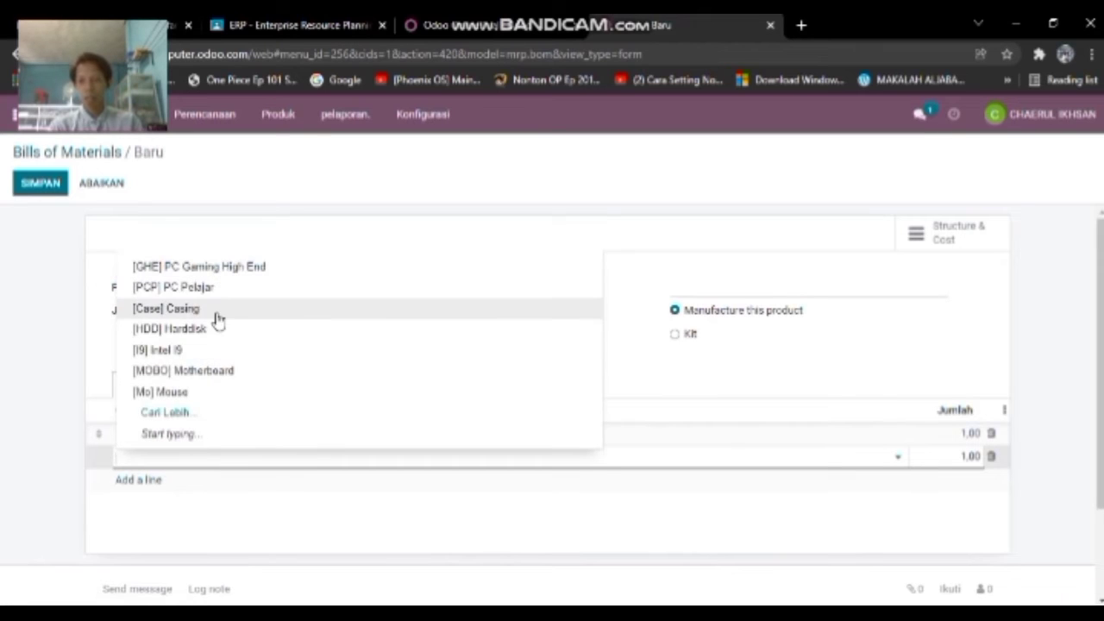
left_click(226, 370)
left_click(148, 481)
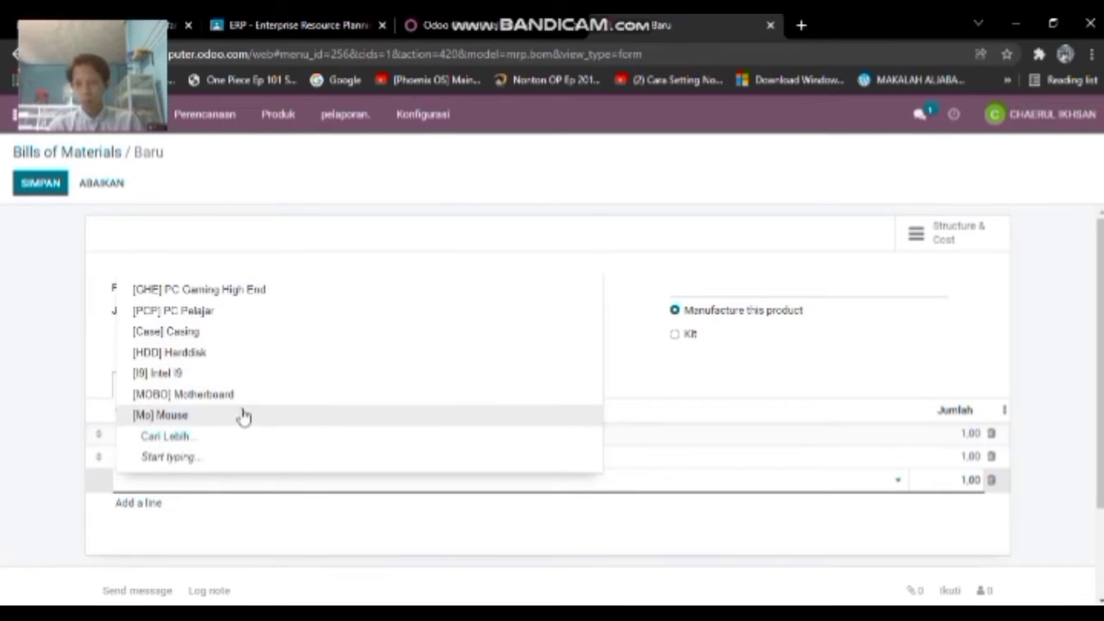
left_click(205, 437)
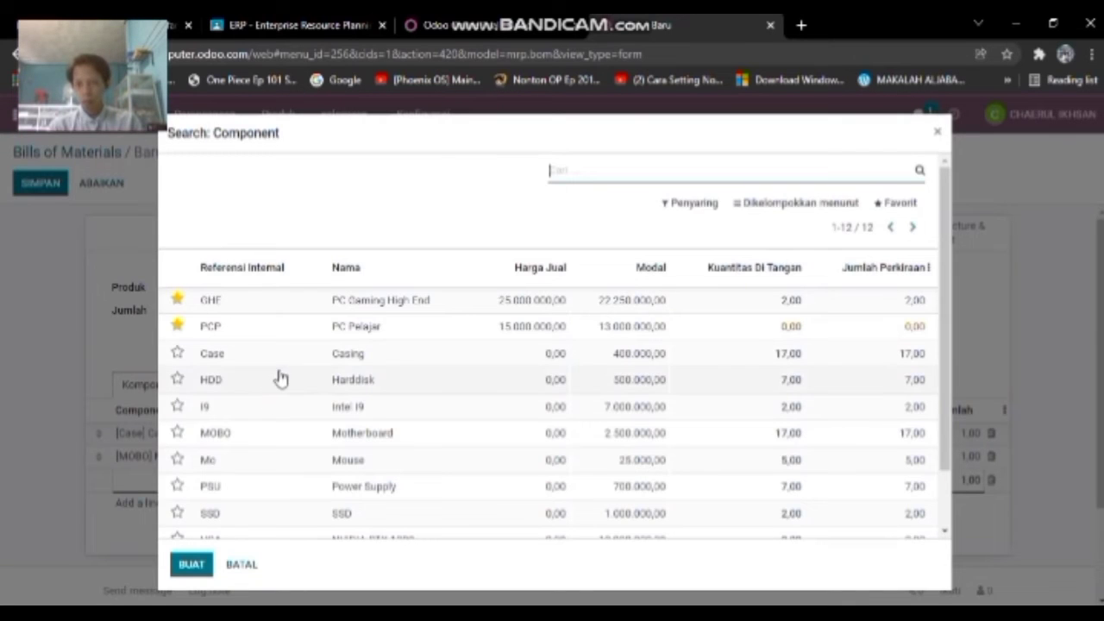
scroll(280, 384, "down", 2)
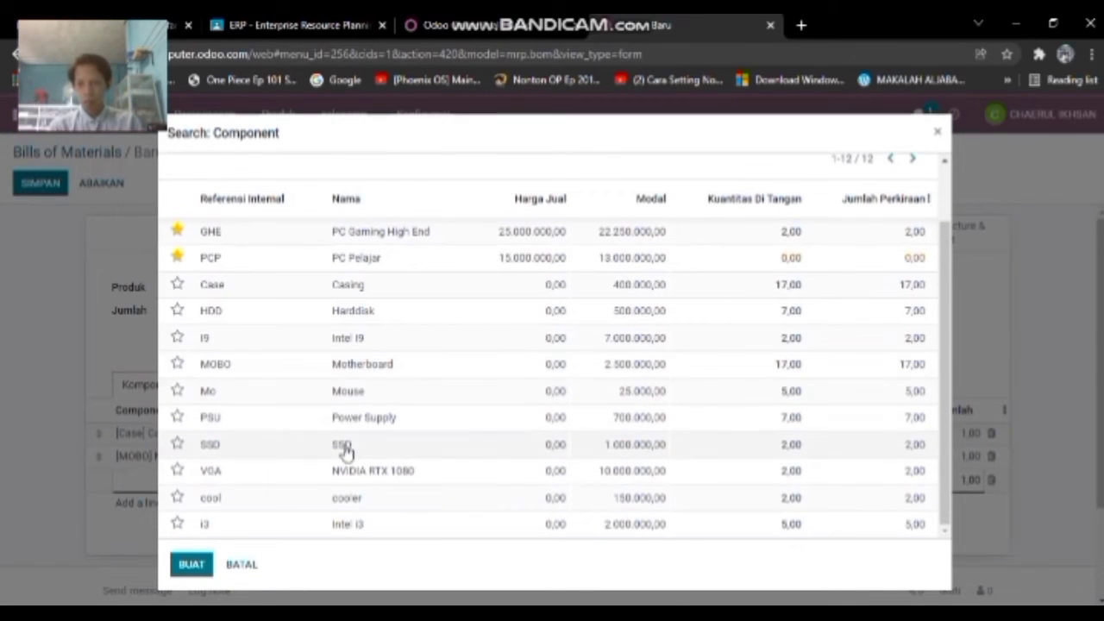
left_click(363, 527)
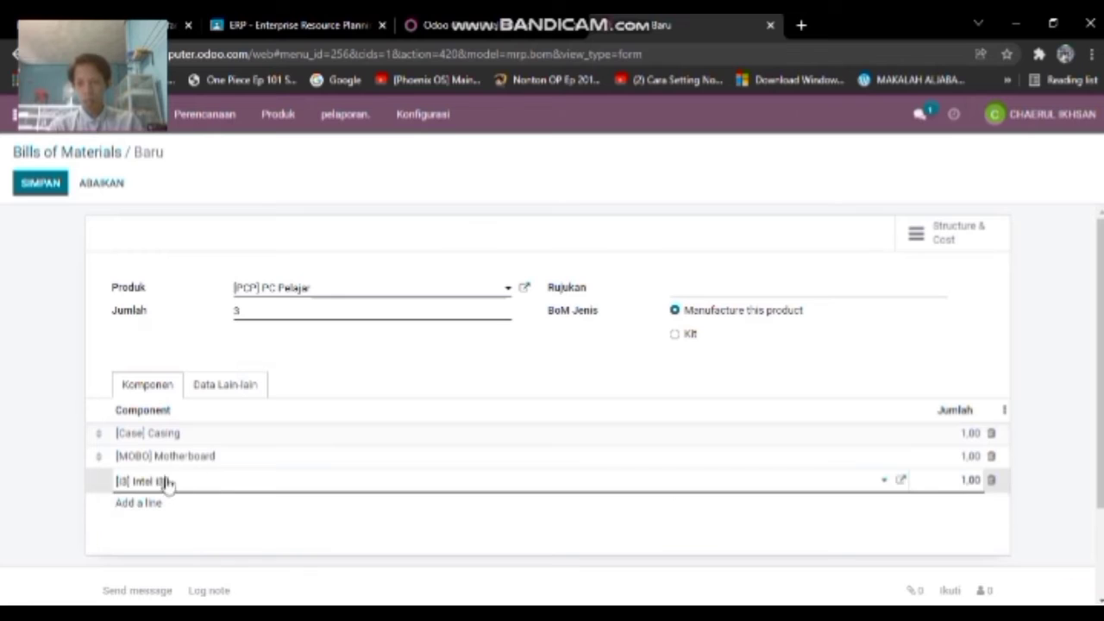
- Add Harddisk, Power Supply and Mouse as further component lines
left_click(156, 507)
left_click(148, 500)
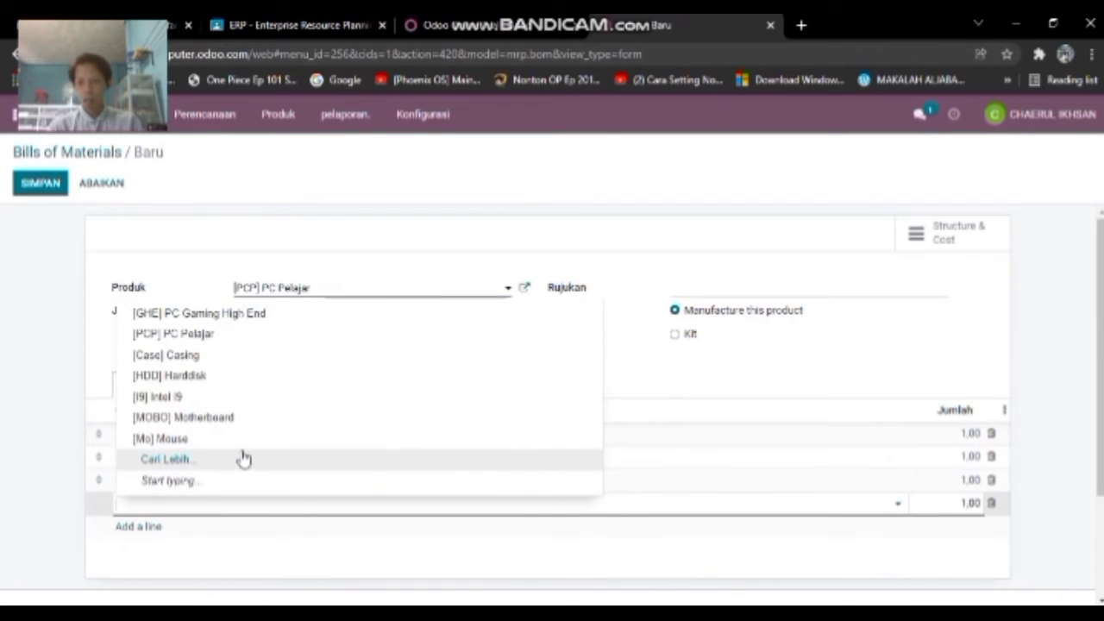
left_click(248, 377)
left_click(150, 526)
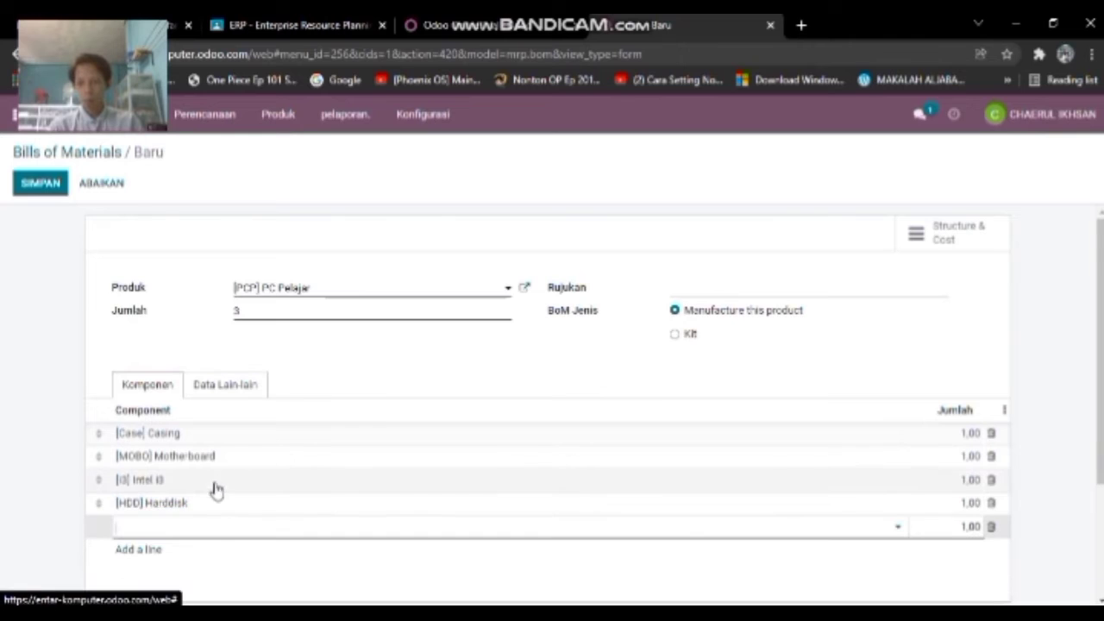
left_click(205, 525)
left_click(166, 482)
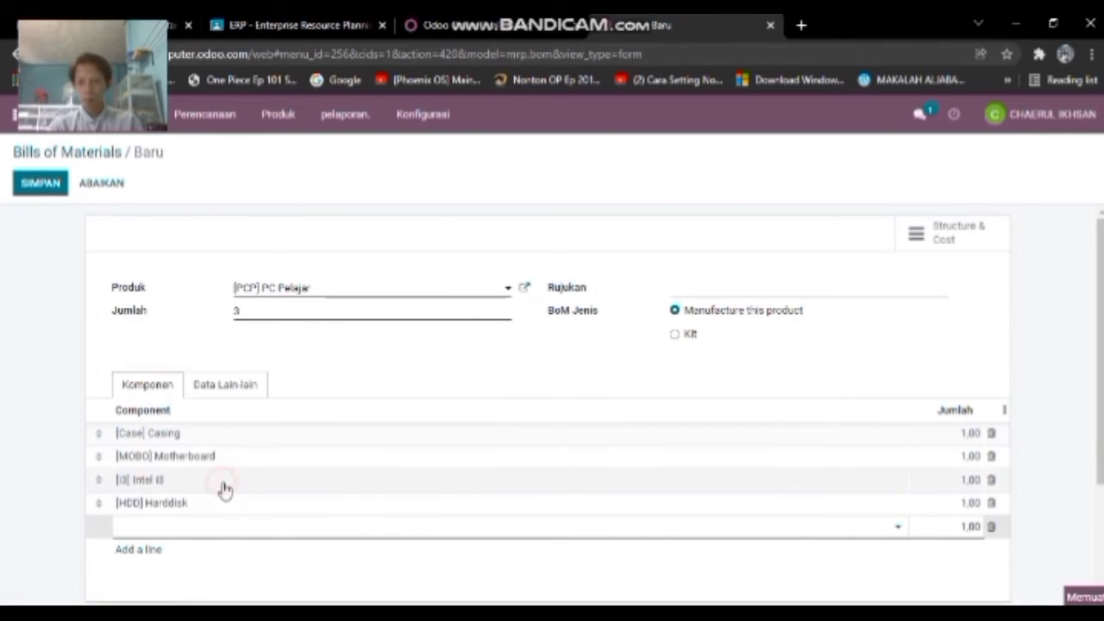
scroll(354, 431, "down", 2)
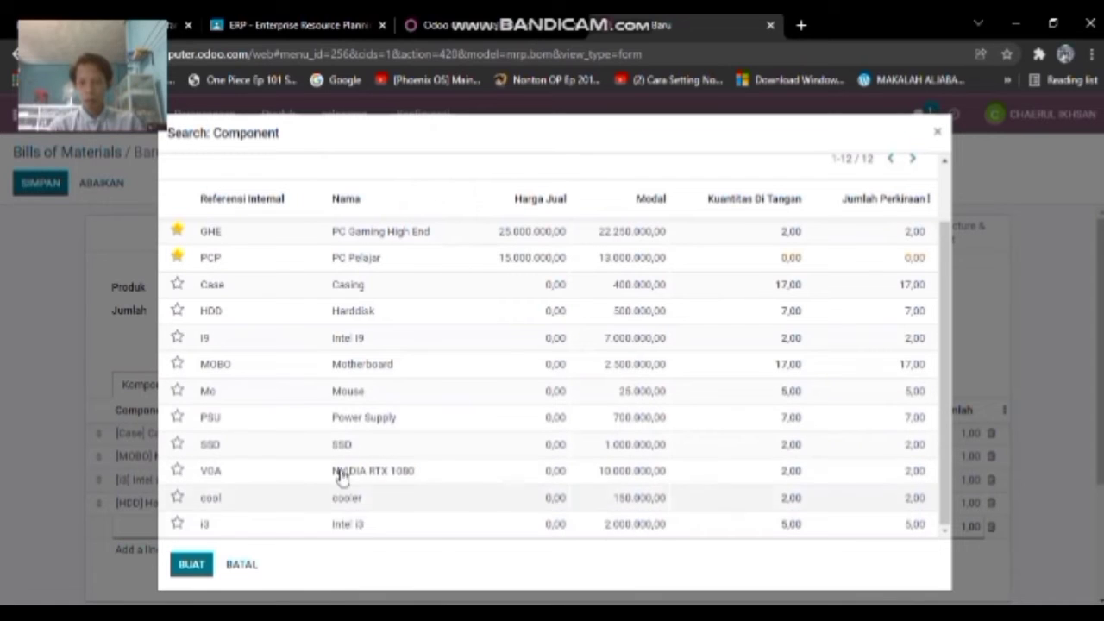
left_click(358, 417)
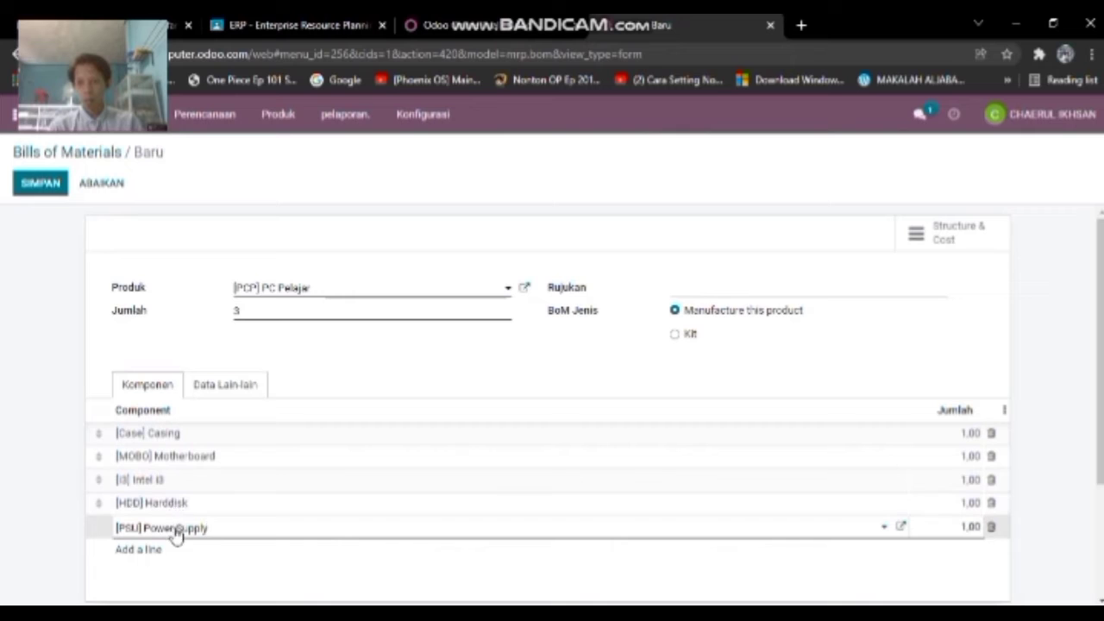
left_click(151, 551)
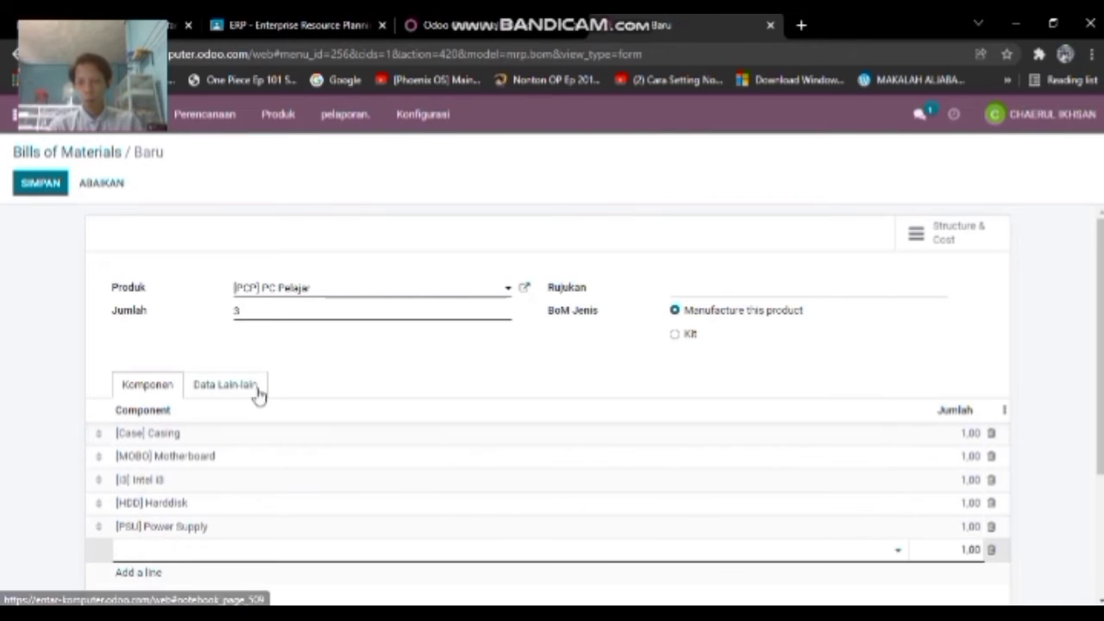
left_click(210, 552)
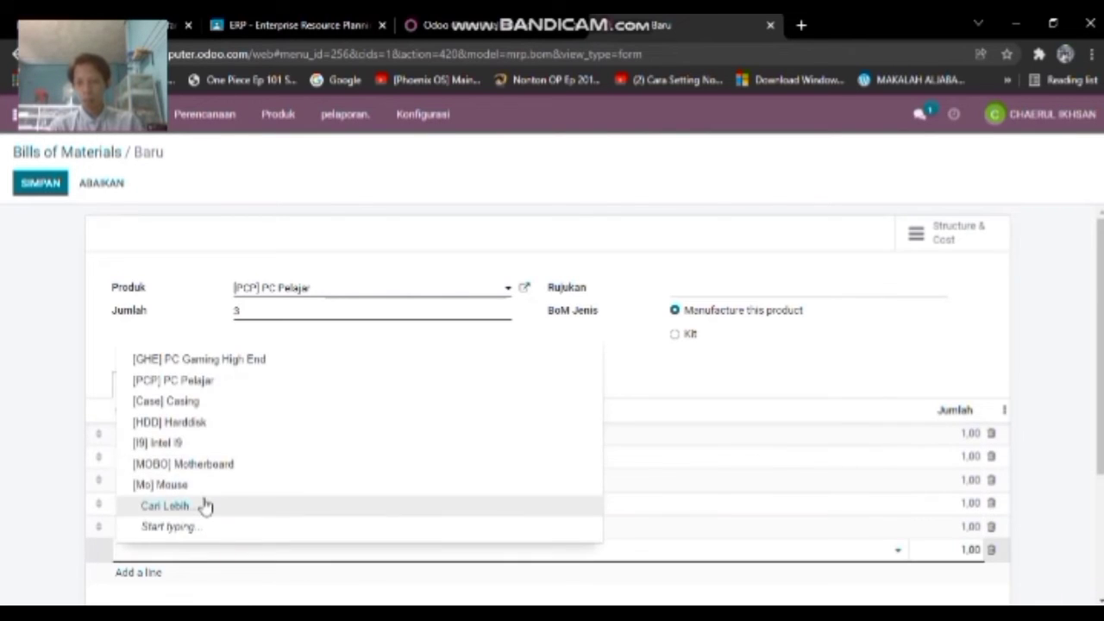
left_click(207, 505)
scroll(337, 350, "down", 2)
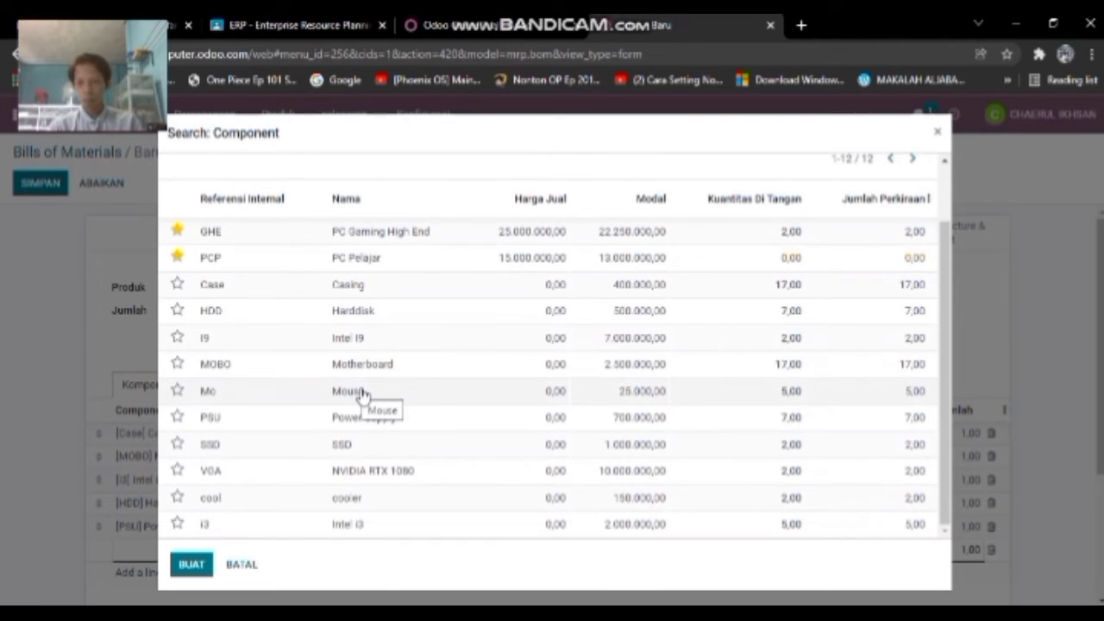
left_click(358, 390)
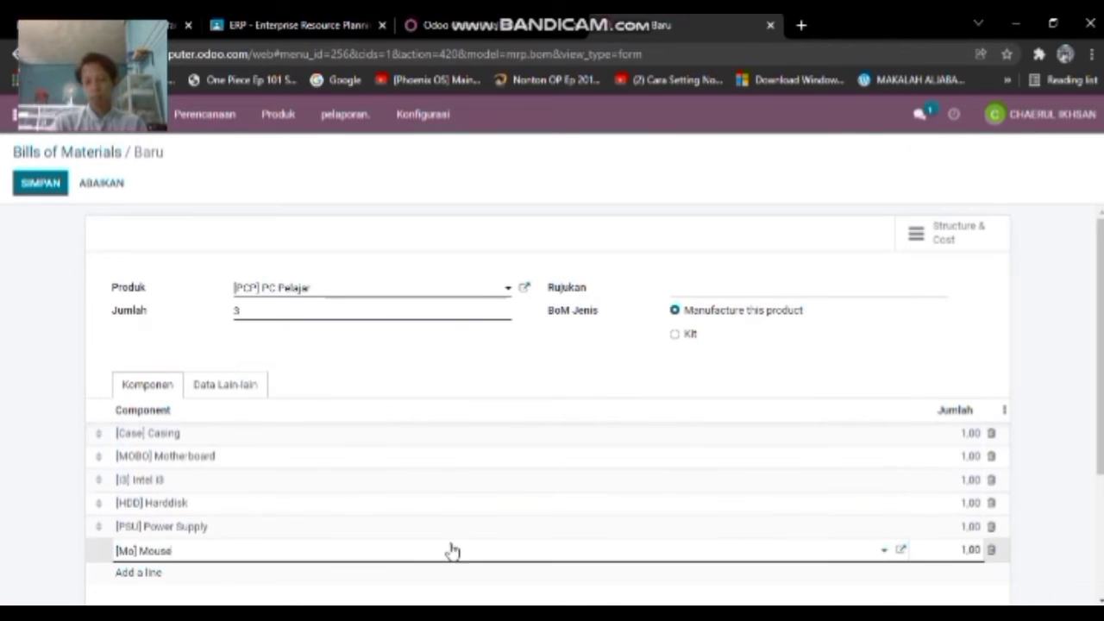
left_click(703, 290)
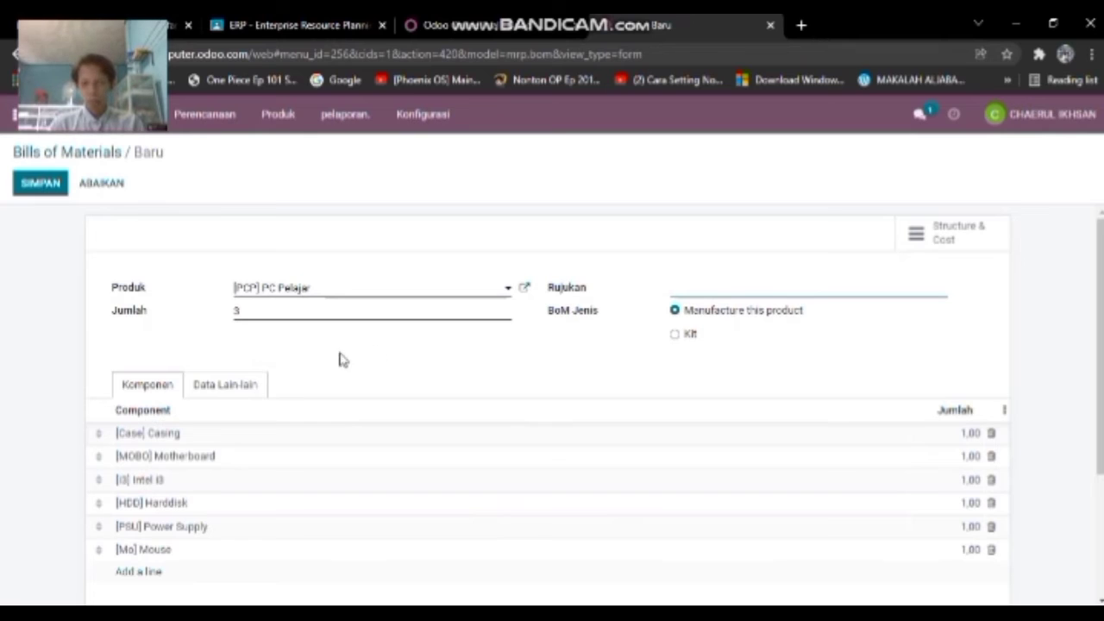
left_click(231, 386)
left_click(142, 385)
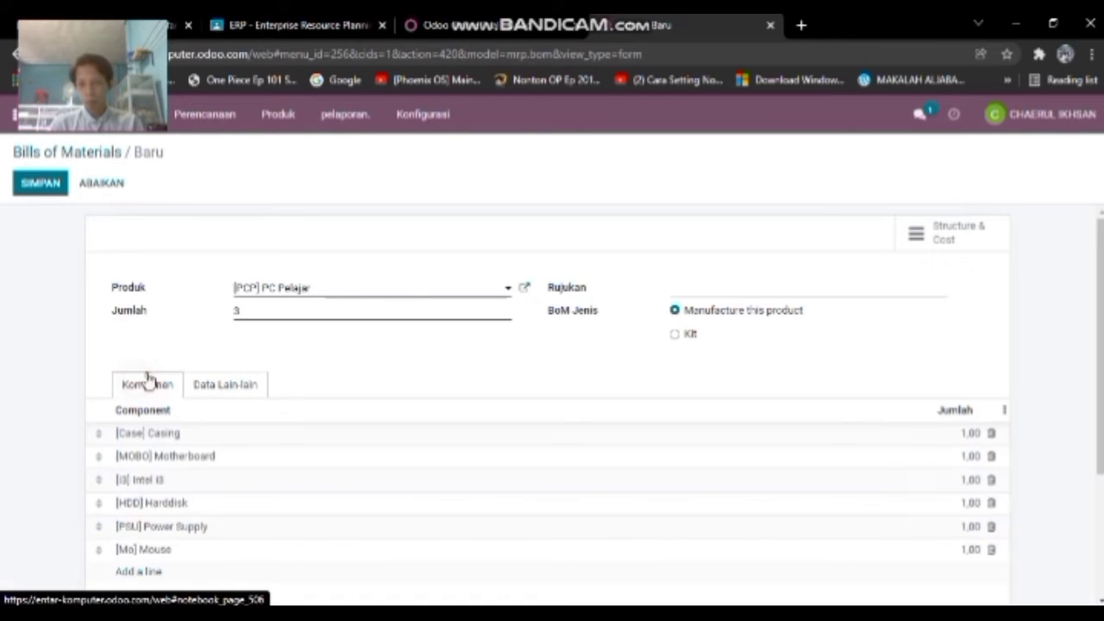
scroll(187, 406, "down", 3)
scroll(370, 460, "up", 3)
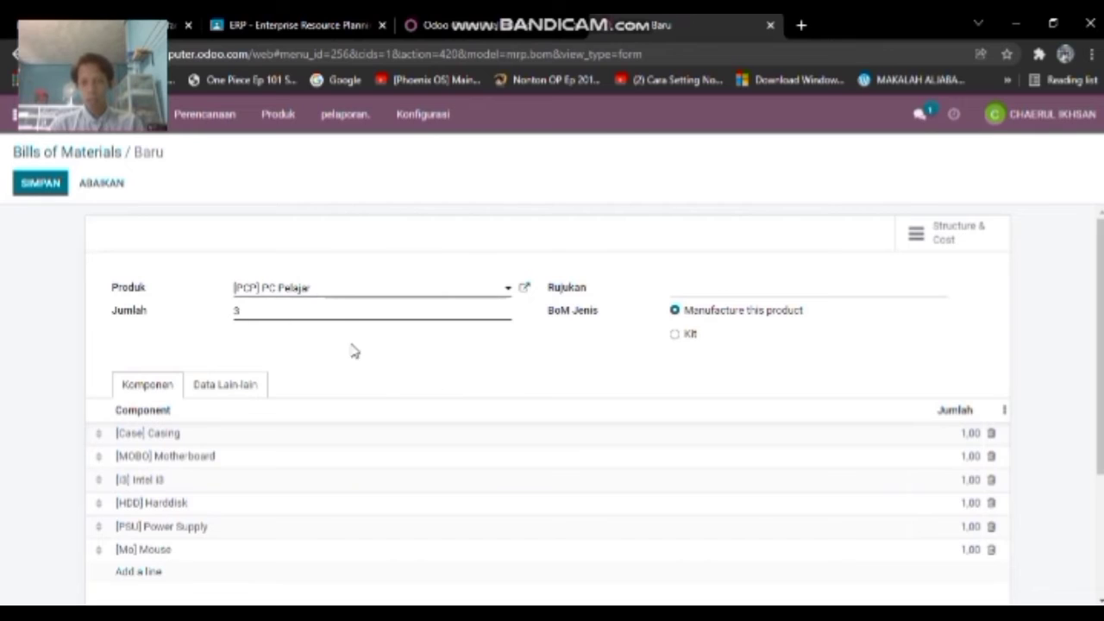
- Set component quantities to 3 for Casing, Motherboard, Harddisk, Power Supply and Mouse
left_click(972, 434)
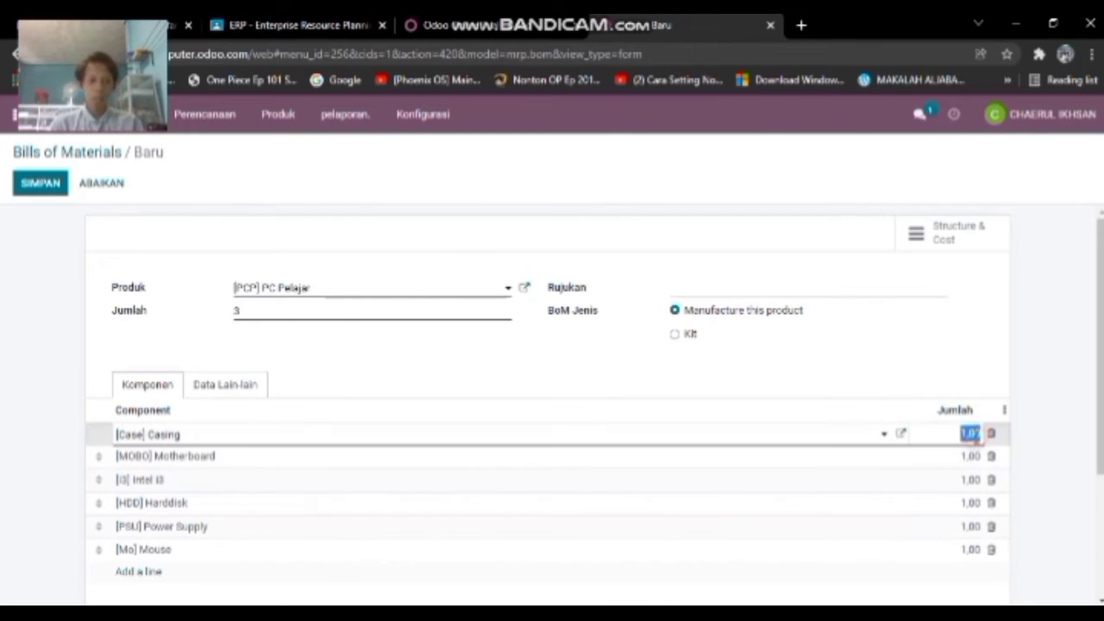
type("3")
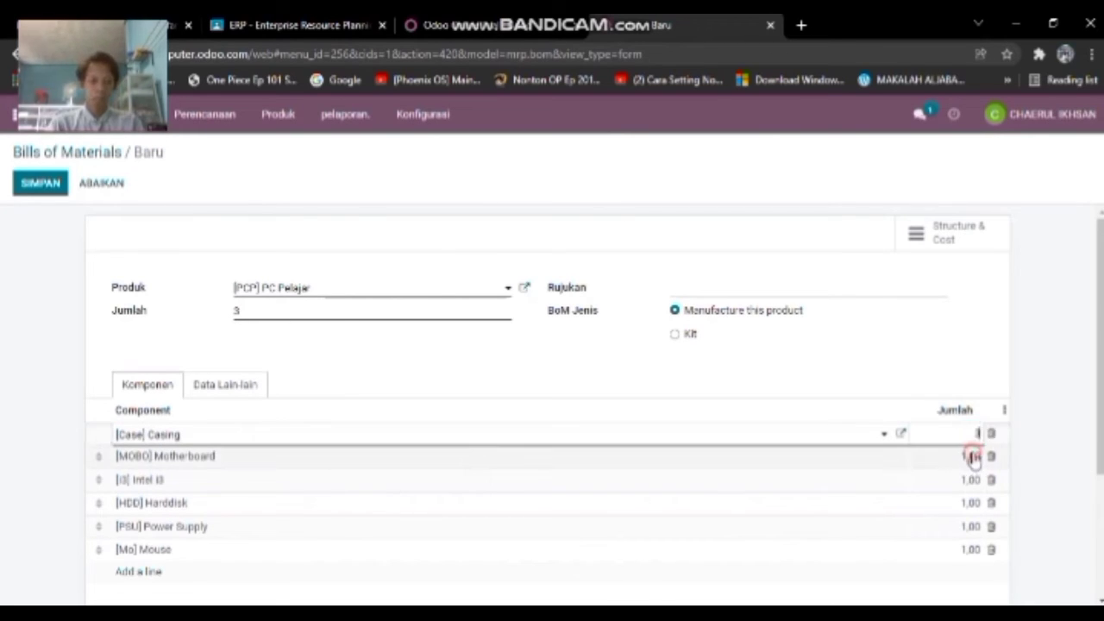
left_click(972, 457)
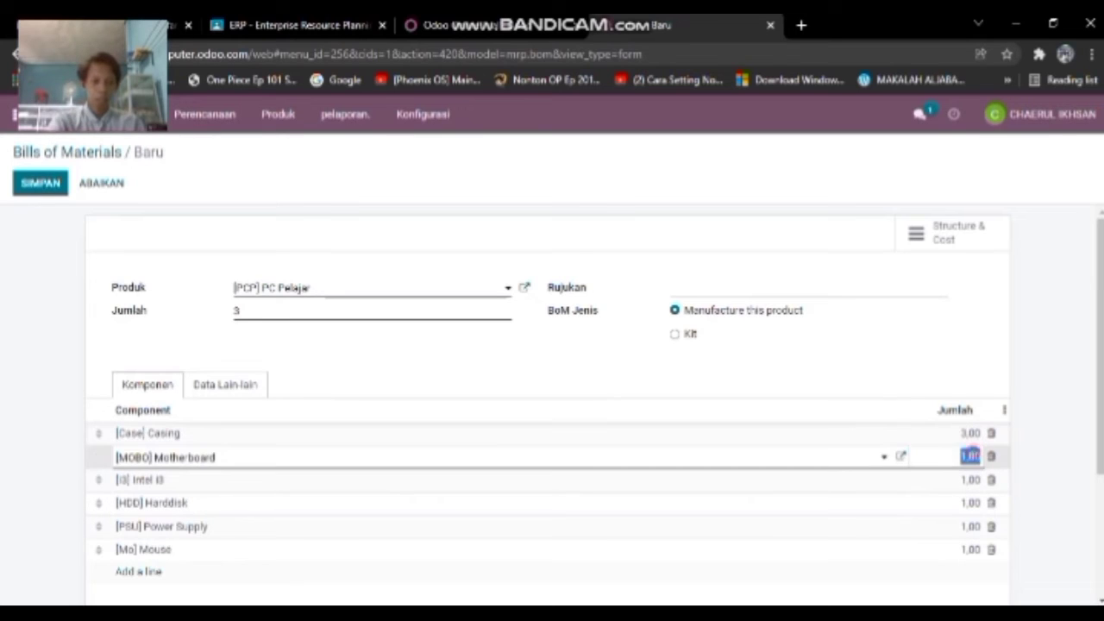
type("3")
left_click(972, 480)
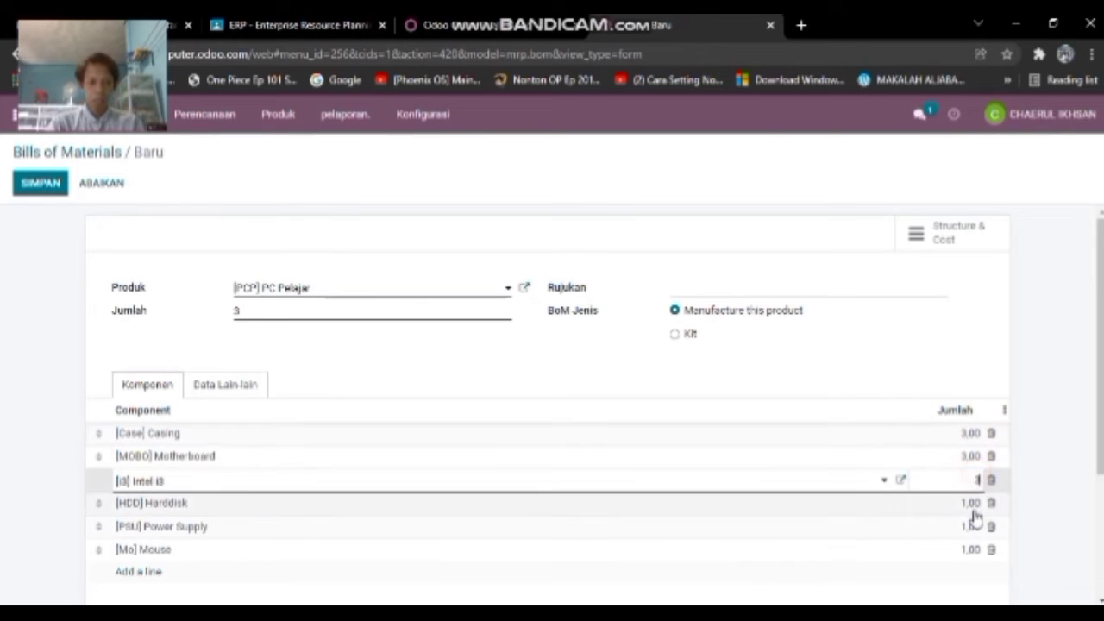
left_click(972, 503)
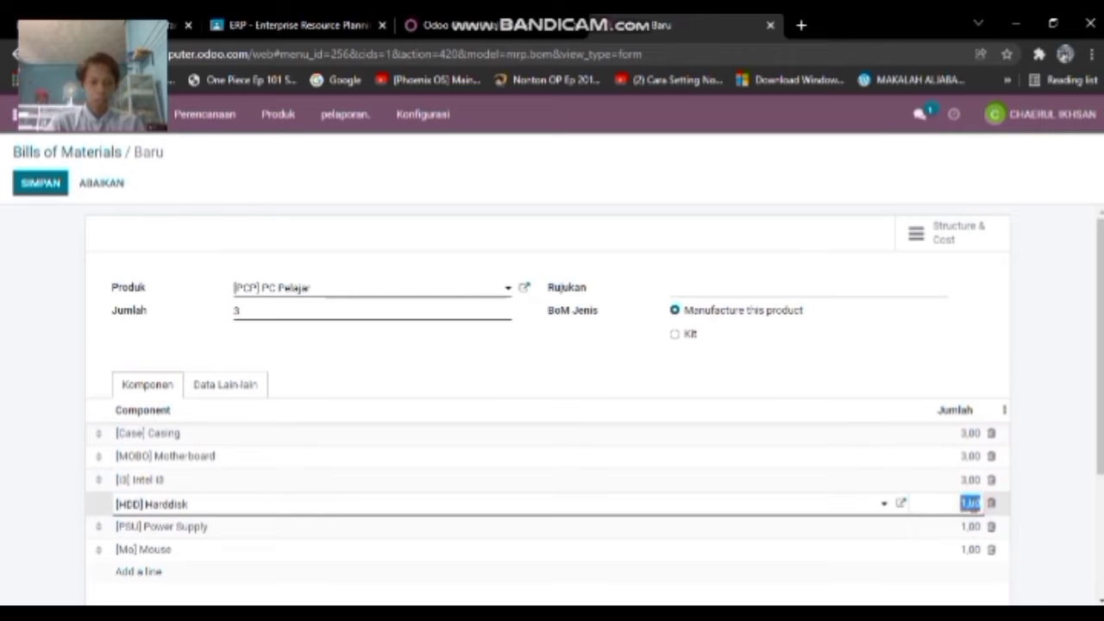
type("3")
scroll(975, 505, "down", 2)
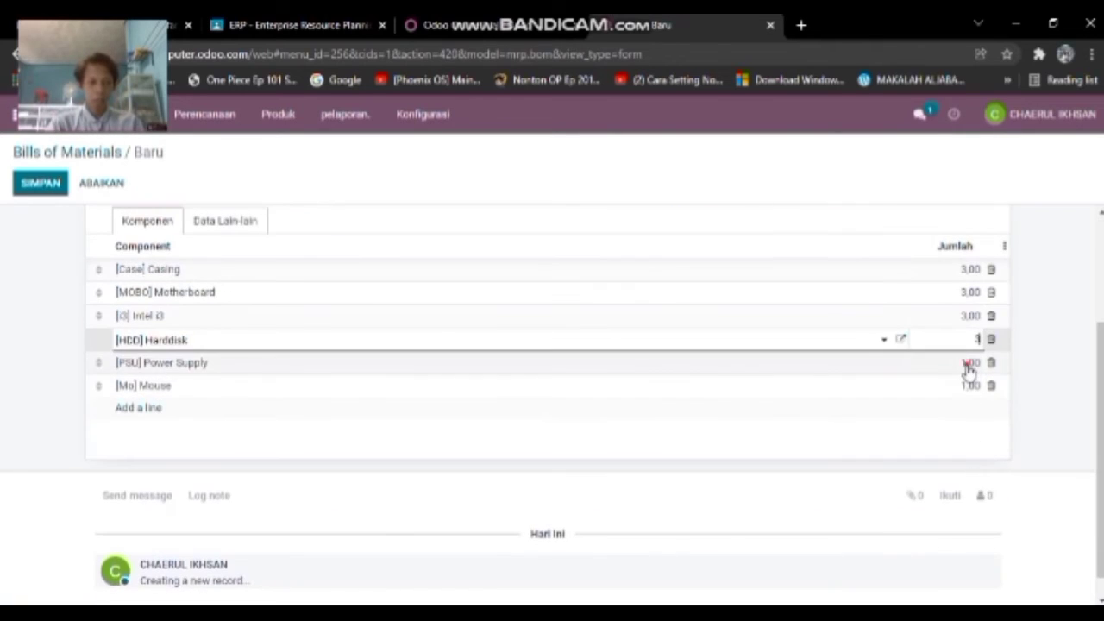
left_click(968, 363)
type("3")
left_click(970, 388)
type("3")
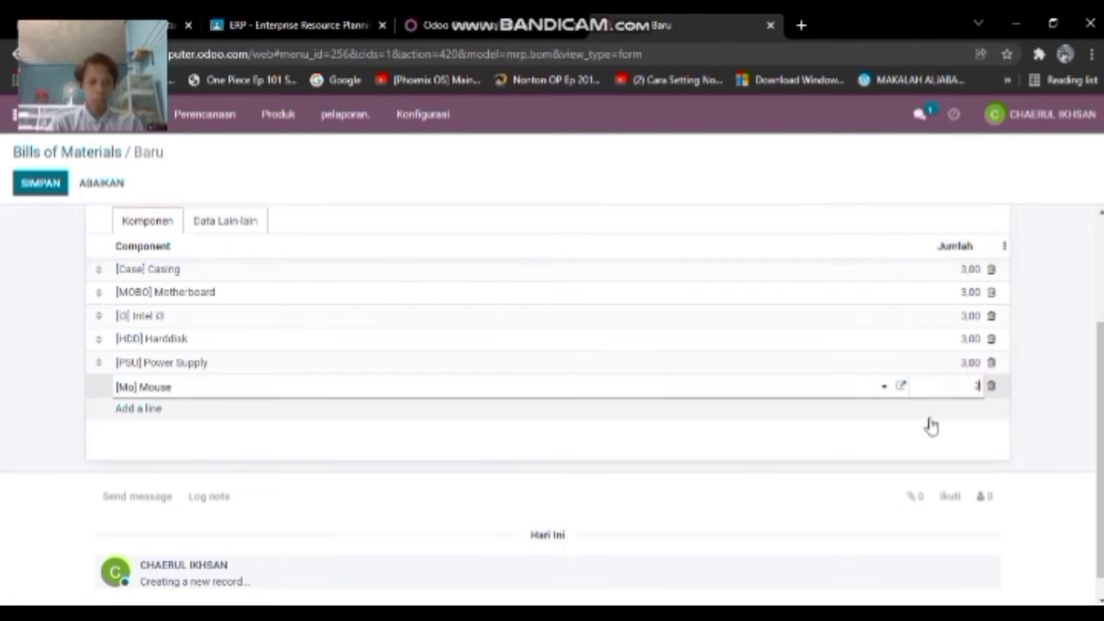
left_click(739, 479)
- Save the PC Pelajar bill of materials
scroll(729, 477, "up", 3)
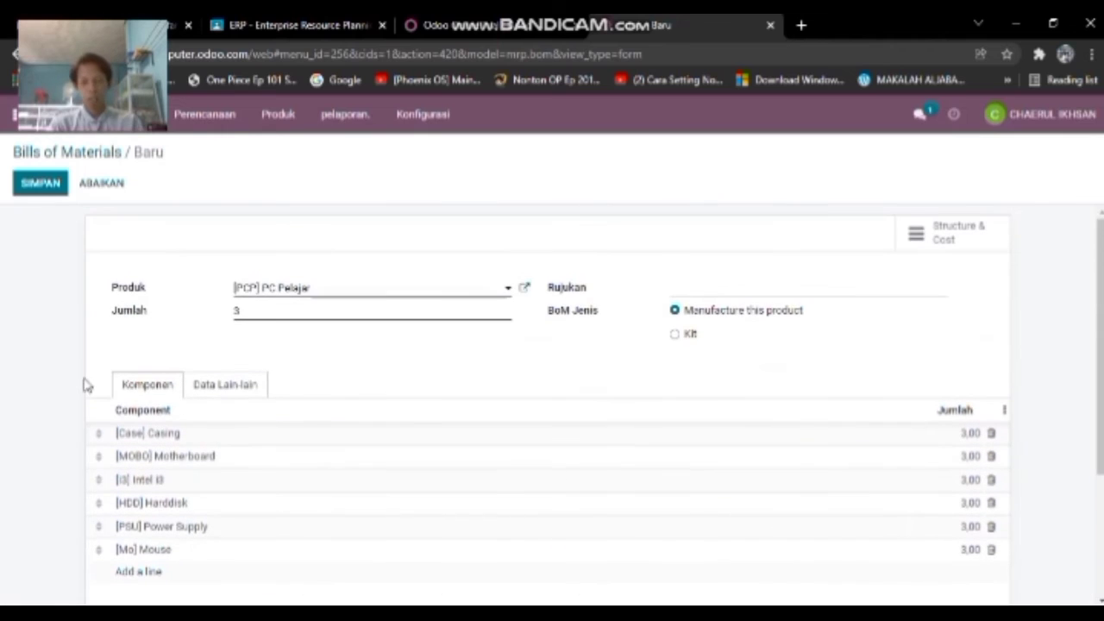
left_click(51, 188)
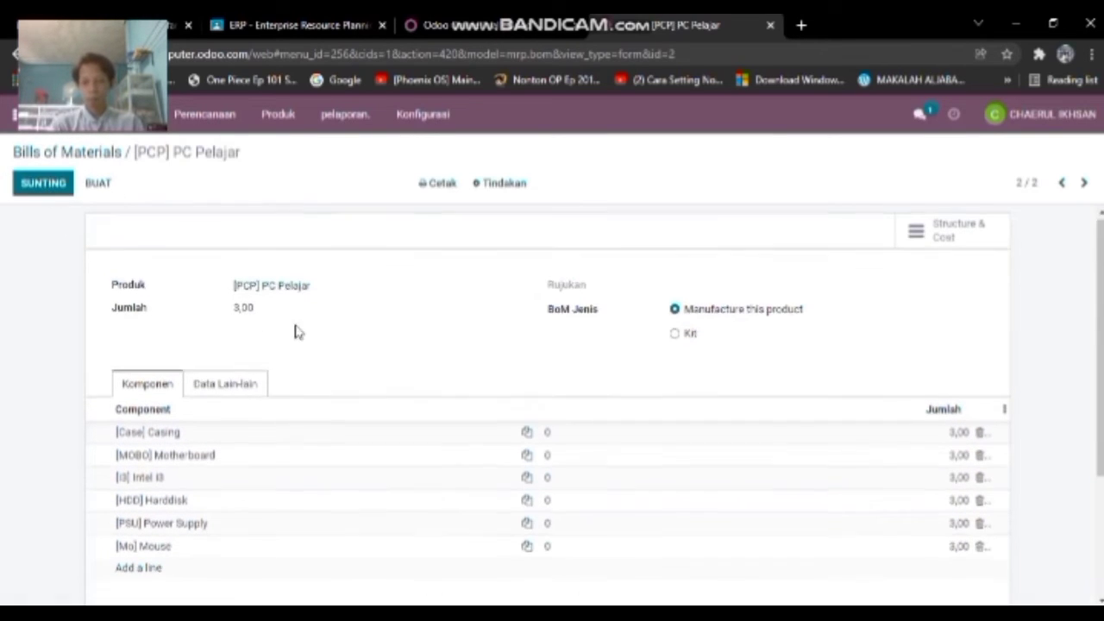
scroll(345, 335, "down", 2)
scroll(401, 339, "up", 3)
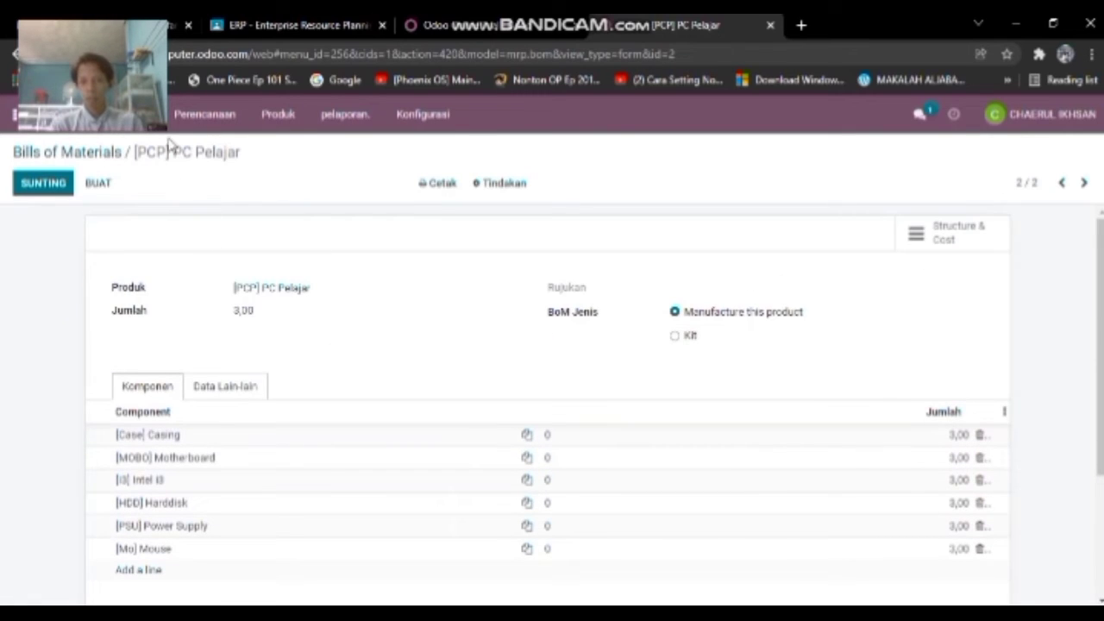
left_click(290, 118)
left_click(307, 170)
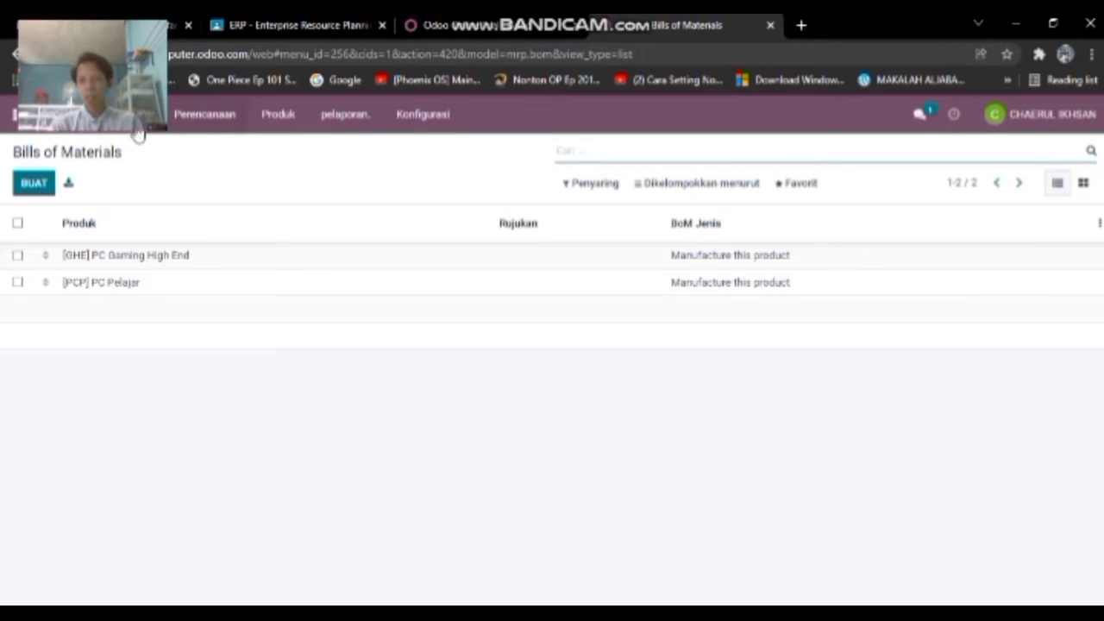
left_click(8, 117)
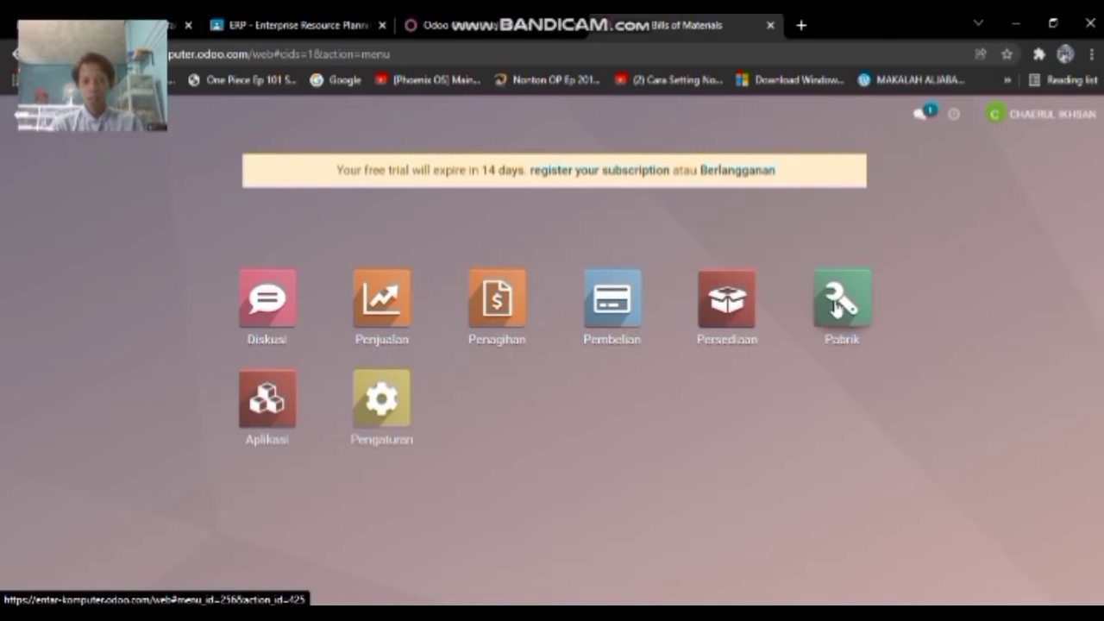
left_click(836, 316)
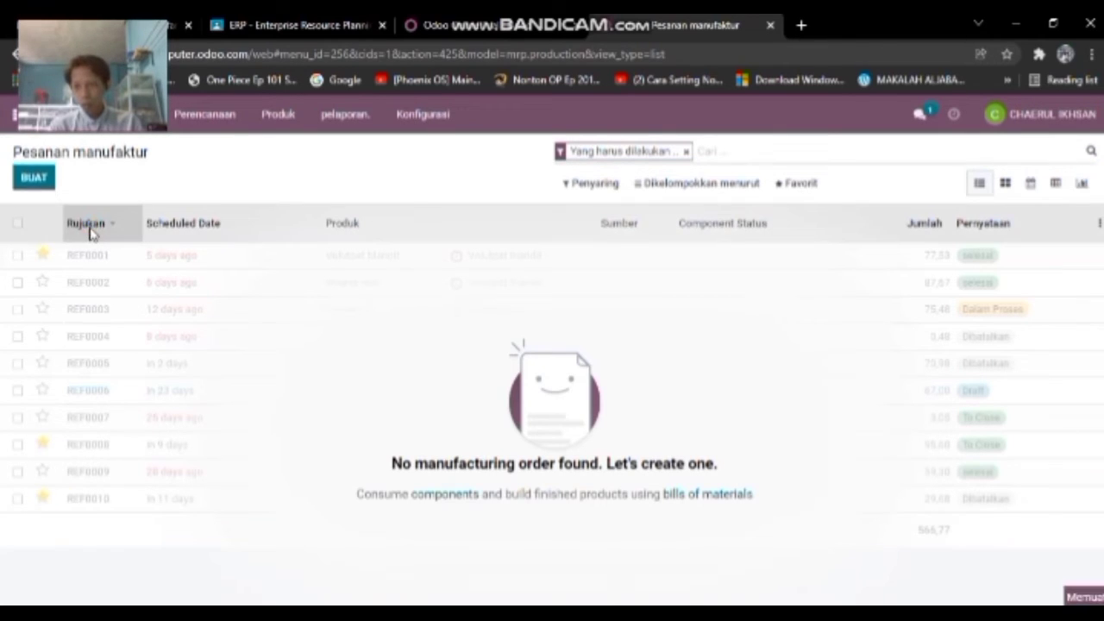
left_click(276, 115)
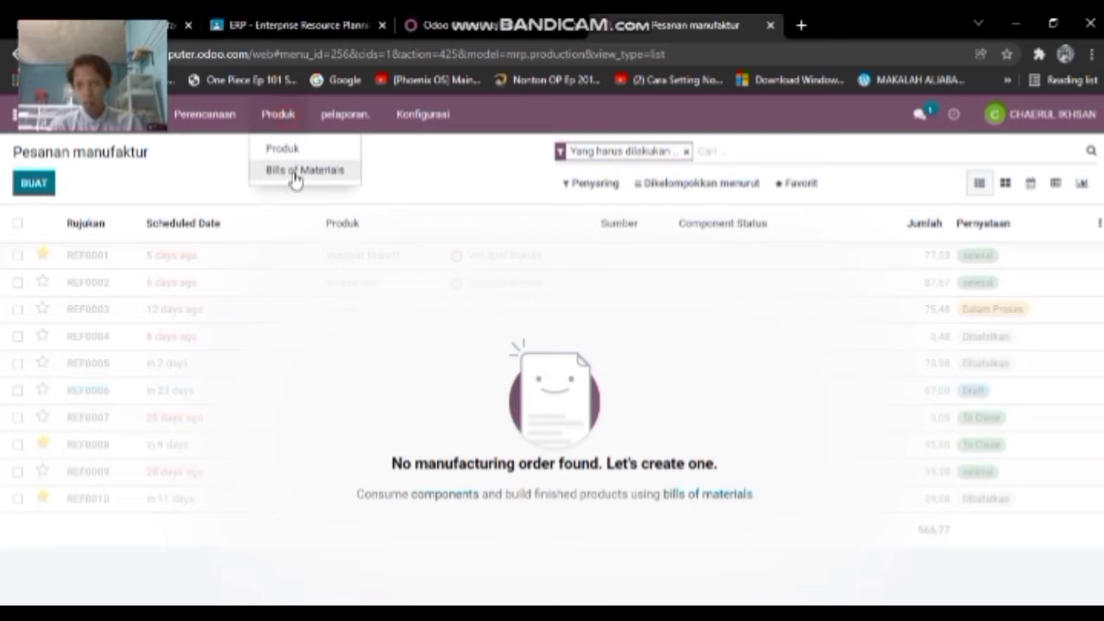
left_click(293, 176)
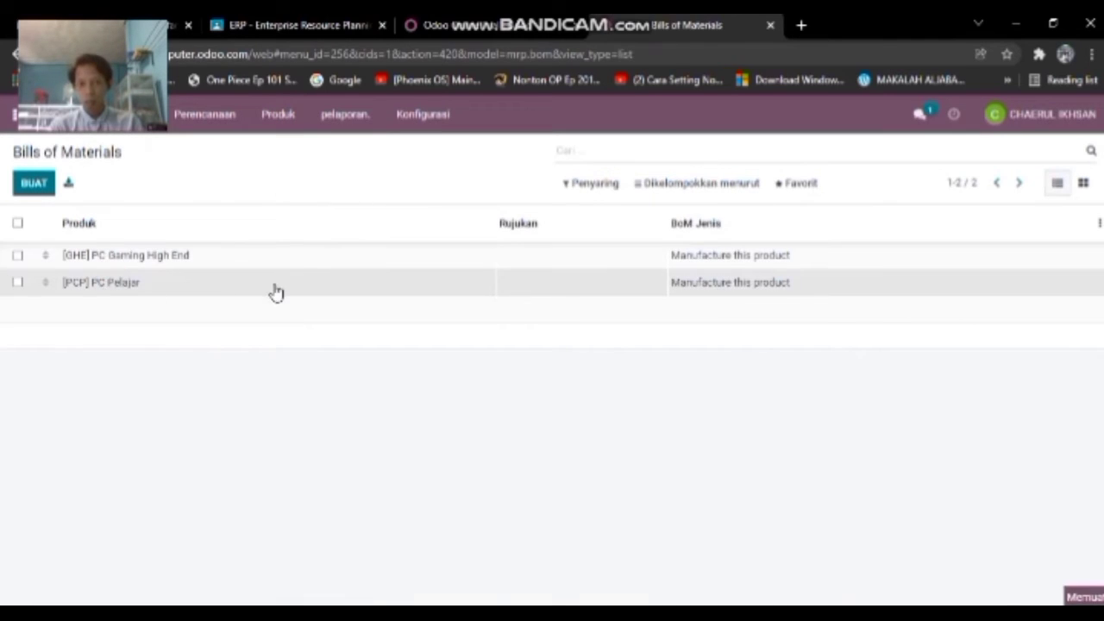
left_click(276, 290)
scroll(329, 302, "down", 2)
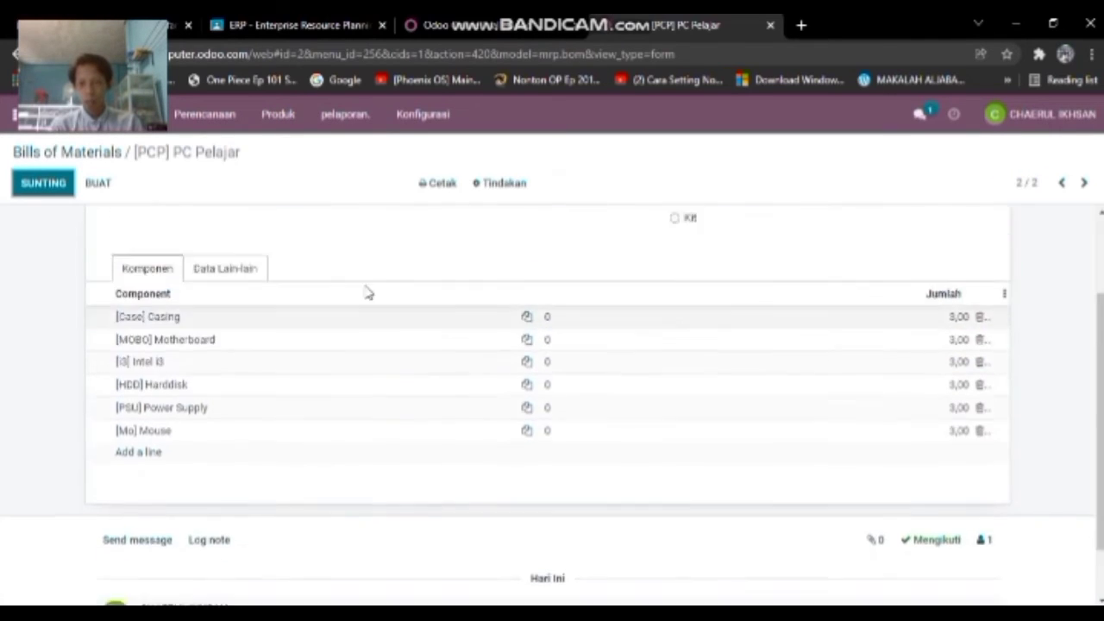
scroll(391, 288, "up", 2)
scroll(391, 290, "down", 3)
scroll(390, 290, "up", 2)
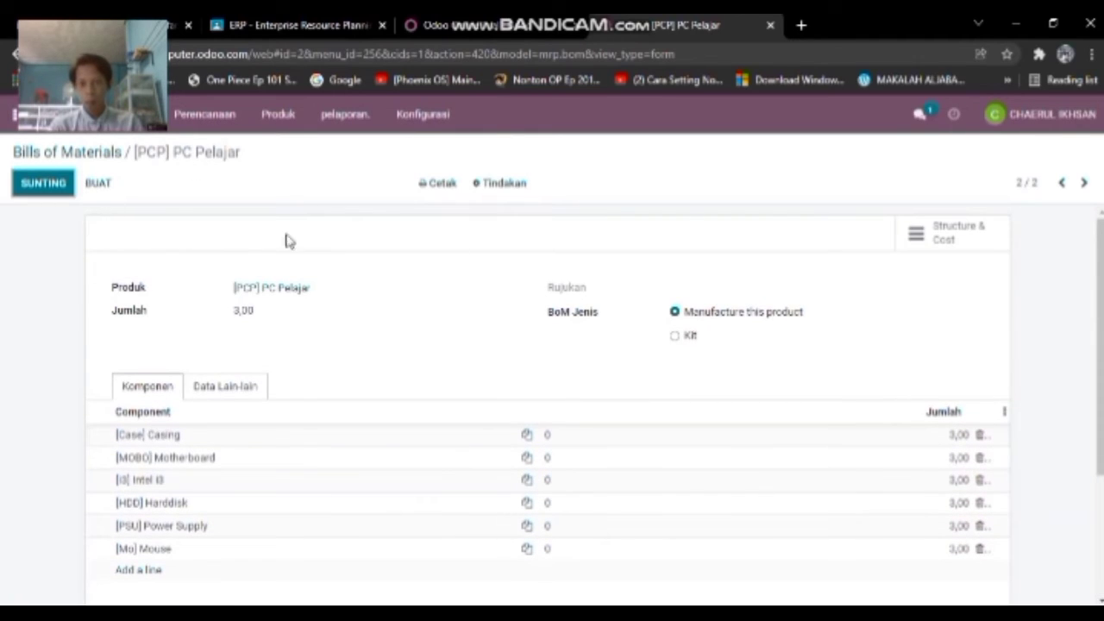
left_click(921, 238)
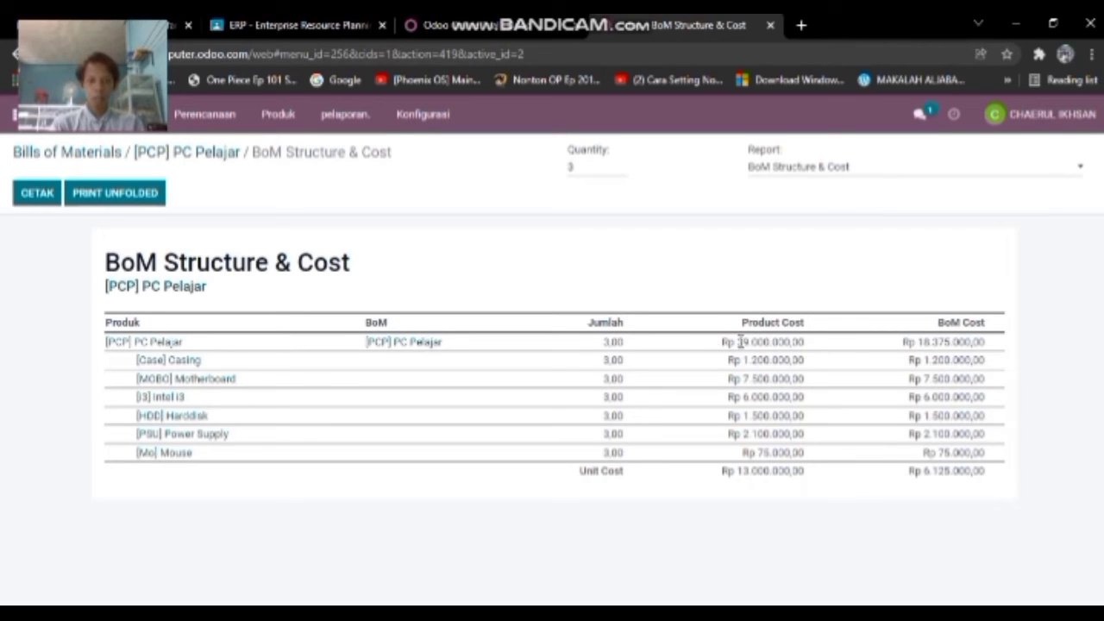
- Check PC Pelajar's product cost and unit cost in the Structure & Cost report, then open Produk > Produk
left_click_drag(737, 341, 813, 344)
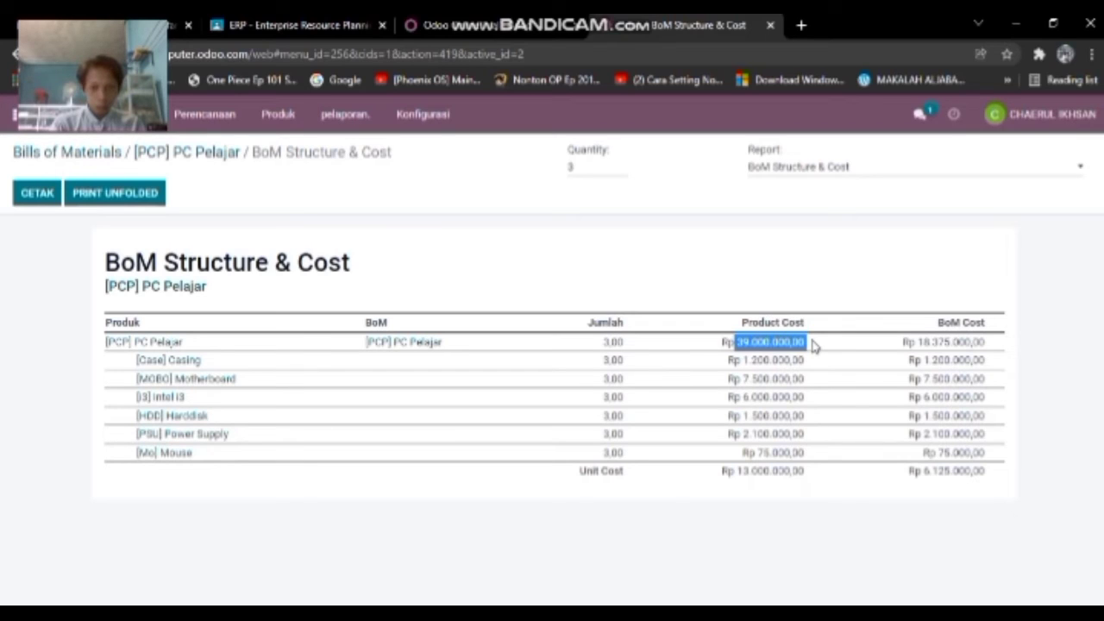
left_click(833, 506)
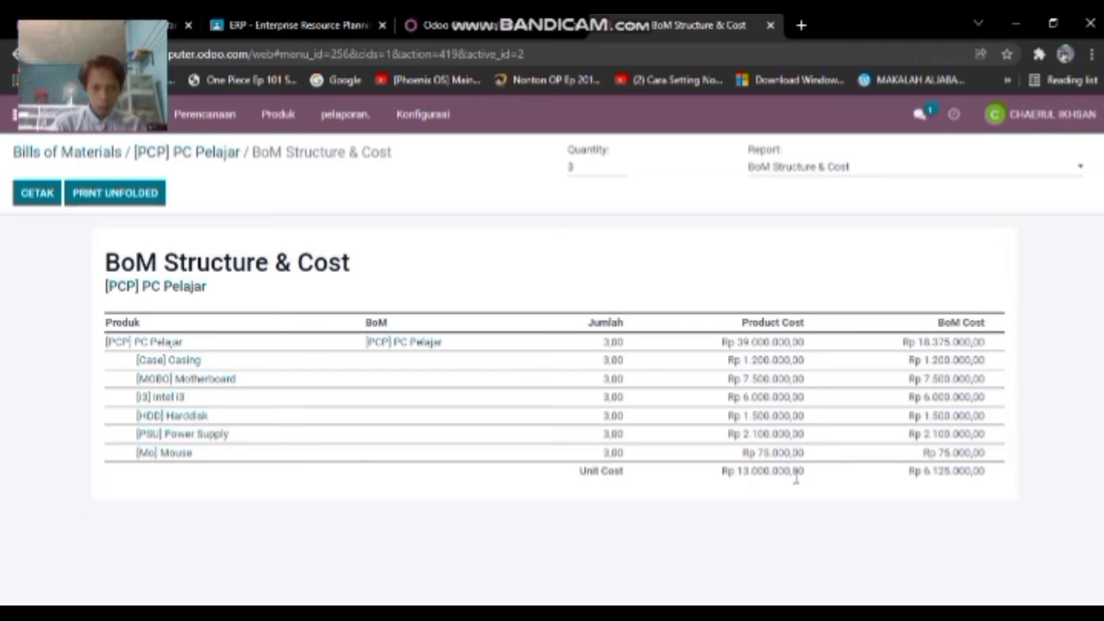
left_click_drag(809, 472, 743, 472)
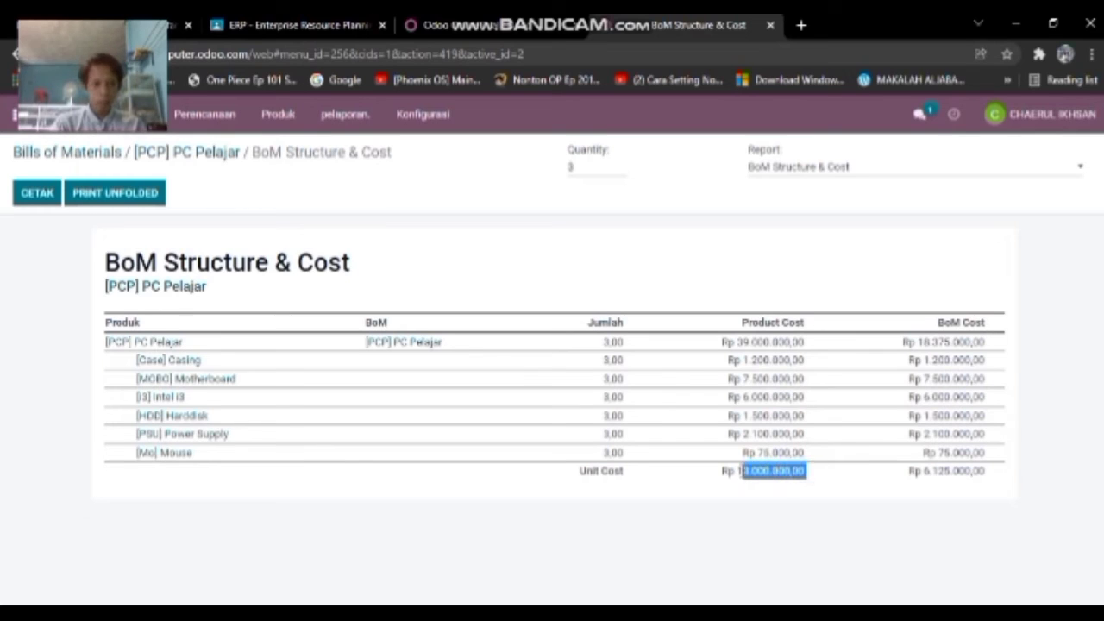
left_click(768, 536)
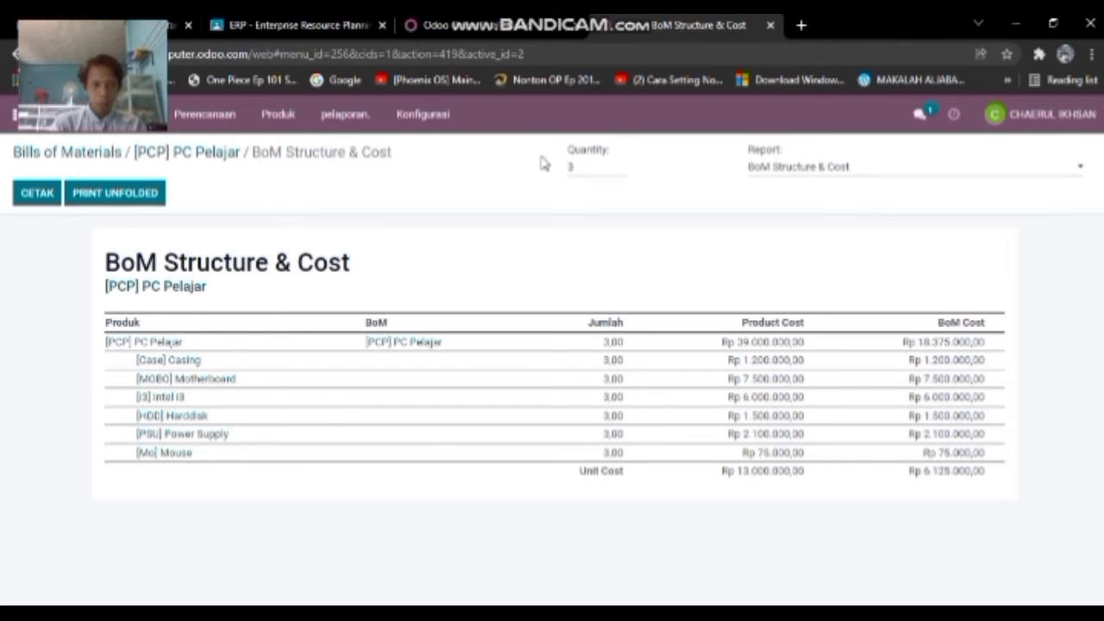
left_click(296, 113)
left_click(298, 147)
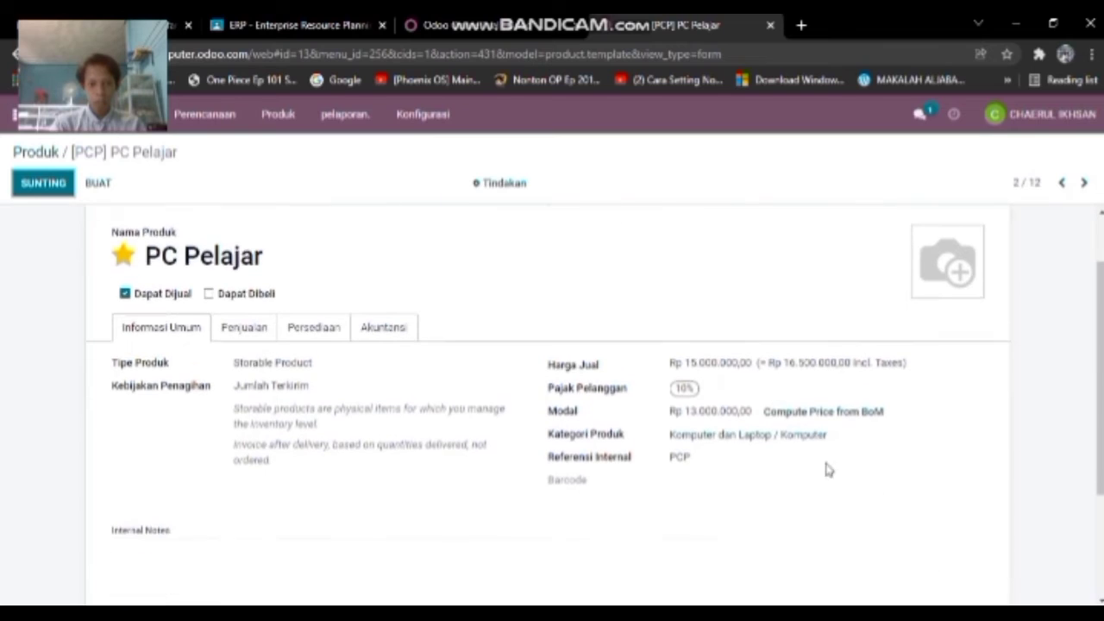
- Recompute PC Pelajar's cost from its BoM to Rp 6.125.000,00
left_click(45, 183)
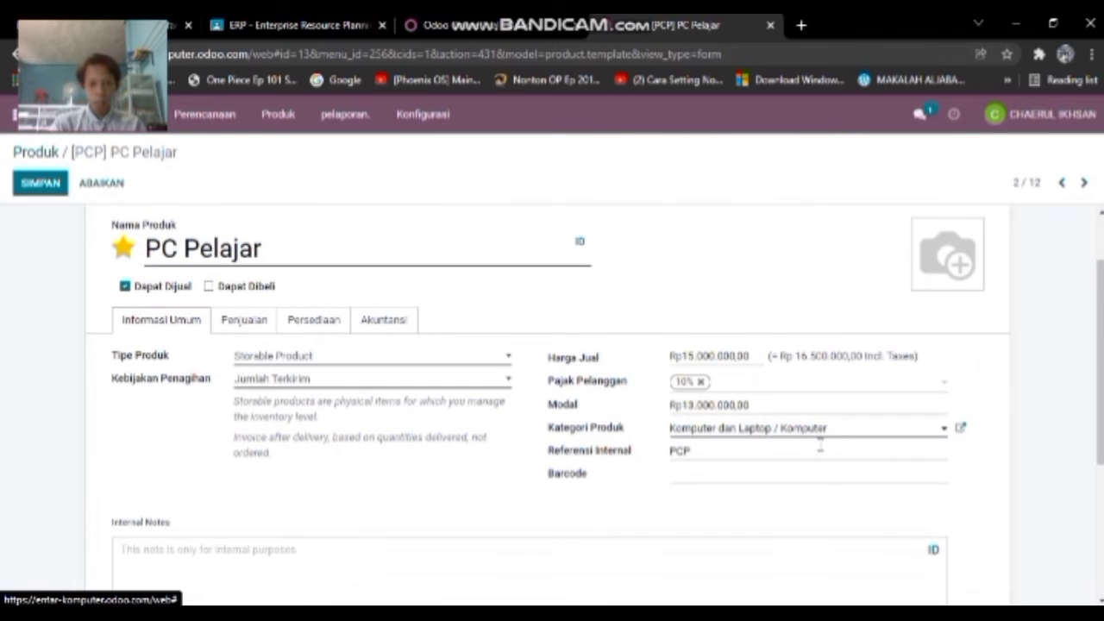
left_click(84, 183)
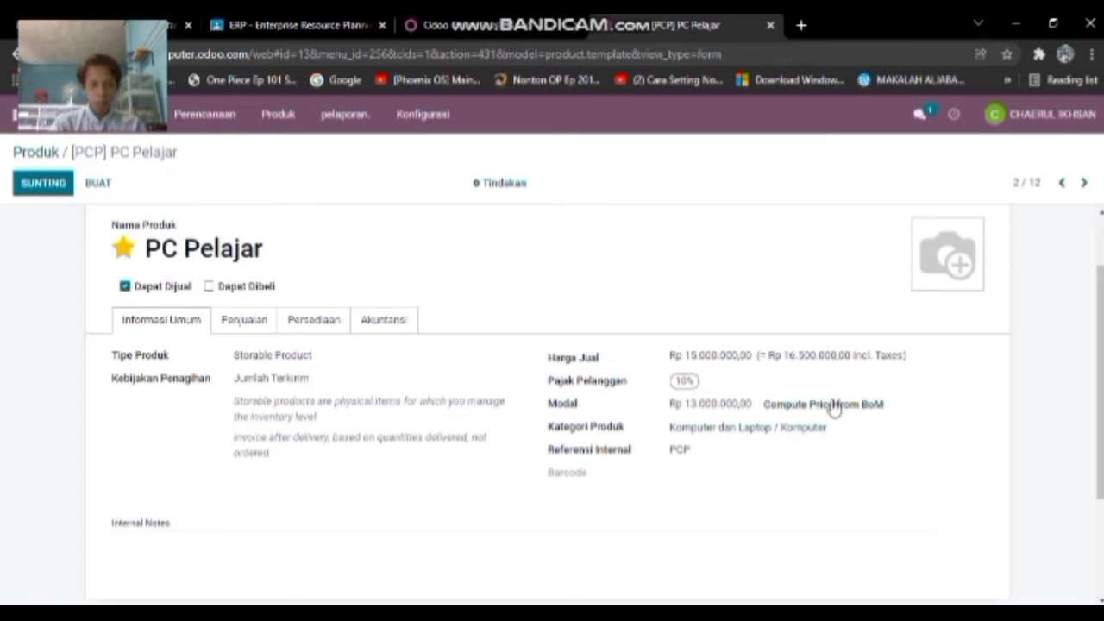
left_click(841, 405)
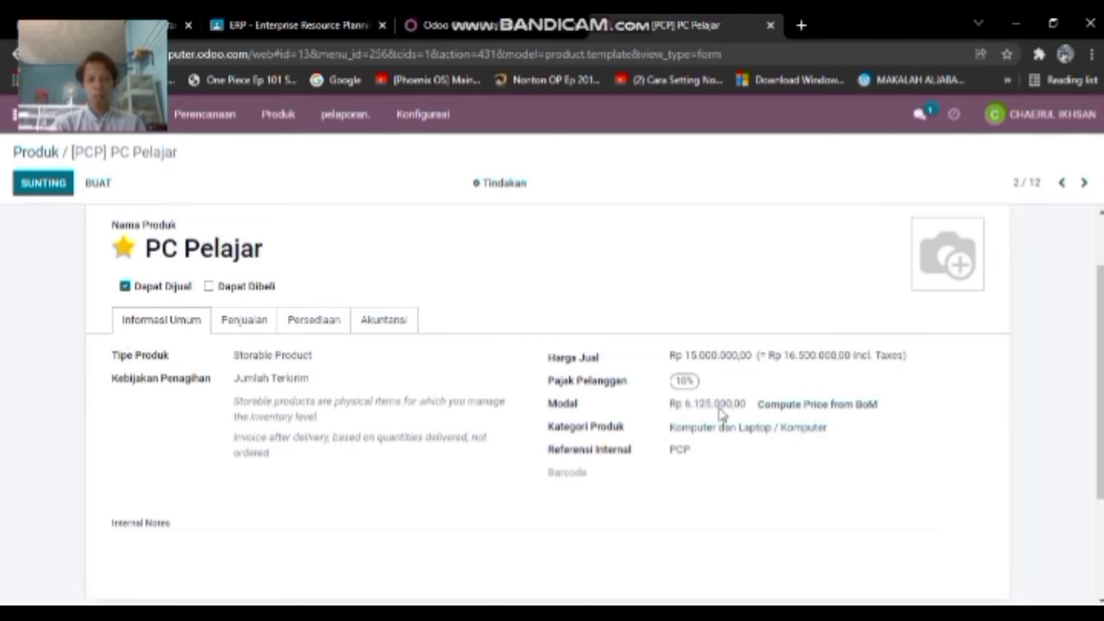
- Change PC Pelajar's sale price to Rp 8.000.000,00 and save the product
double_click(733, 363)
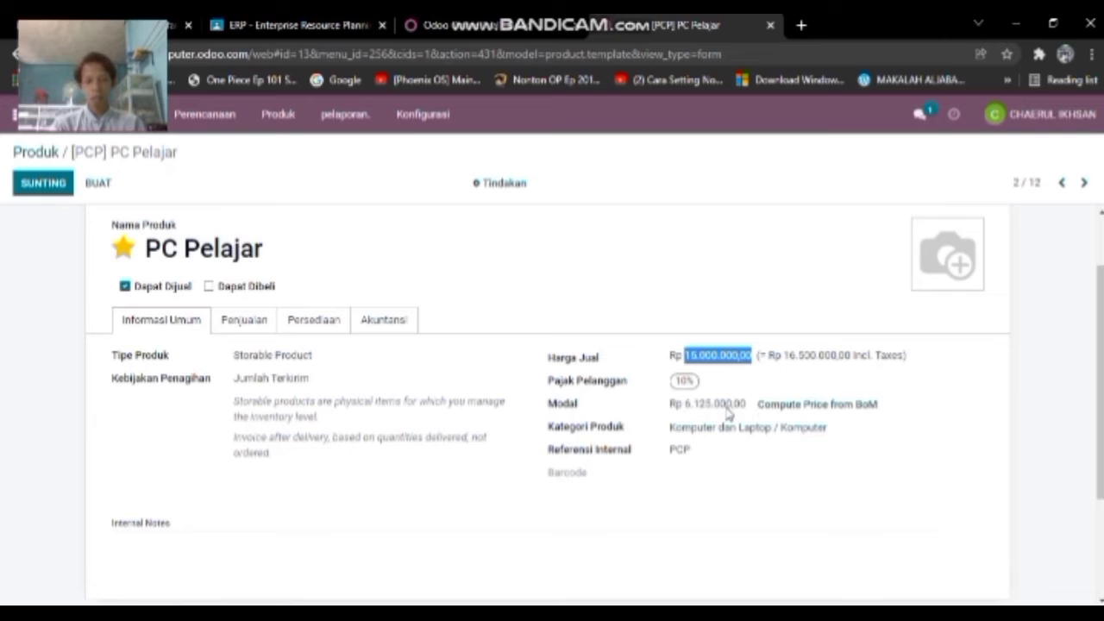
left_click(39, 188)
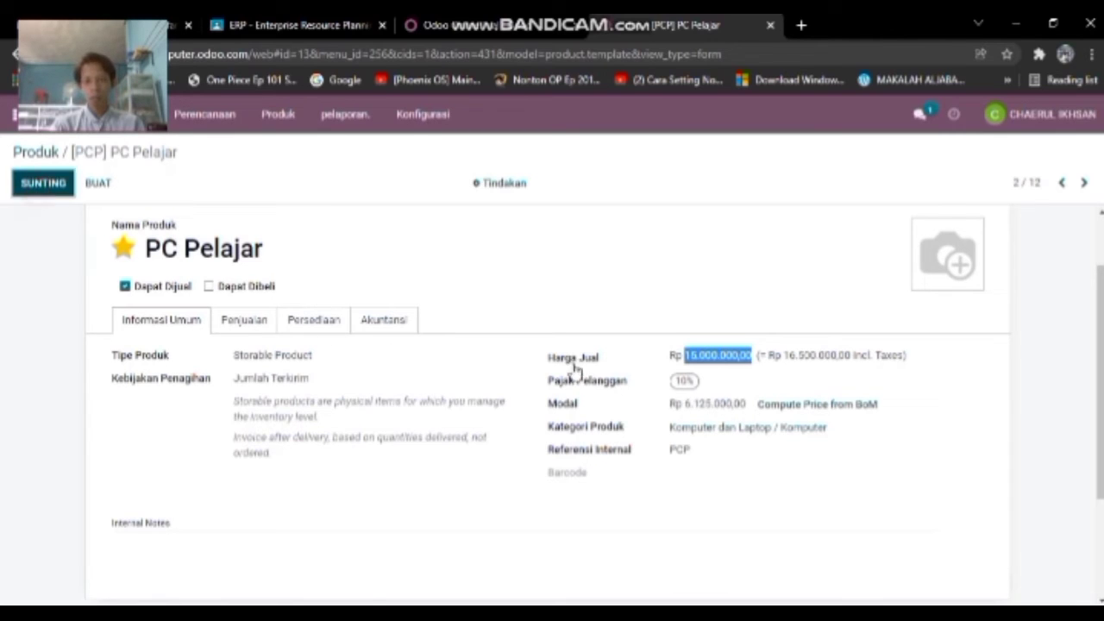
left_click(691, 355)
key("BackSpace")
key("BackSpace")
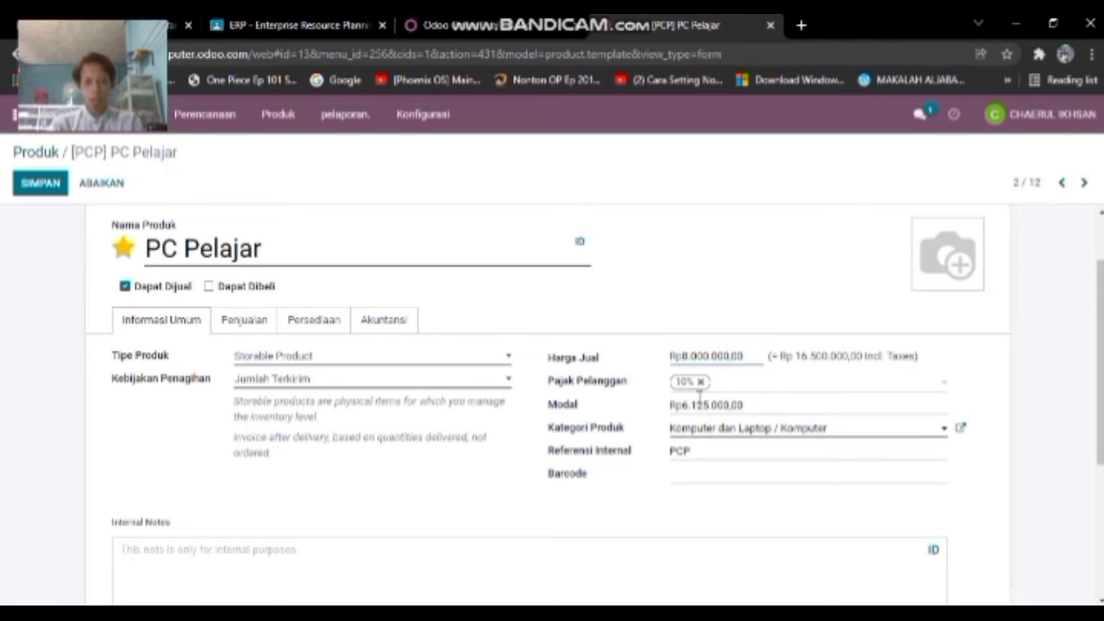
type("8")
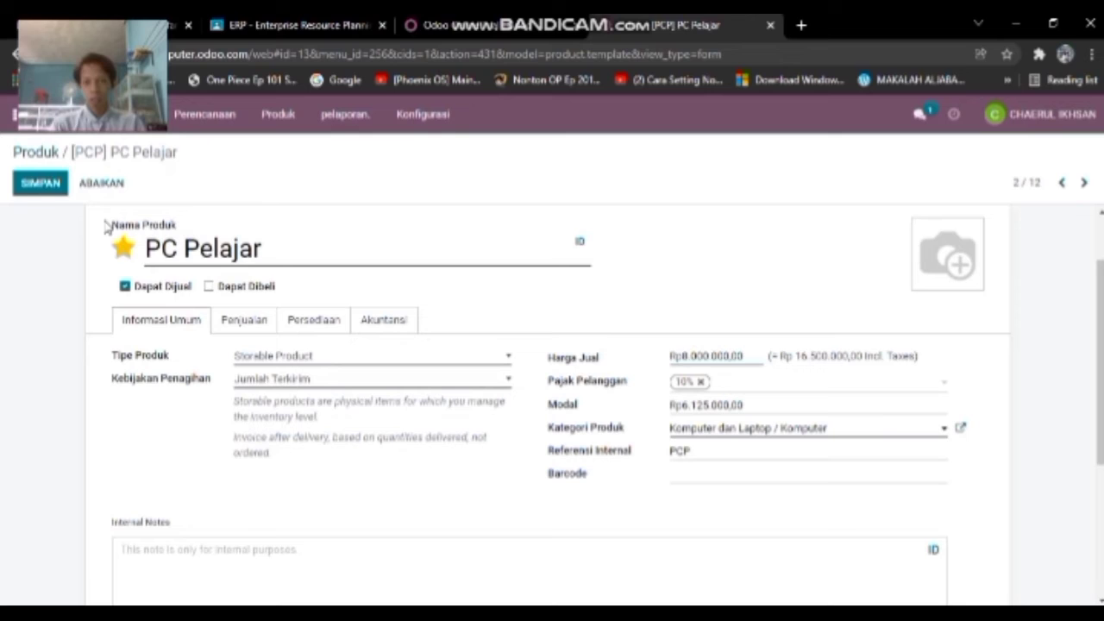
left_click(38, 183)
left_click(270, 126)
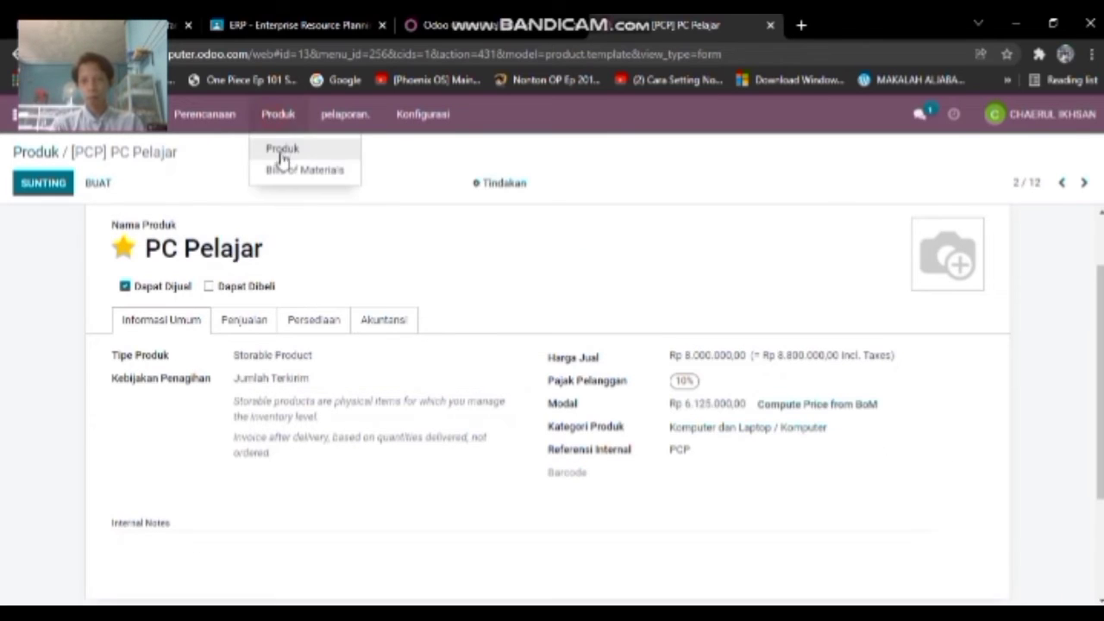
- Open the [PCP] PC Pelajar bill of materials and its Structure & Cost report, showing Rp 18.375.000,00
left_click(281, 169)
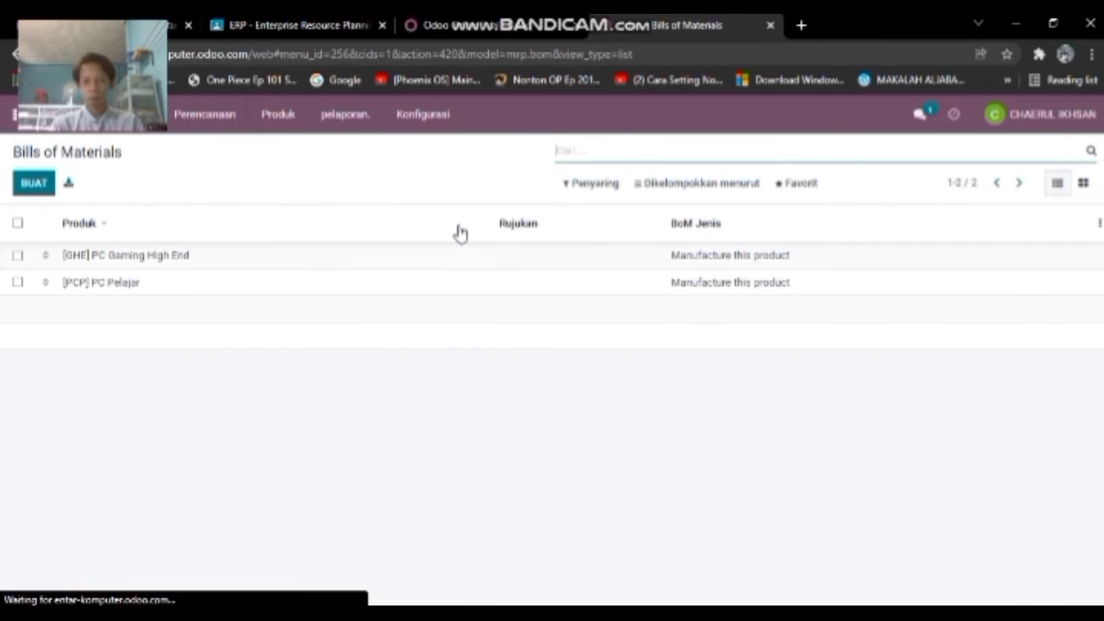
left_click(335, 282)
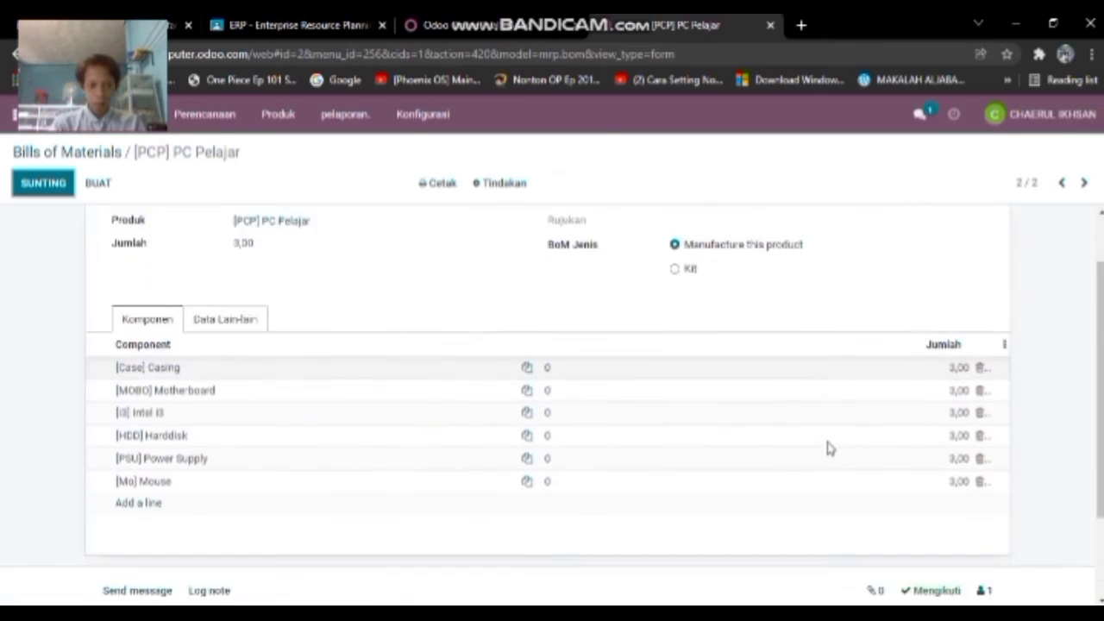
scroll(768, 423, "down", 2)
scroll(572, 410, "down", 2)
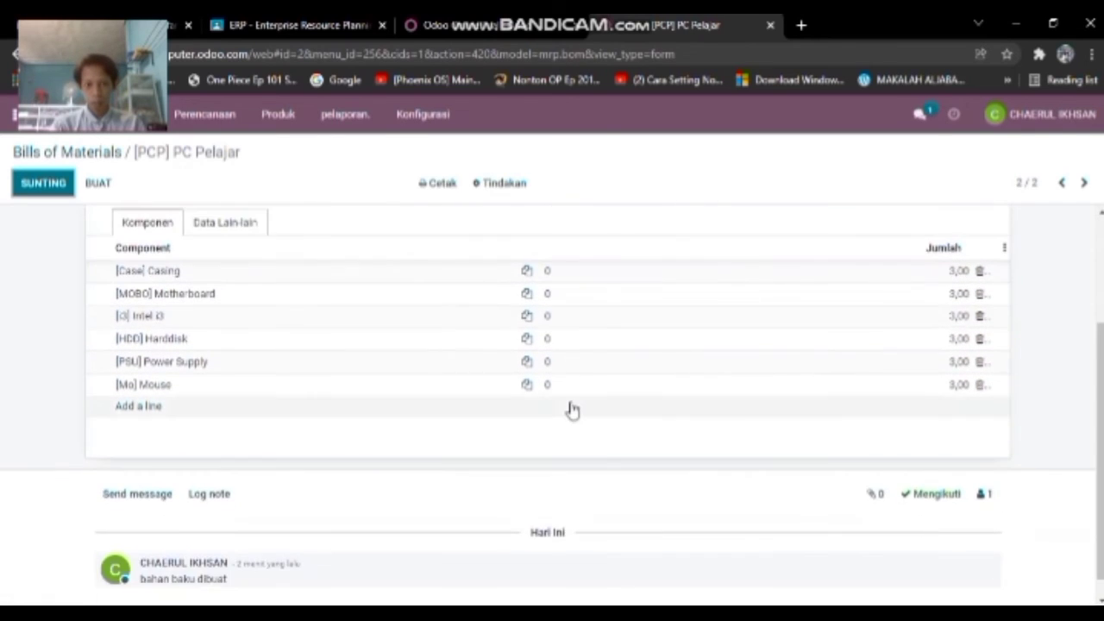
scroll(572, 410, "up", 4)
scroll(693, 337, "down", 3)
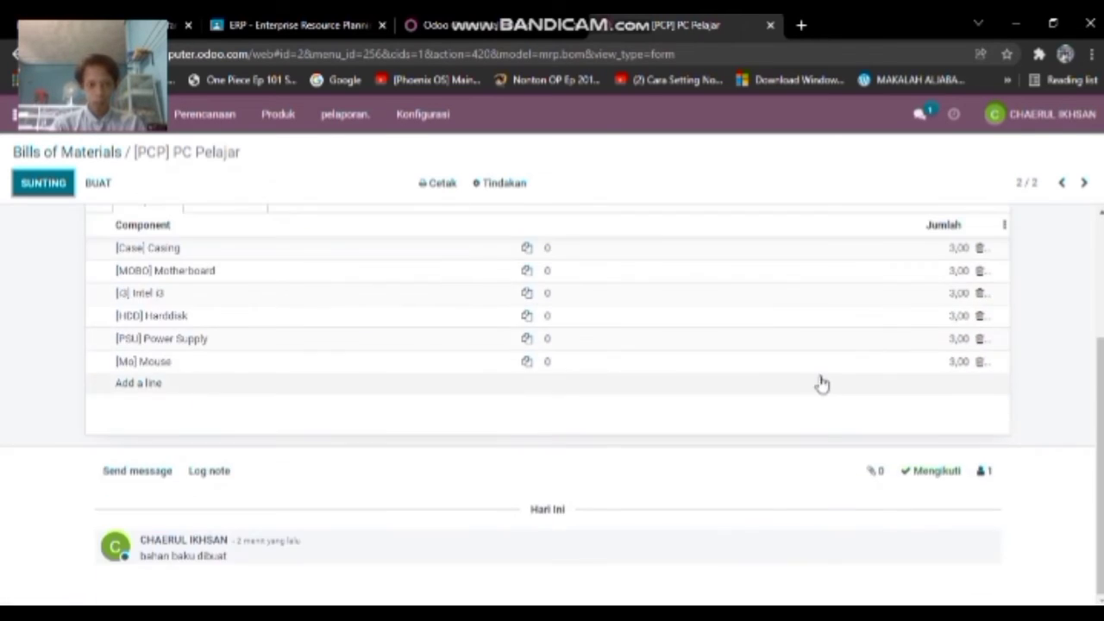
scroll(820, 382, "up", 3)
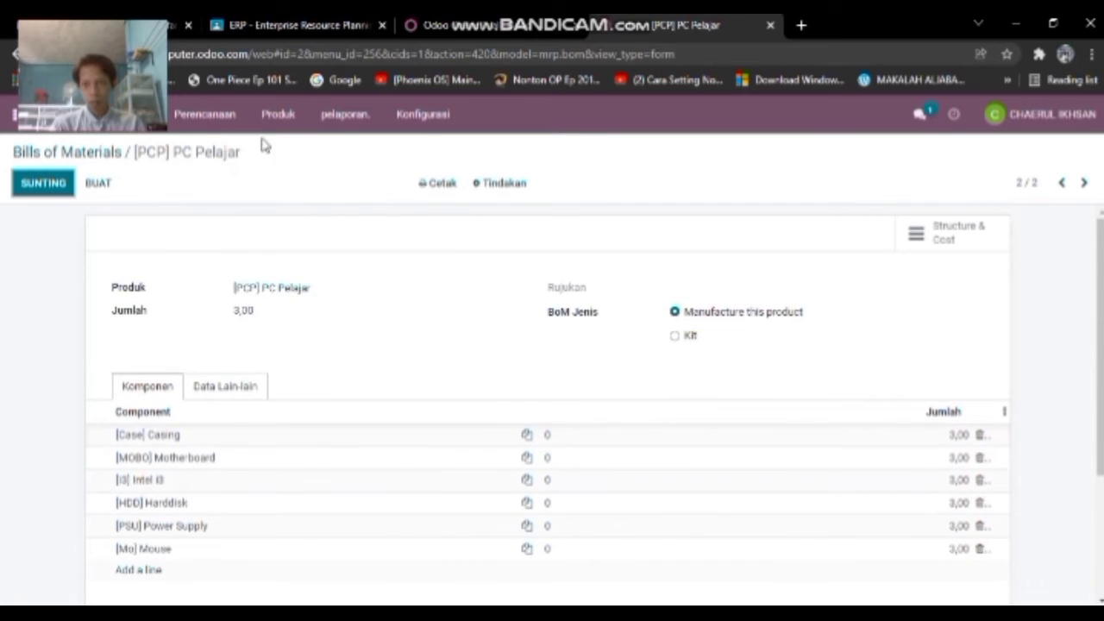
left_click(278, 114)
left_click(305, 167)
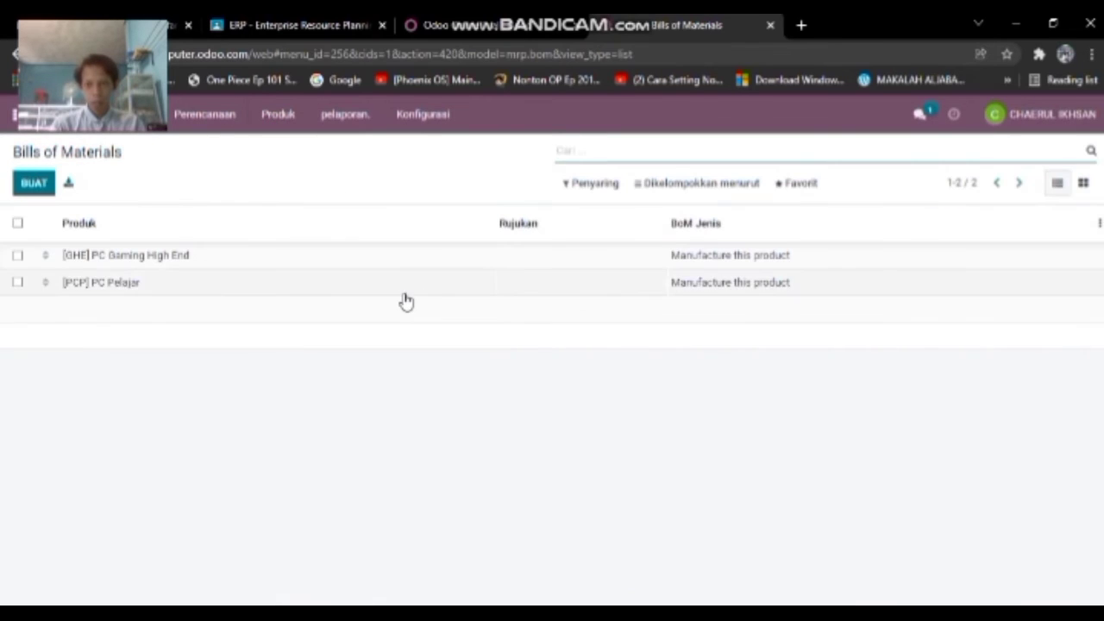
left_click(404, 291)
scroll(653, 380, "down", 2)
scroll(653, 377, "up", 2)
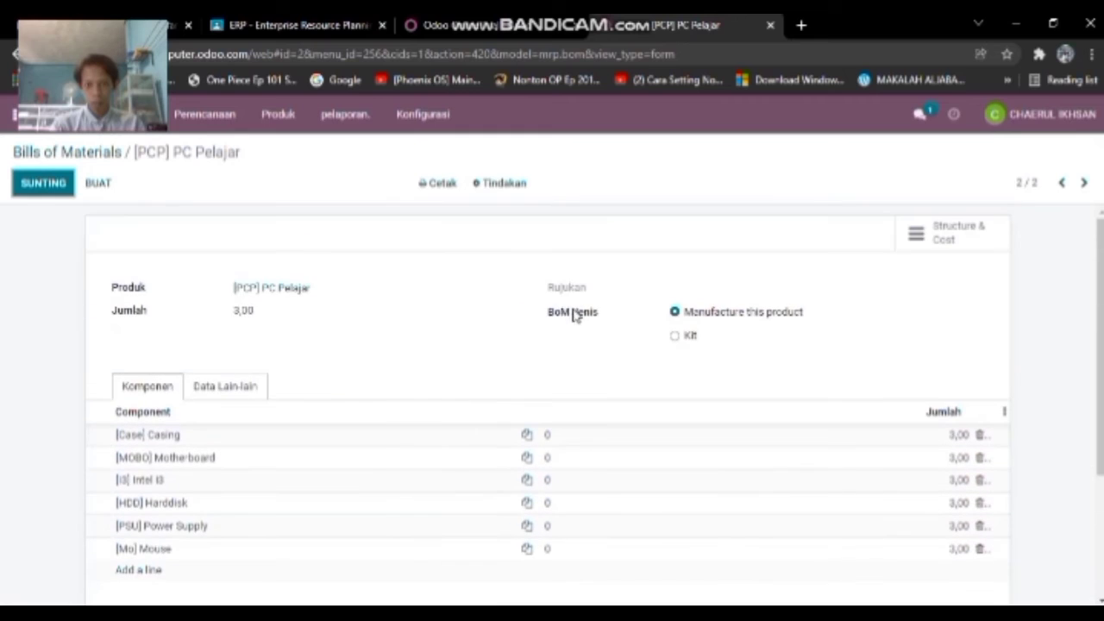
left_click(941, 234)
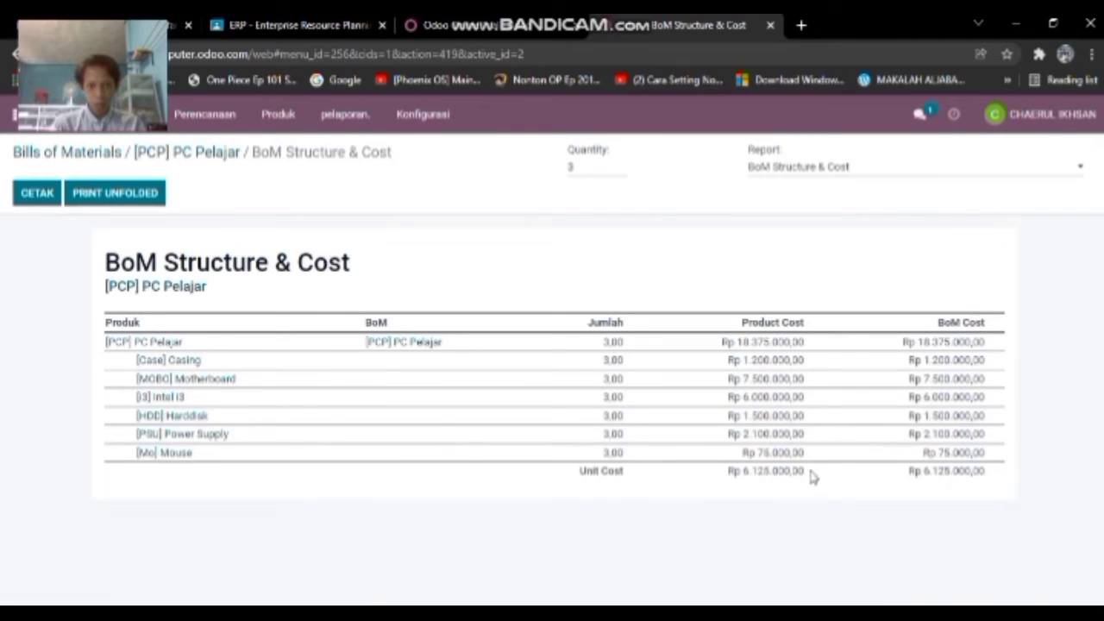
- Inspect the unit cost 6.125.000,00 and product cost 18.375.000,00 in the cost report
left_click_drag(812, 476, 707, 474)
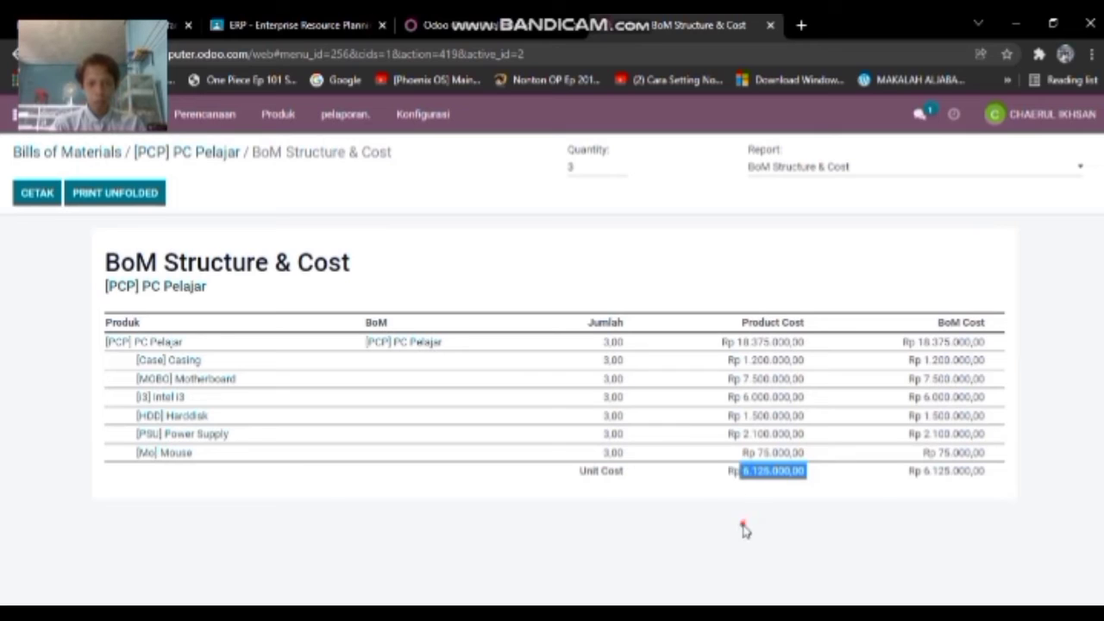
left_click(743, 528)
left_click_drag(797, 470, 740, 473)
left_click_drag(807, 342, 734, 342)
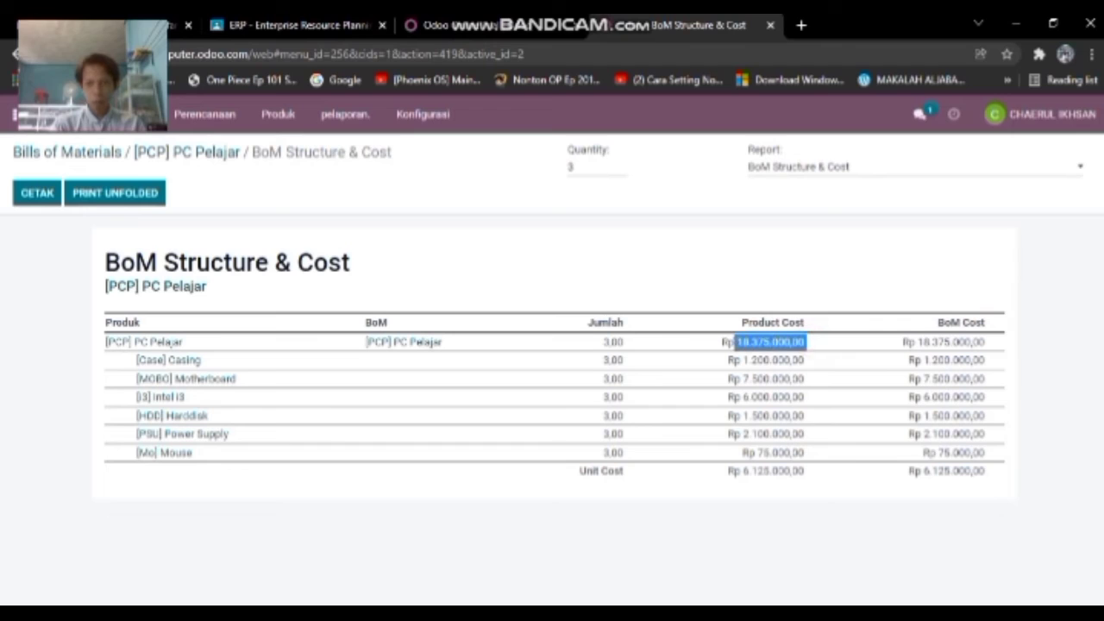
left_click(830, 539)
- Copy the PC Pelajar BoM cost value 18.375.000,00
left_click_drag(987, 343, 909, 342)
left_click_drag(916, 358, 917, 342)
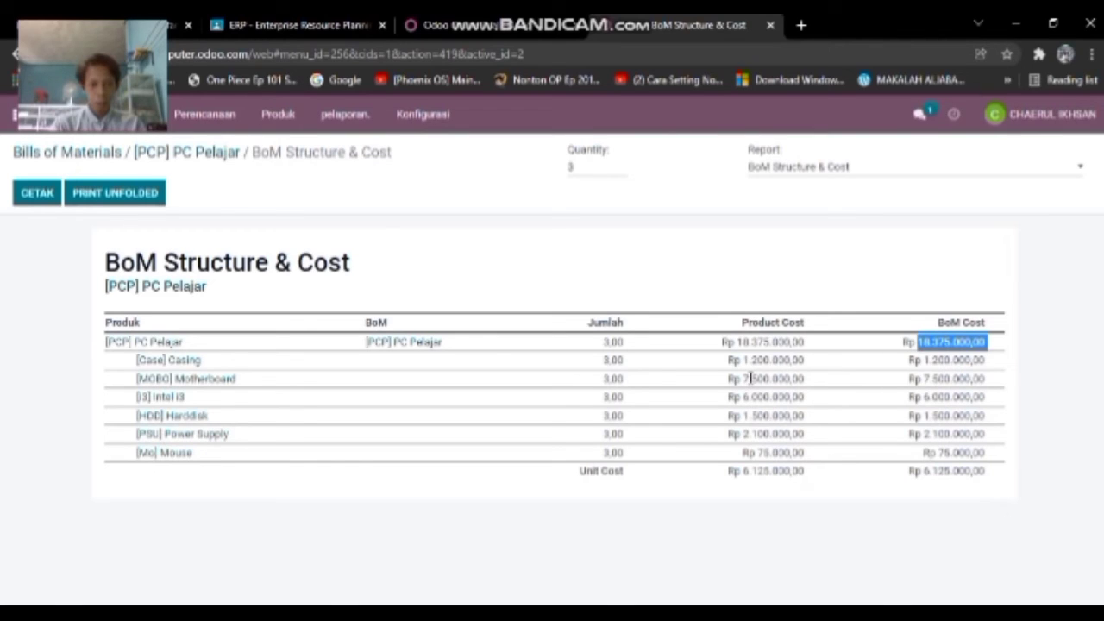
right_click(943, 342)
left_click(941, 357)
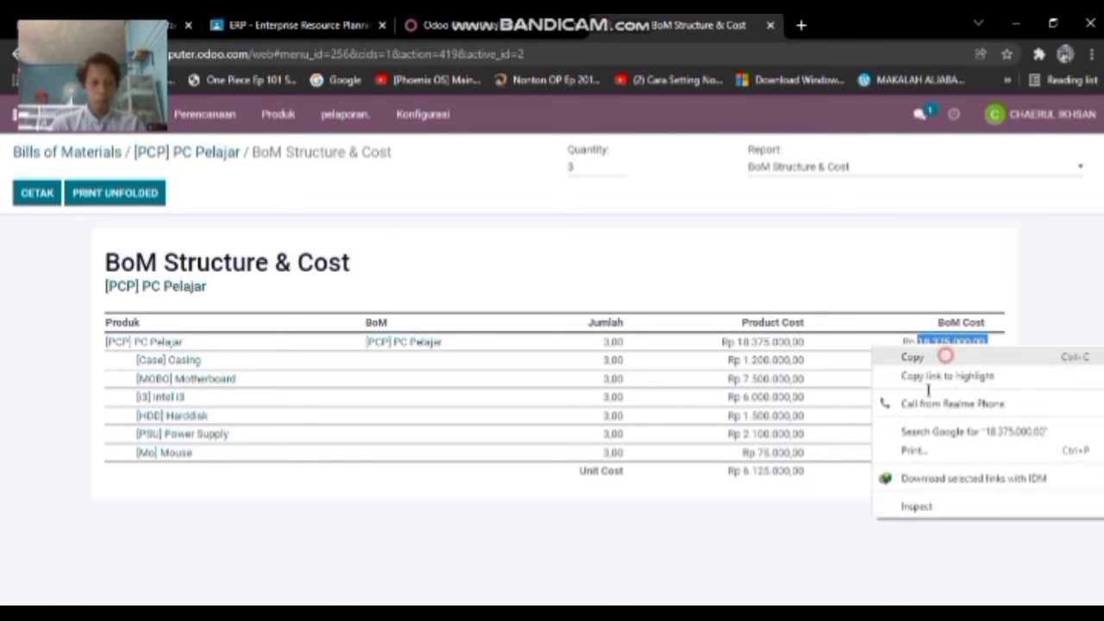
left_click(799, 576)
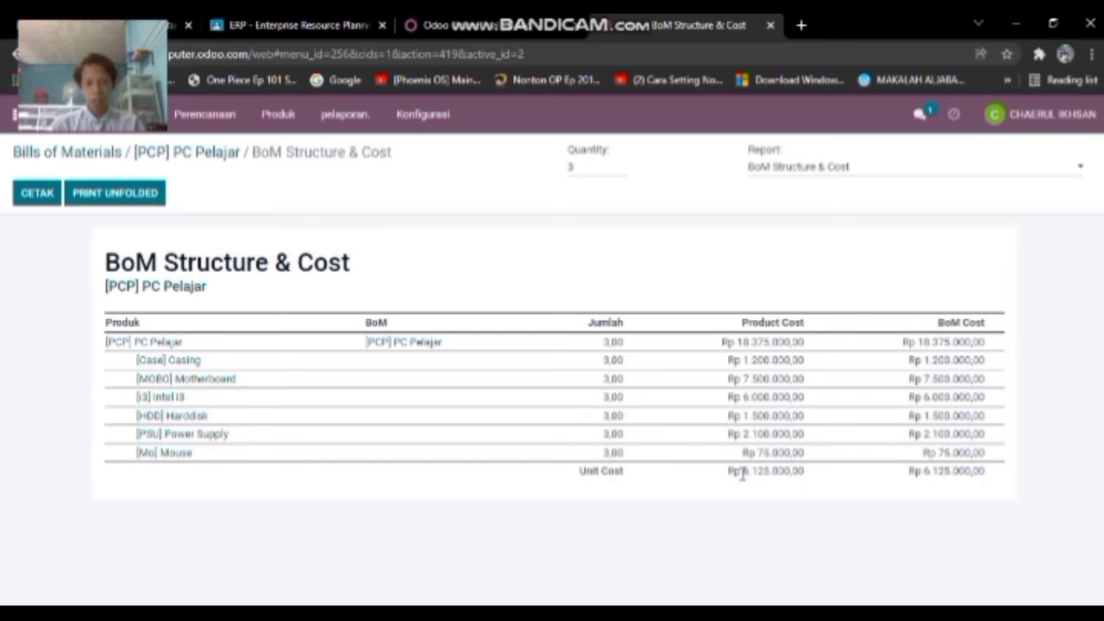
- Recheck the unit cost and BoM cost figures, then return to the main apps menu
left_click_drag(742, 471, 845, 492)
left_click(846, 488)
left_click_drag(921, 341, 991, 354)
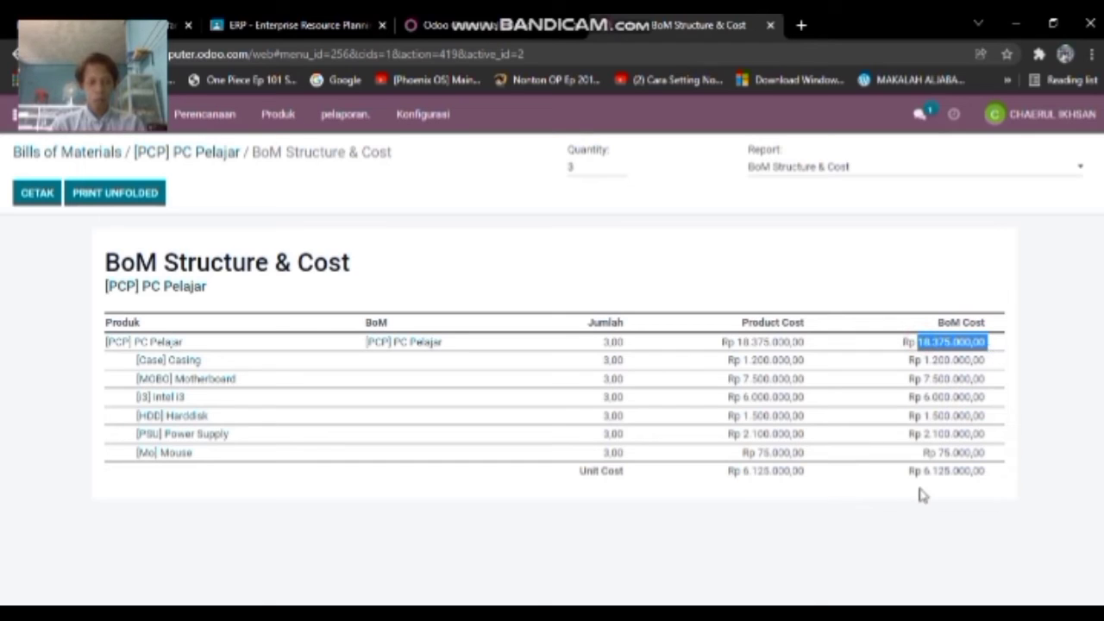
left_click(858, 526)
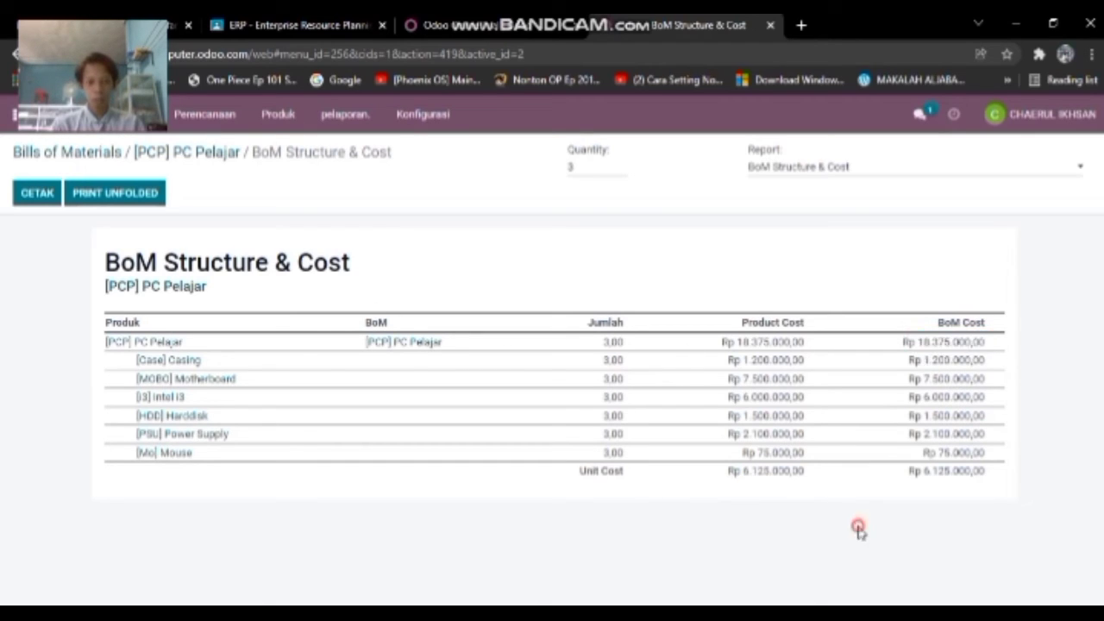
left_click_drag(746, 470, 821, 489)
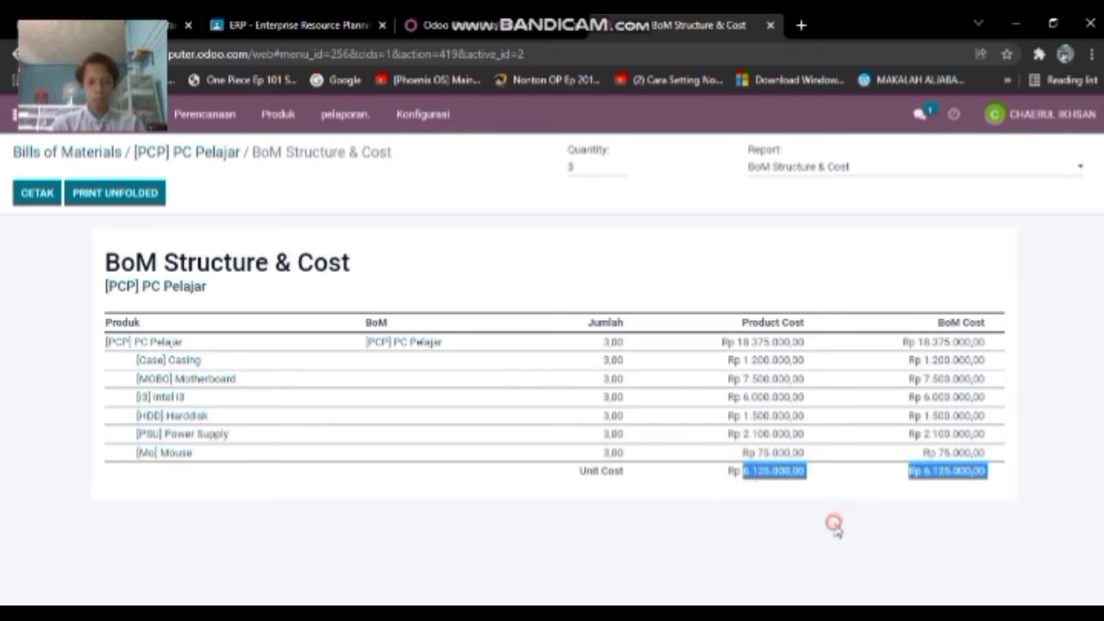
left_click(633, 512)
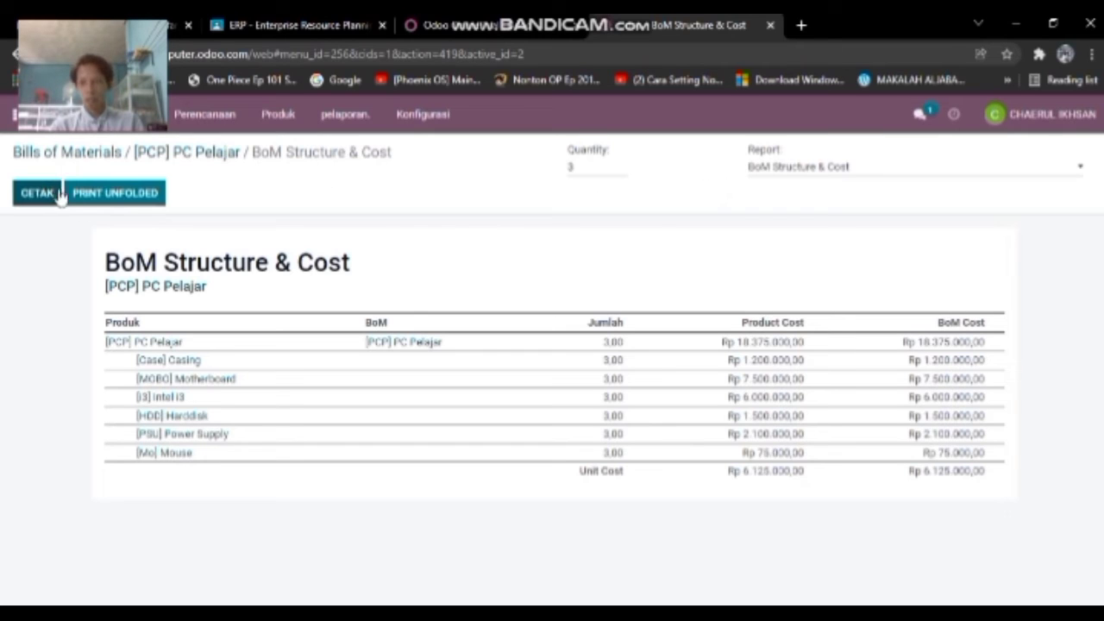
left_click(17, 114)
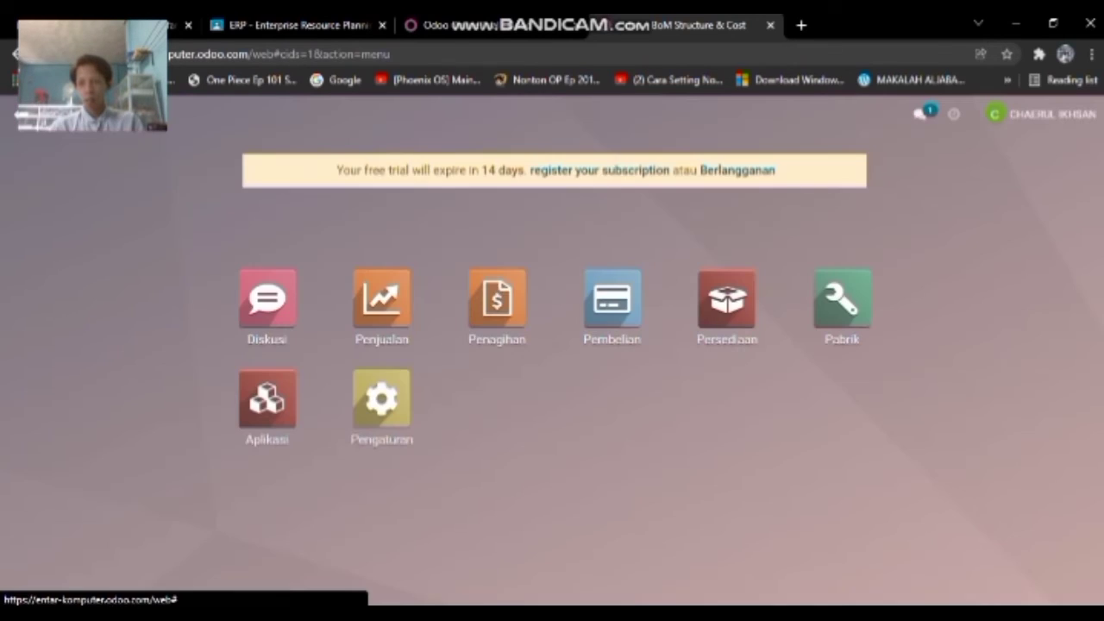
- Check the PC Pelajar product in Penjualan (cost Rp 6.125.000,00, 0 on hand), then open Persediaan
left_click(387, 300)
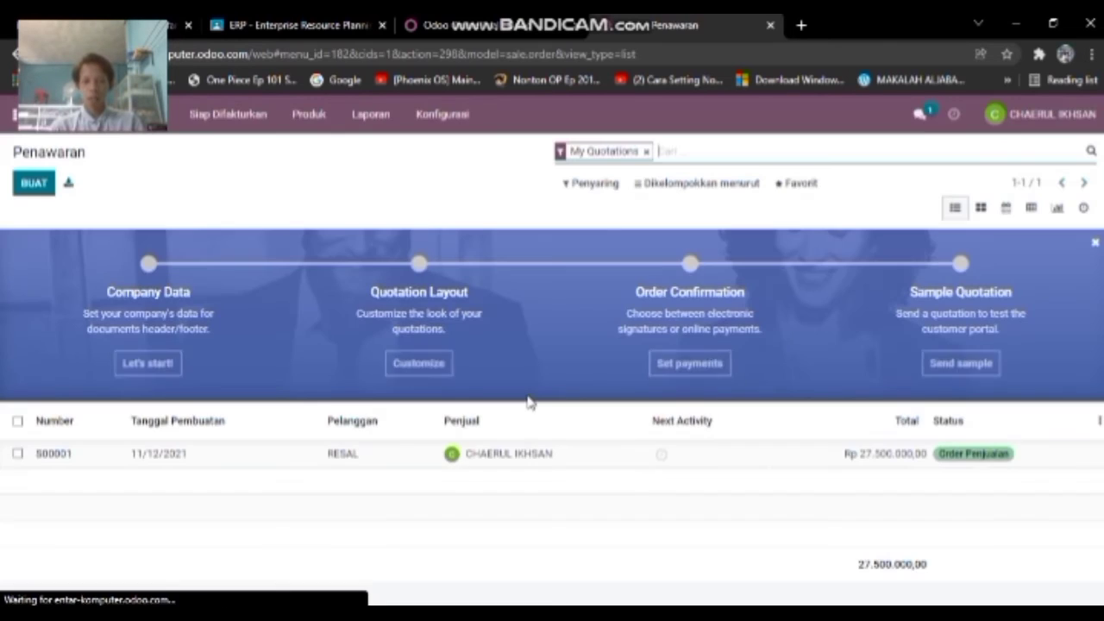
left_click(309, 115)
left_click(314, 149)
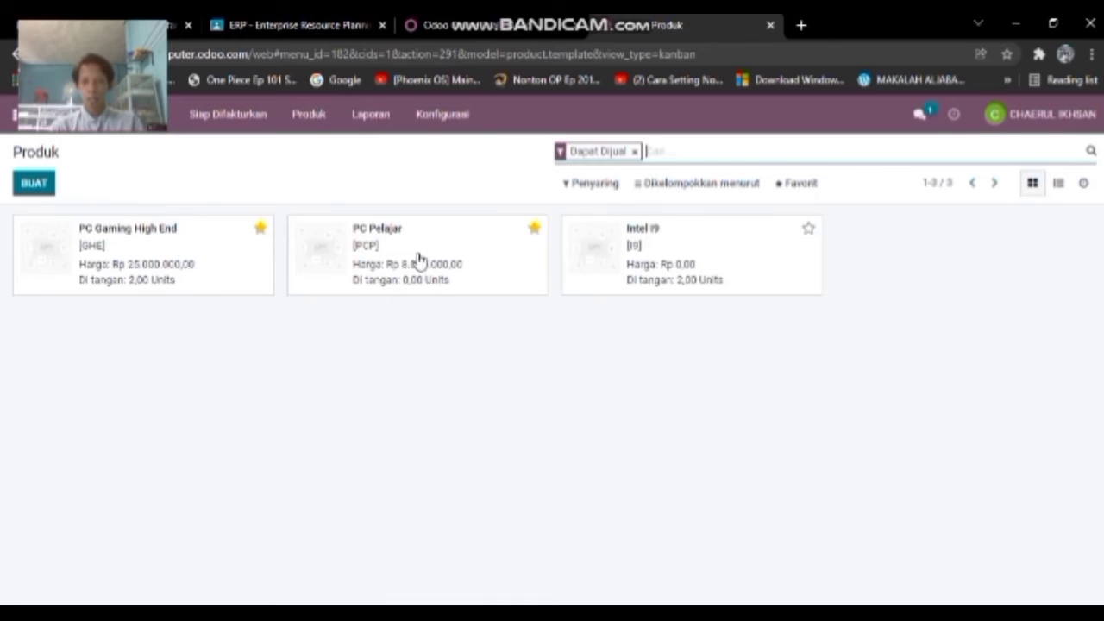
left_click(419, 262)
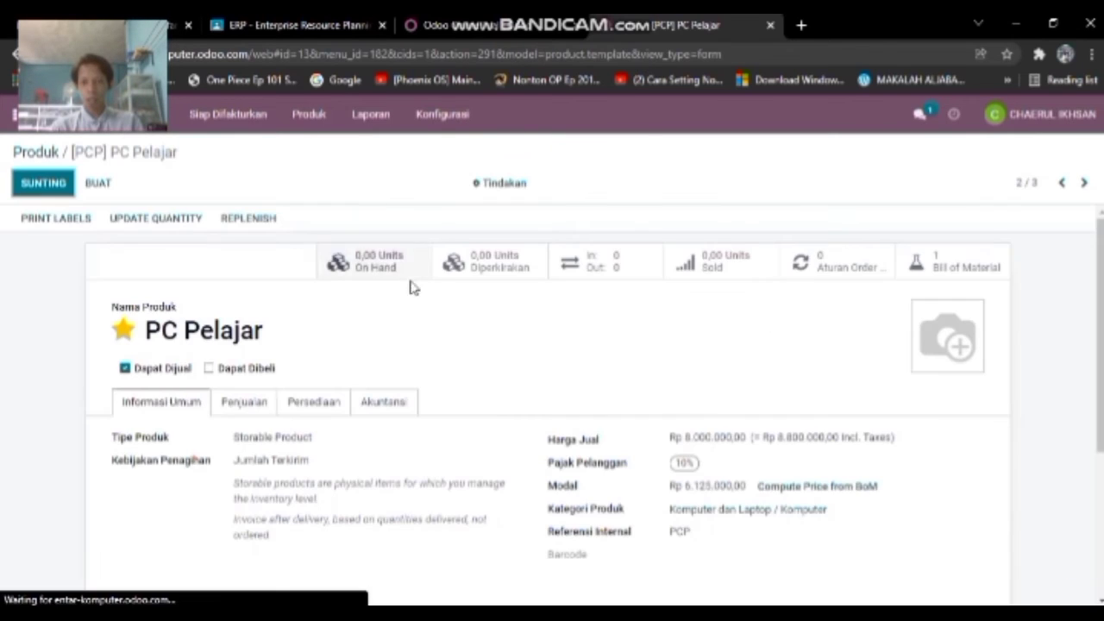
scroll(424, 367, "down", 2)
scroll(423, 372, "up", 2)
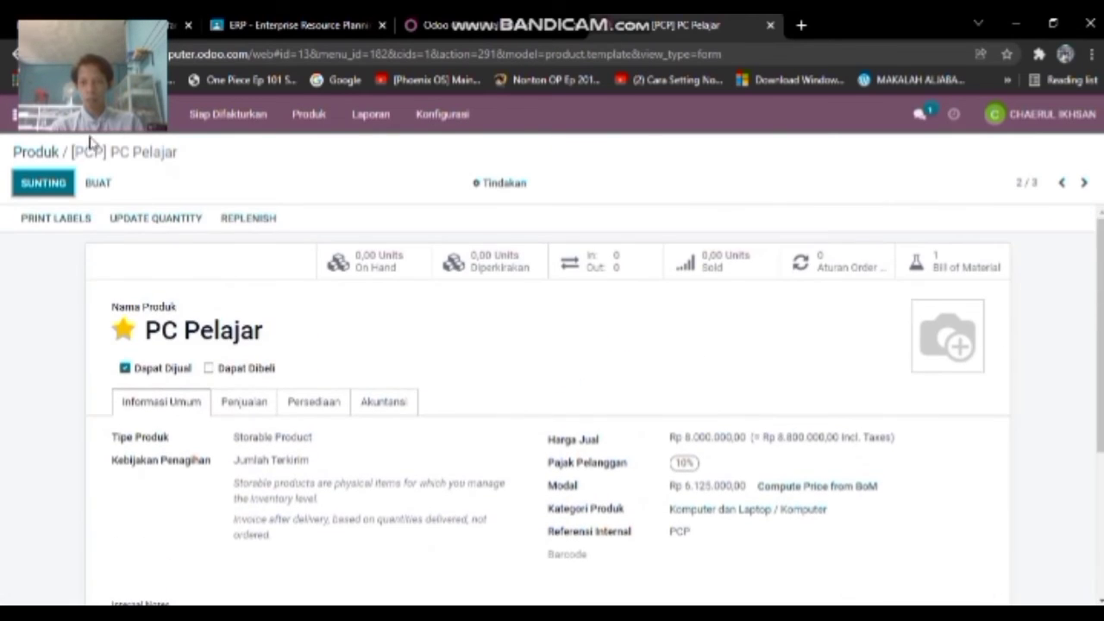
left_click(16, 114)
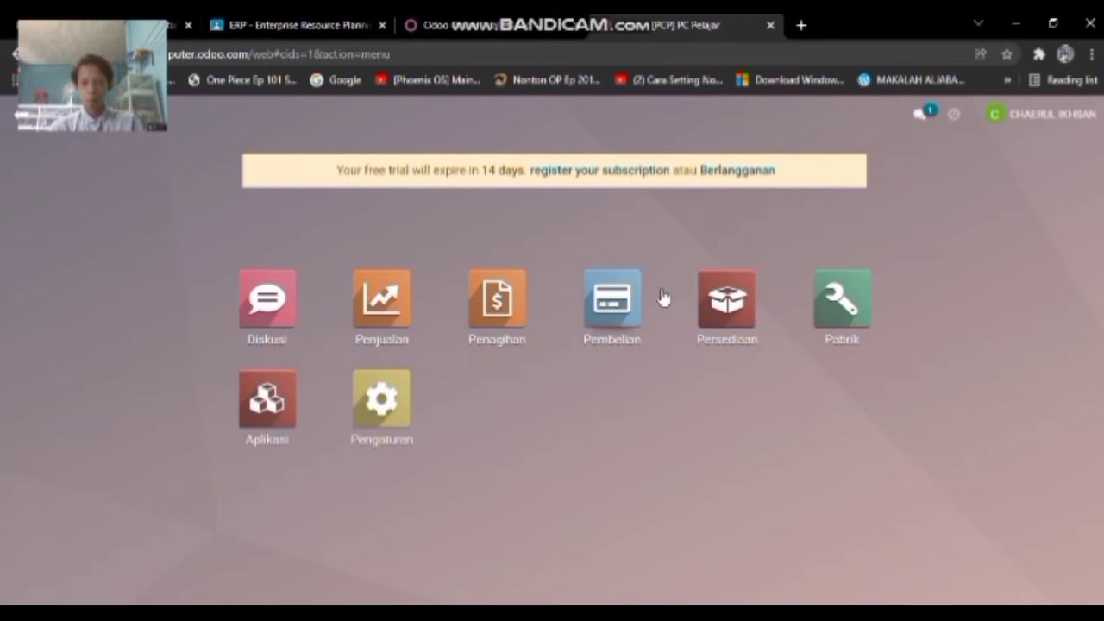
left_click(717, 304)
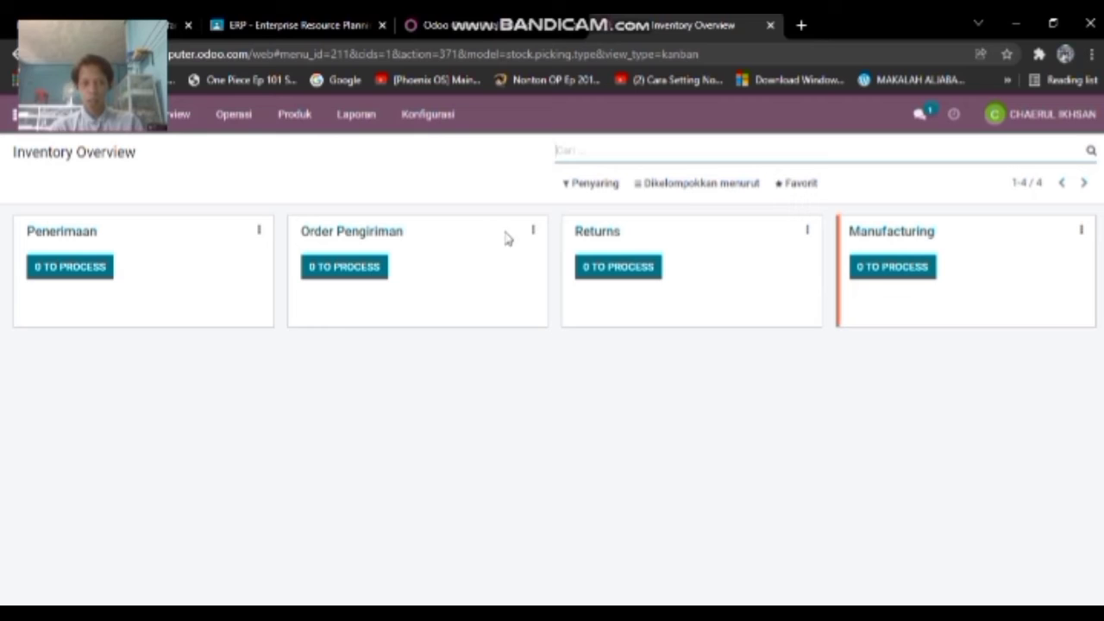
- Create and confirm manufacturing order WH/MO/00002 for 3 units of [PCP] PC Pelajar
left_click(884, 270)
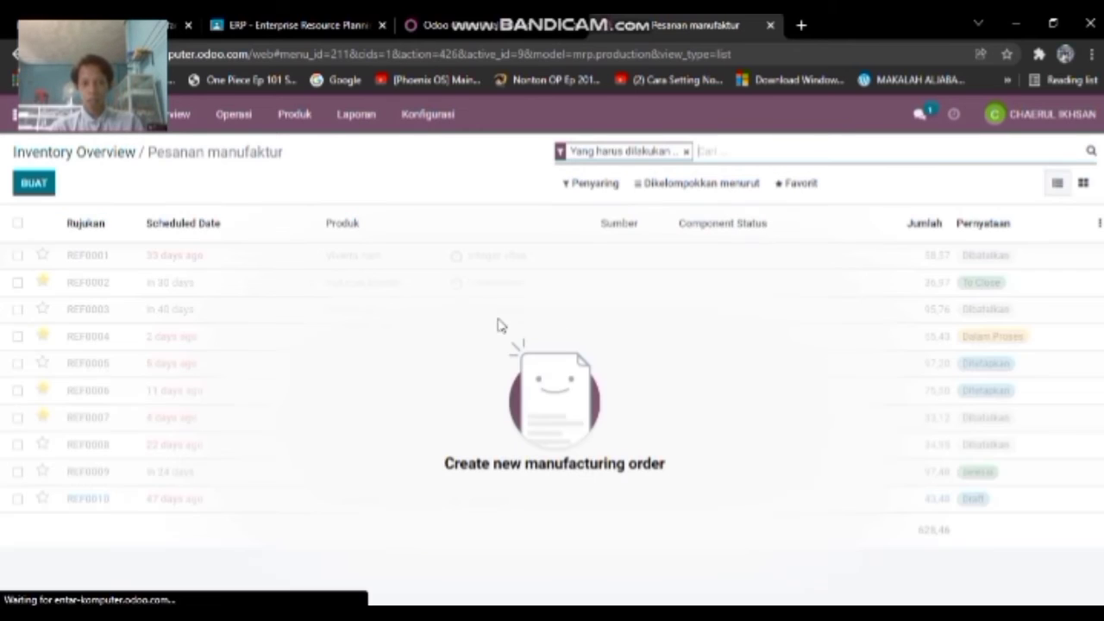
left_click(39, 187)
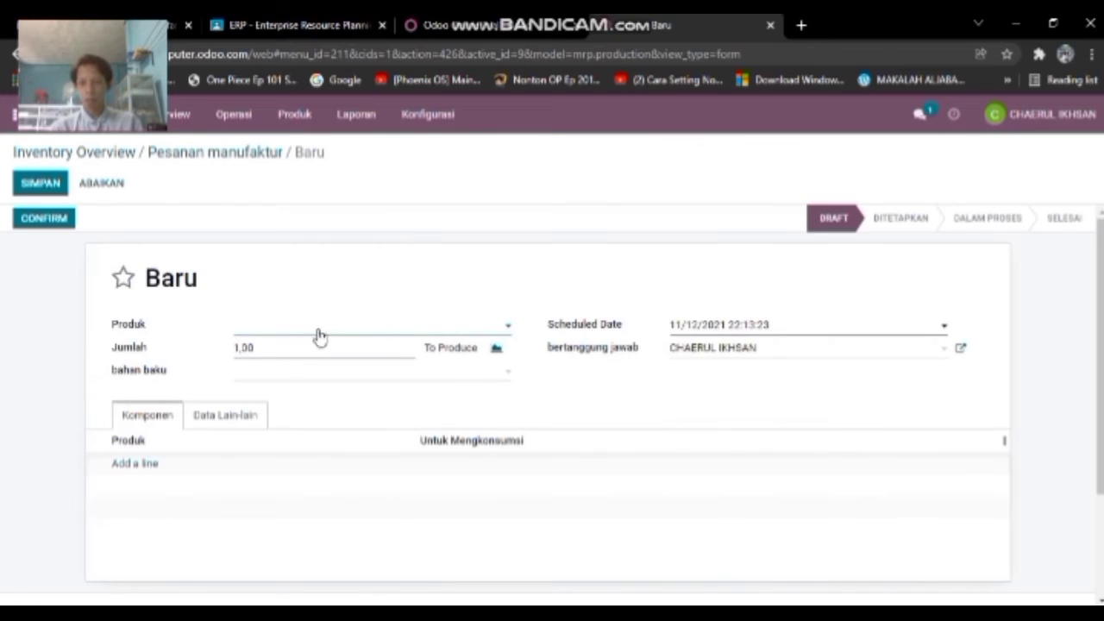
left_click(377, 333)
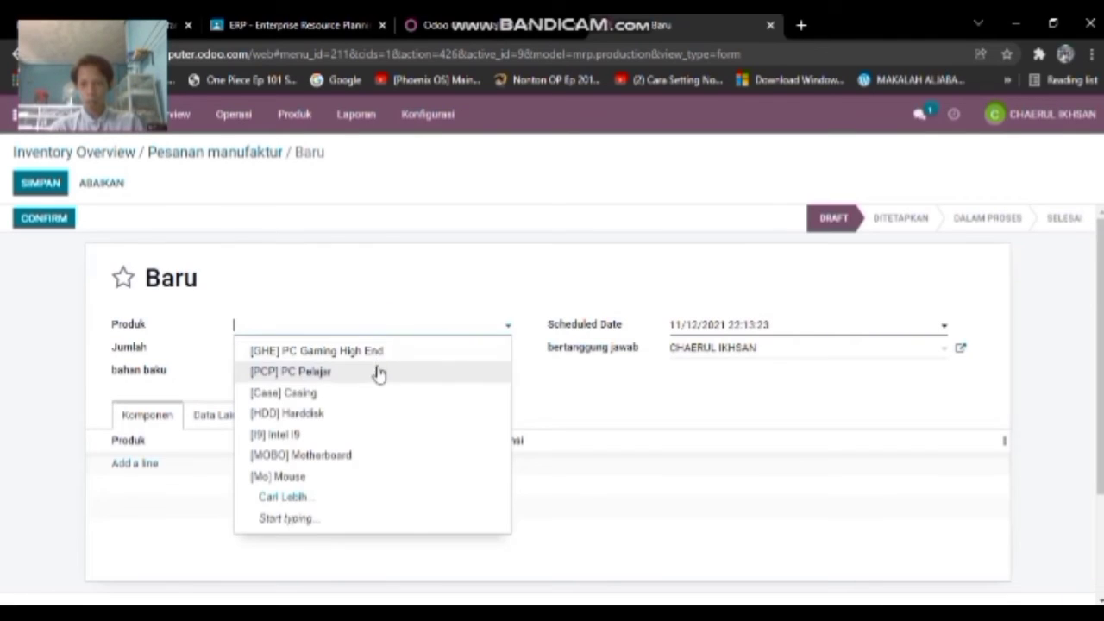
left_click(380, 372)
scroll(361, 401, "down", 1)
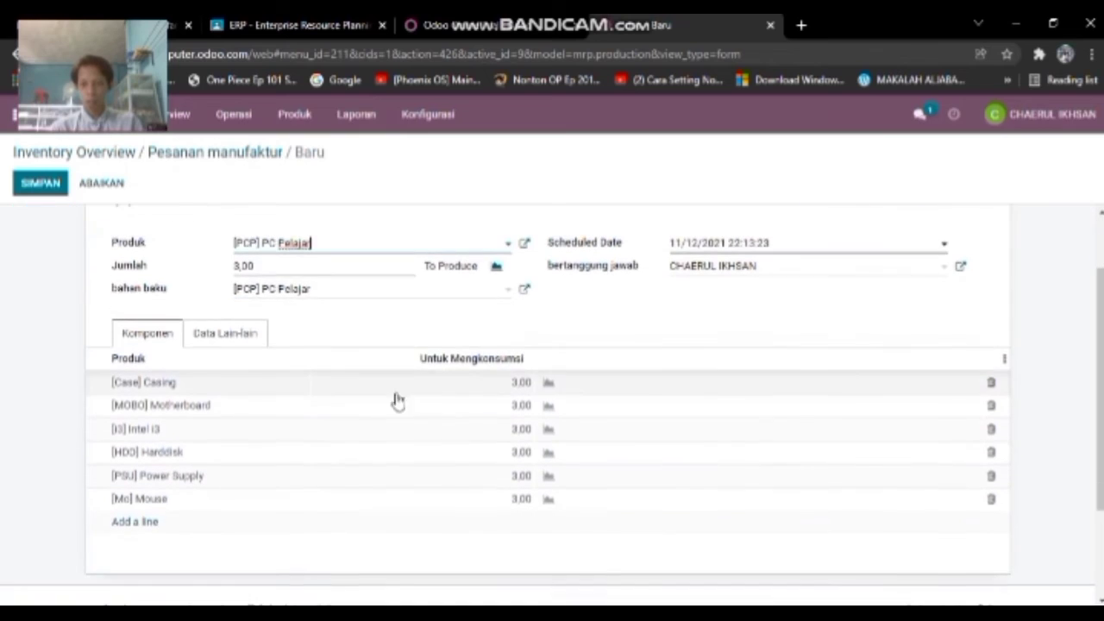
scroll(394, 400, "up", 1)
scroll(394, 377, "down", 1)
scroll(623, 440, "up", 1)
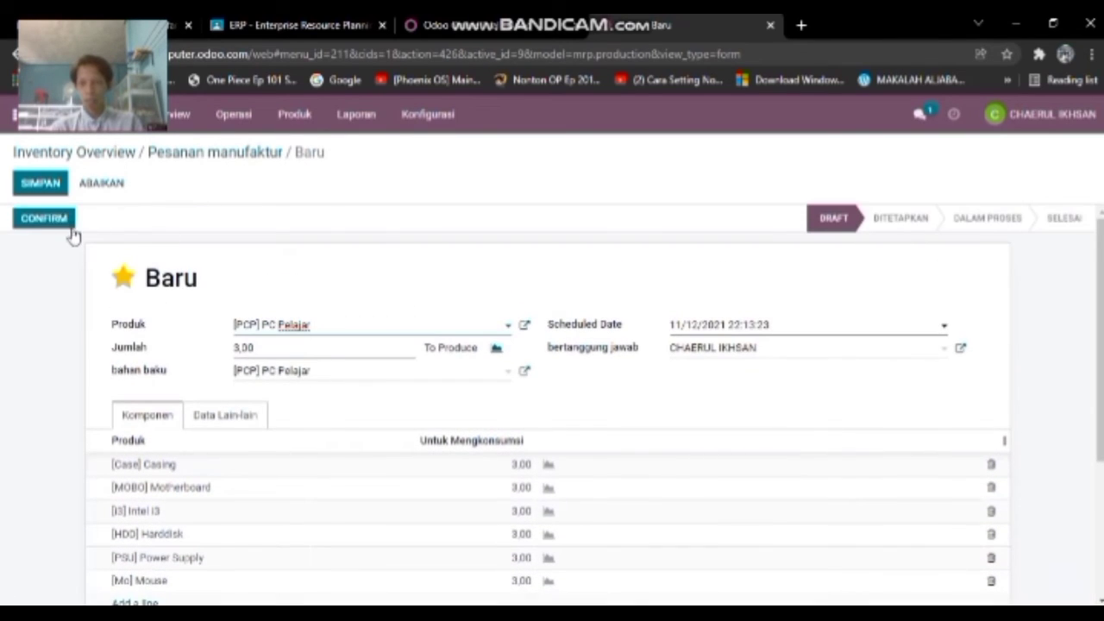
left_click(44, 218)
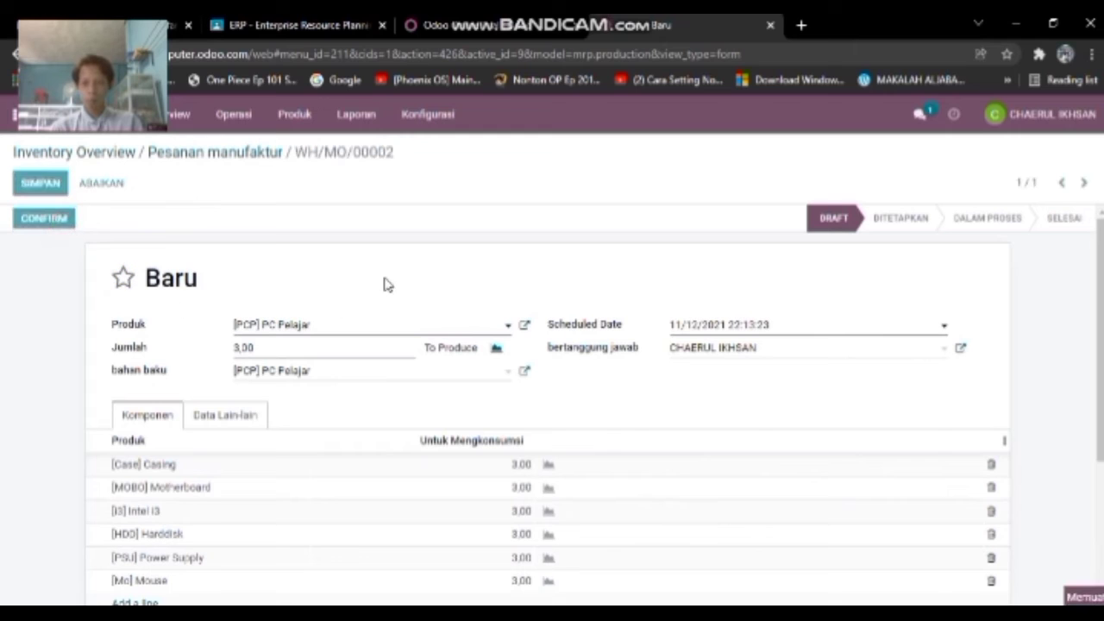
- Mark WH/MO/00002 as done, applying immediate production of all 3 PC Pelajar units
scroll(396, 285, "down", 2)
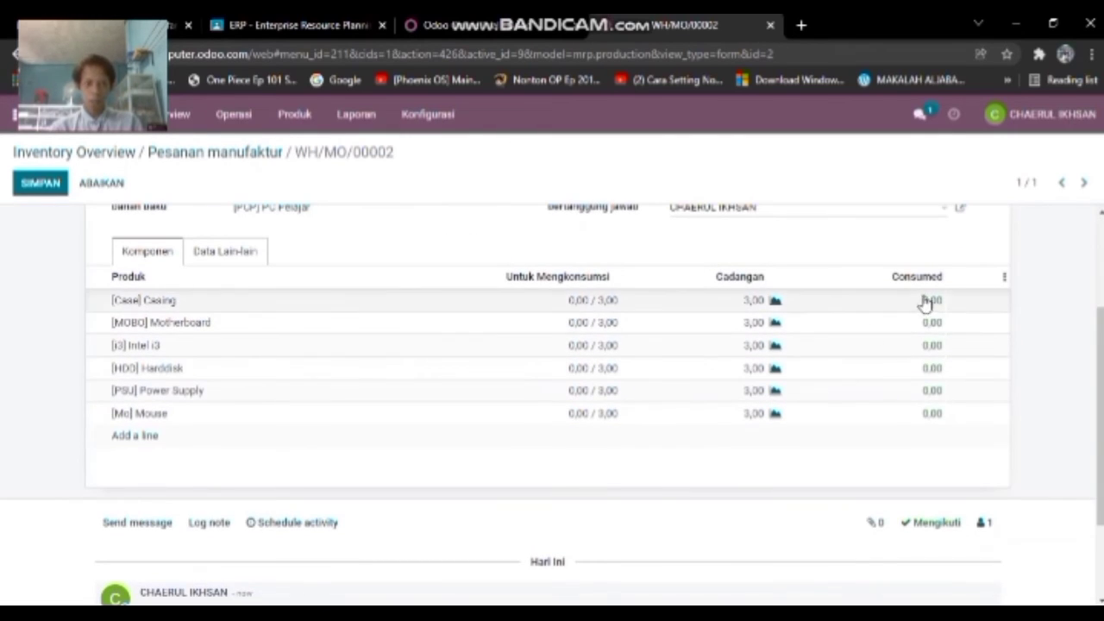
scroll(664, 418, "up", 2)
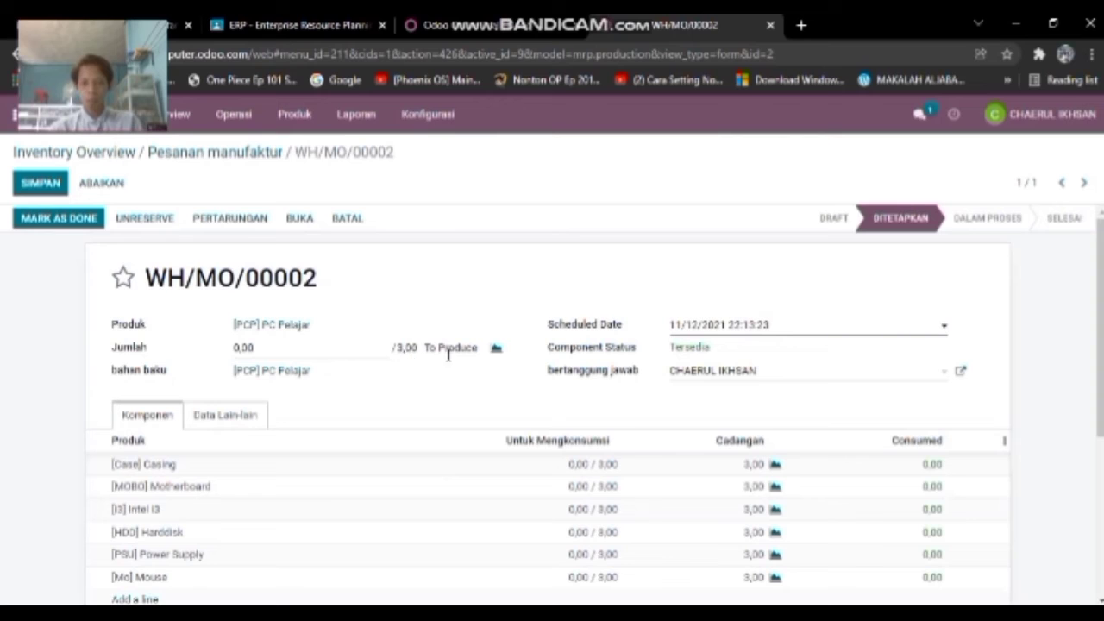
scroll(793, 465, "down", 1)
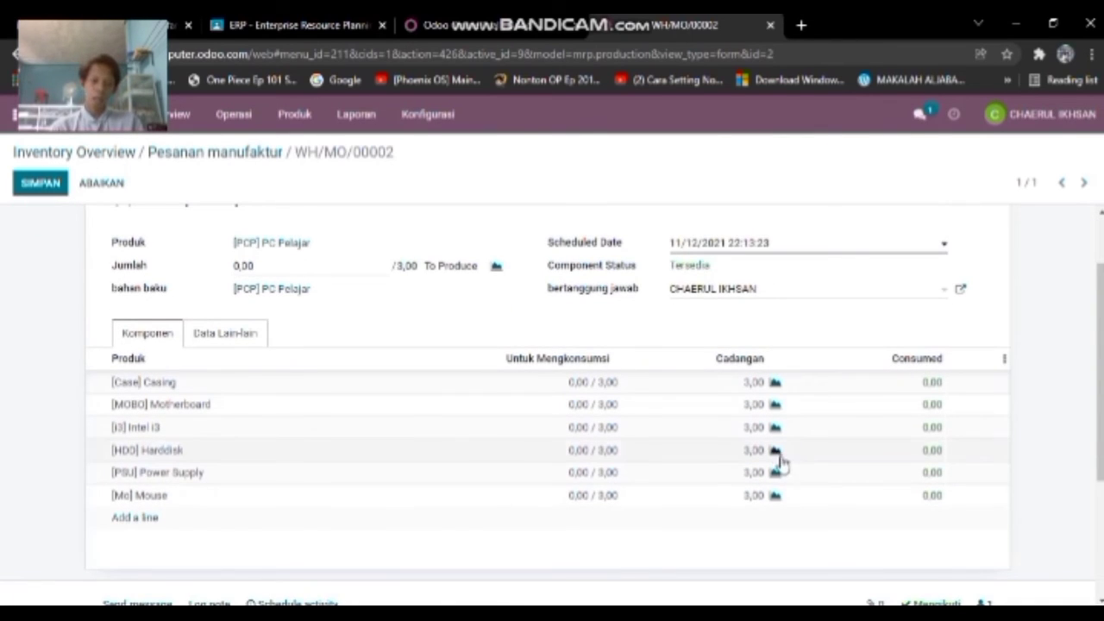
scroll(37, 227, "up", 1)
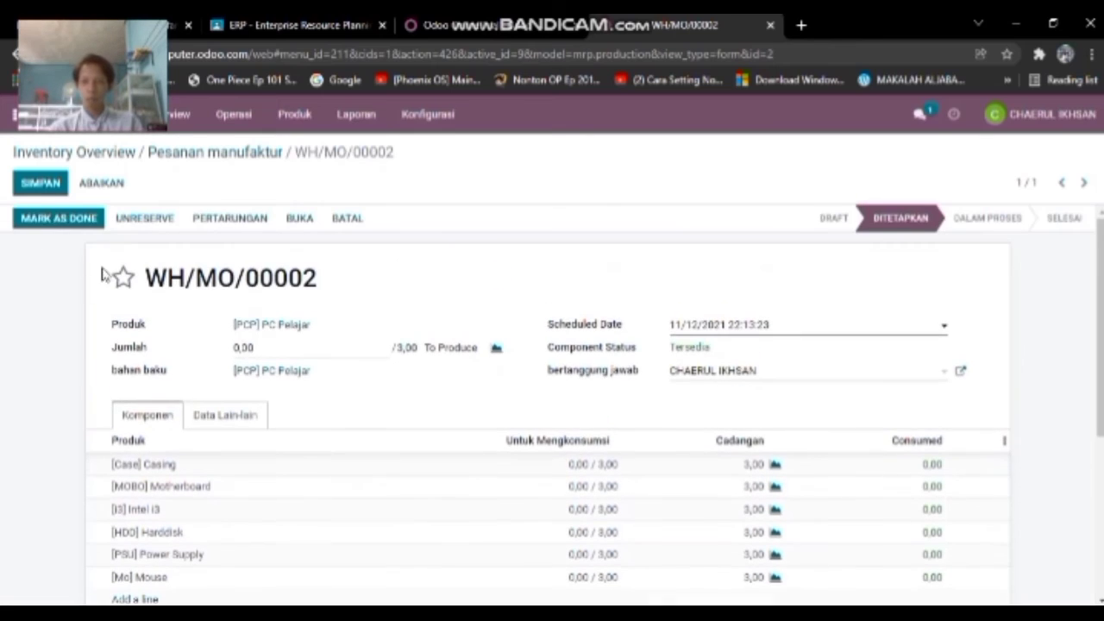
left_click(57, 219)
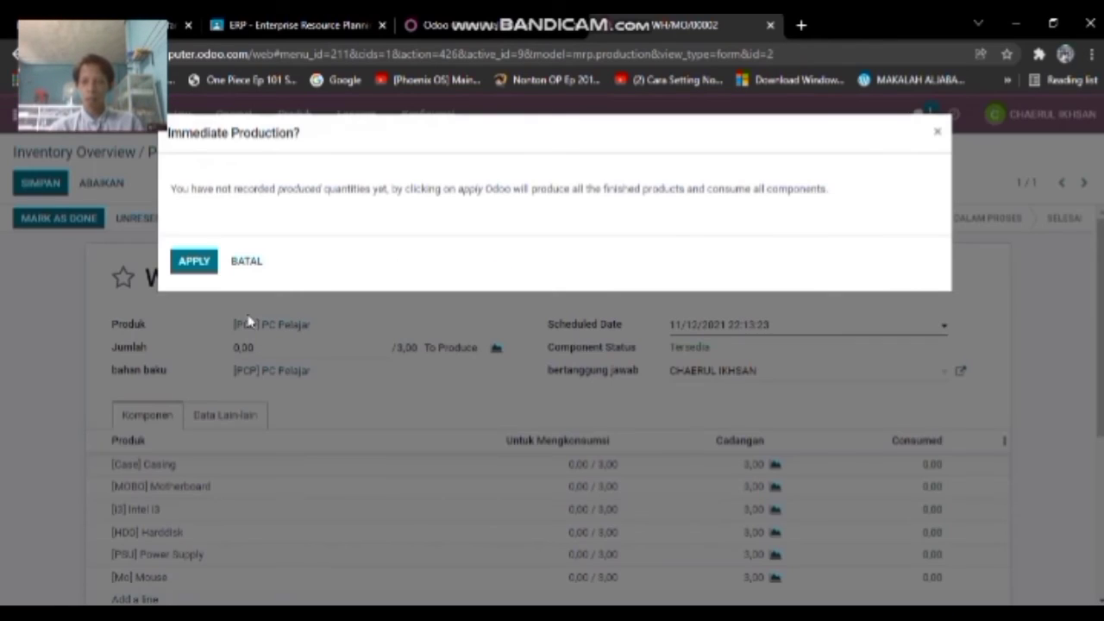
left_click(195, 264)
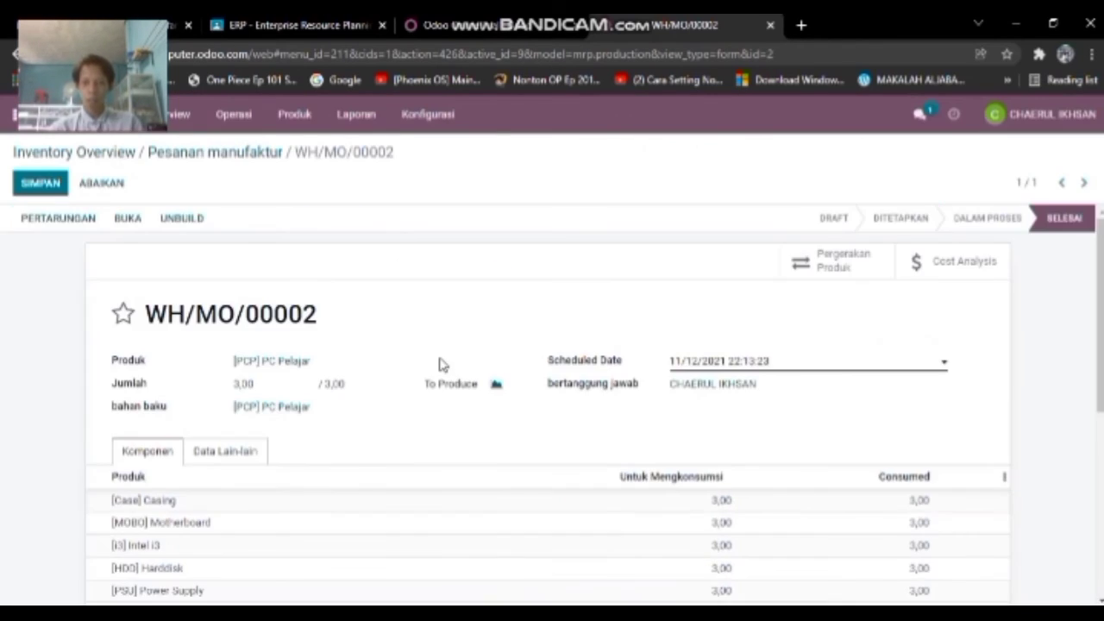
- Review the finished order's produced quantity of 3,00 and the consumed components
scroll(714, 330, "down", 2)
scroll(672, 357, "up", 1)
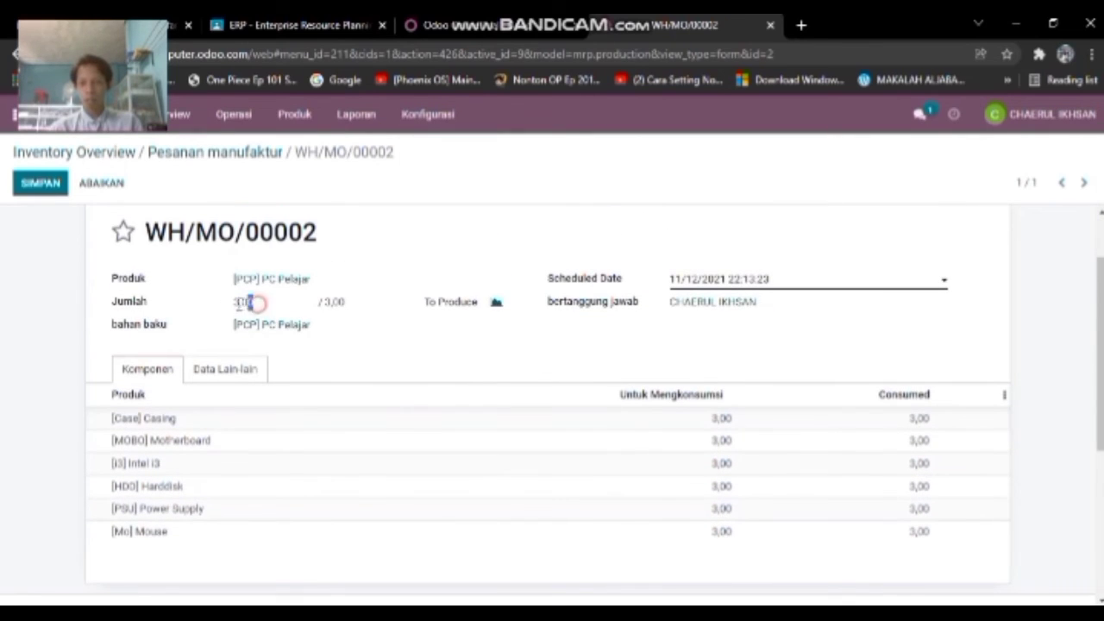
double_click(245, 302)
scroll(257, 345, "up", 1)
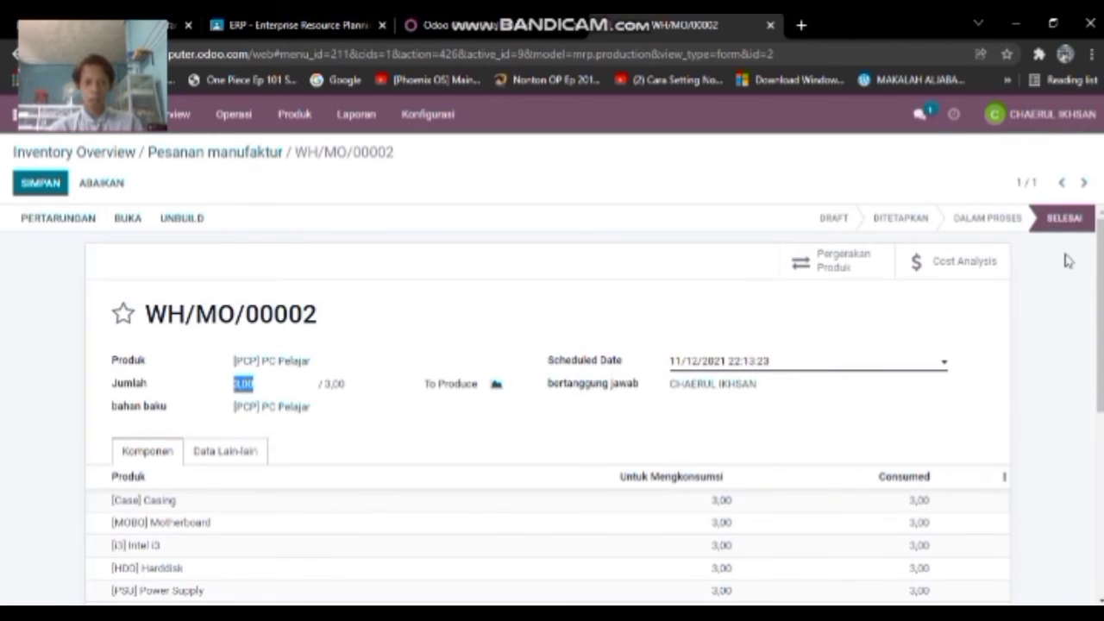
scroll(995, 336, "down", 3)
scroll(891, 345, "up", 3)
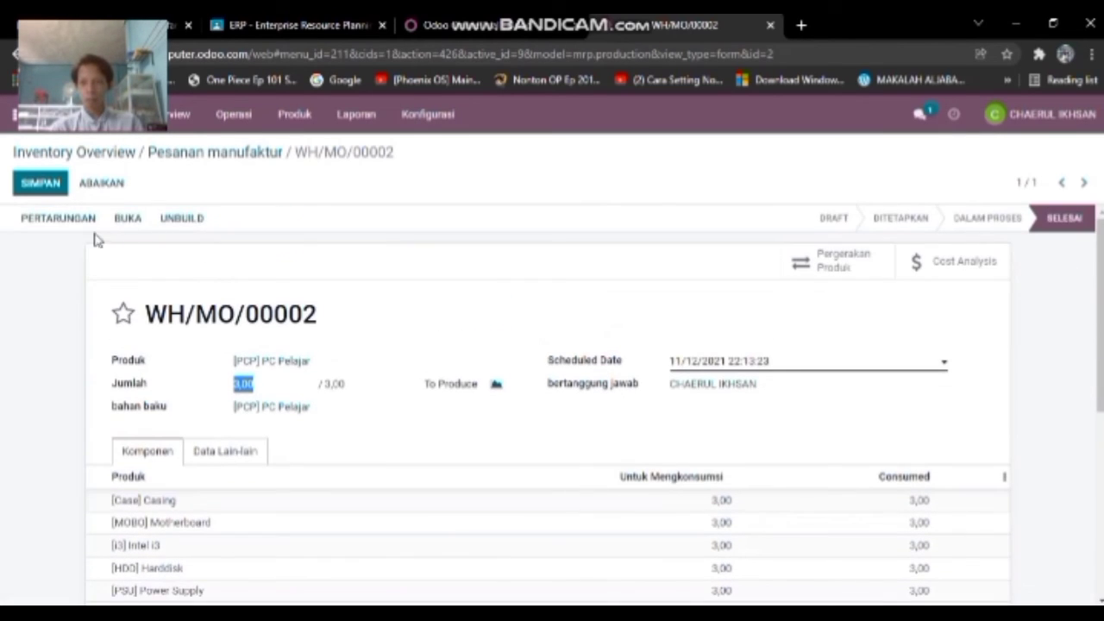
left_click(294, 115)
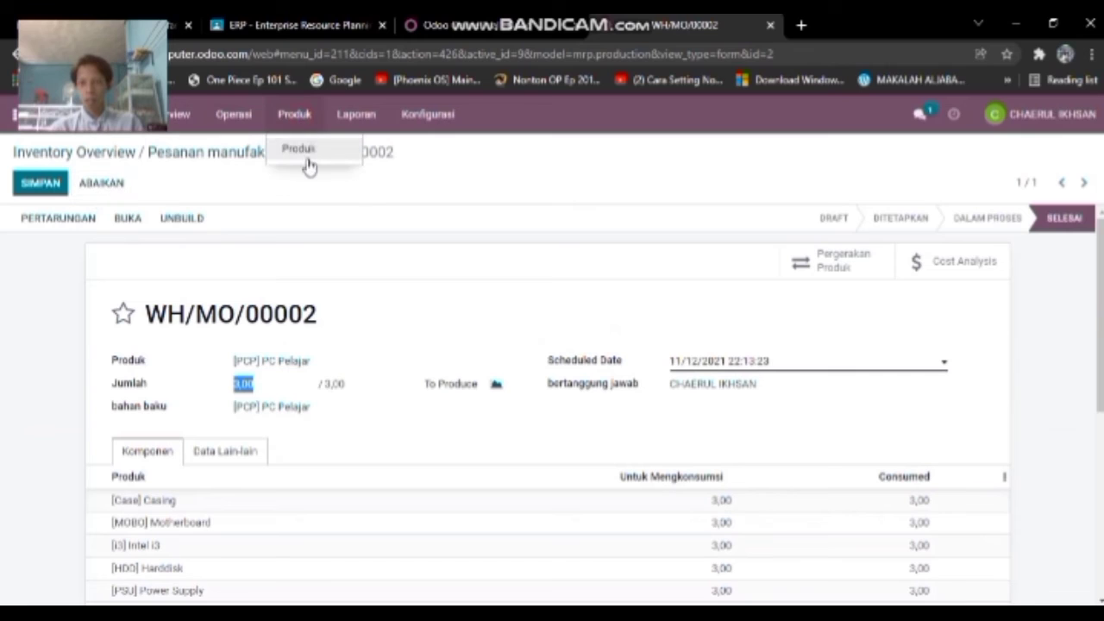
- Confirm PC Pelajar shows 3 units on hand, then open Penjualan's quotations list
left_click(297, 148)
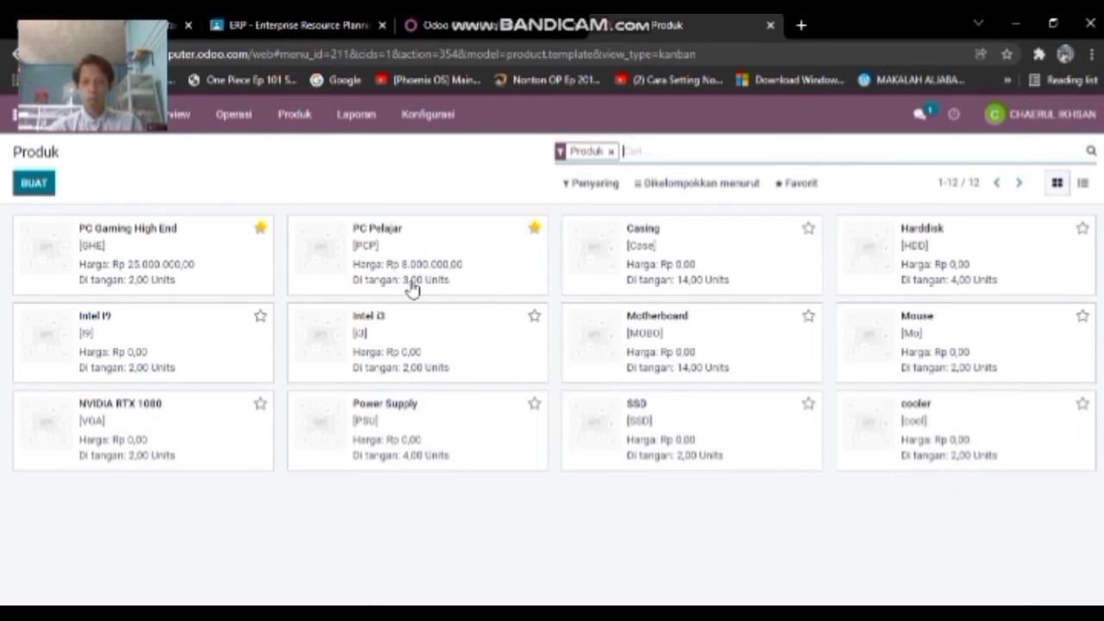
left_click(19, 114)
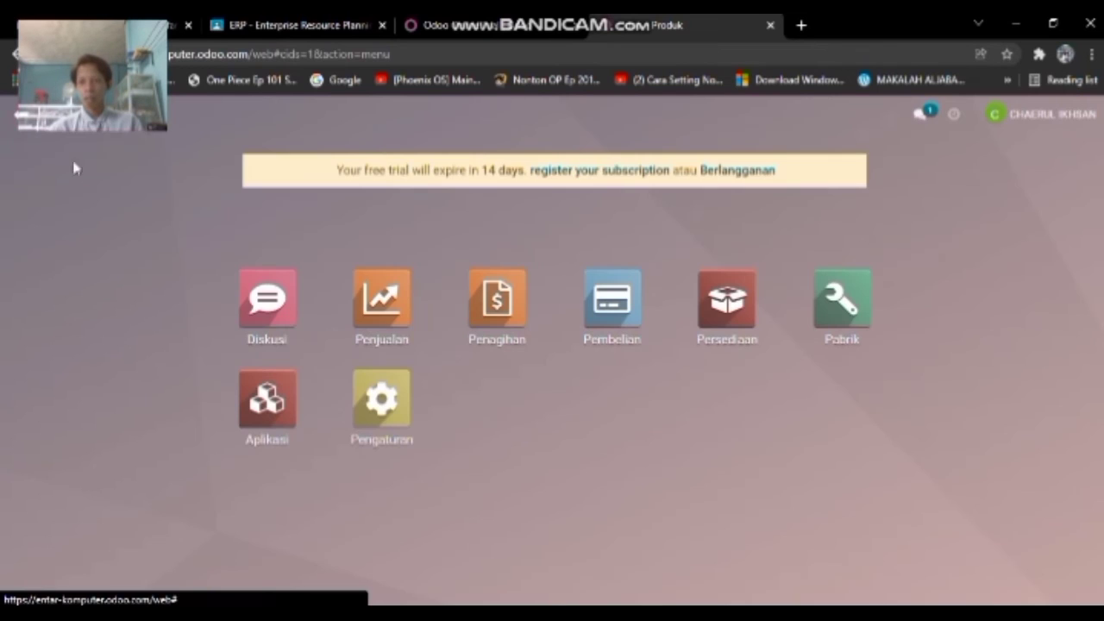
left_click(473, 407)
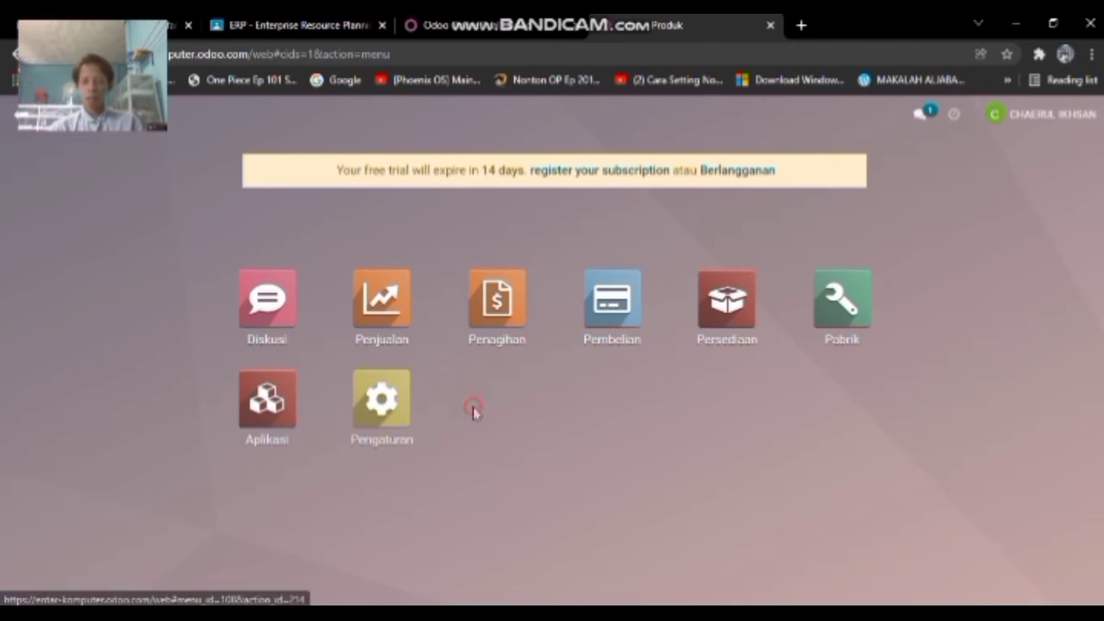
left_click(387, 318)
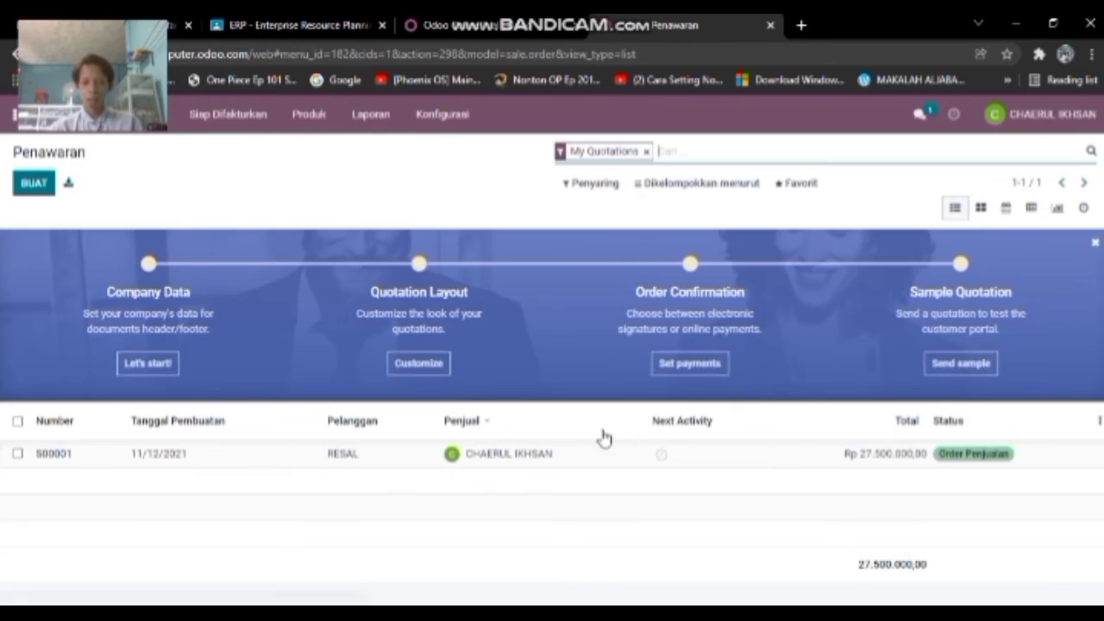
left_click(921, 610)
left_click(921, 591)
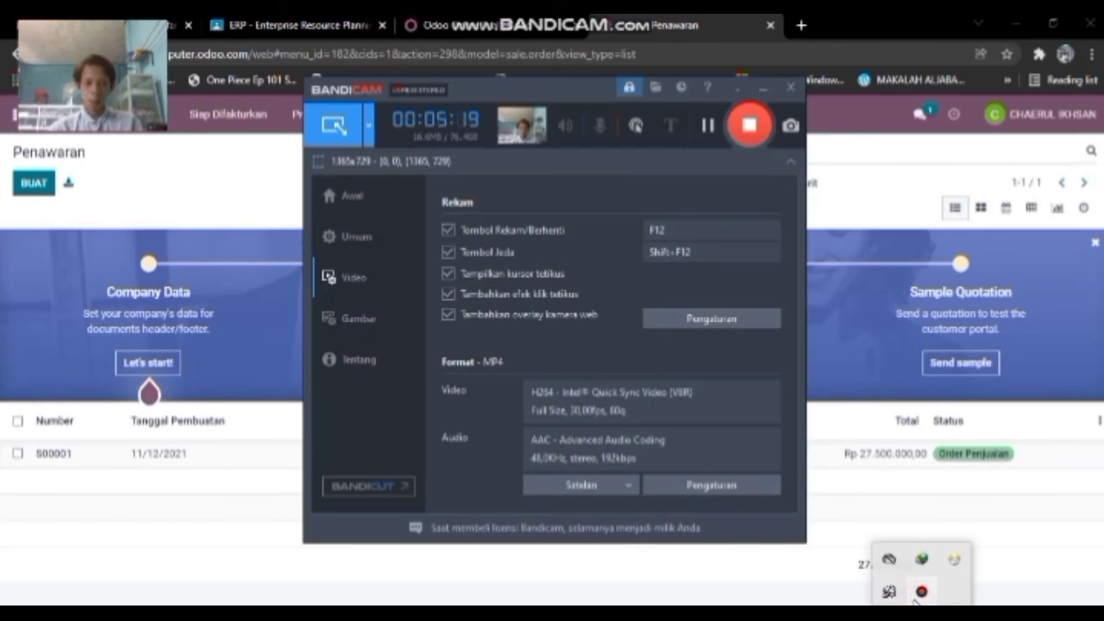
left_click(737, 88)
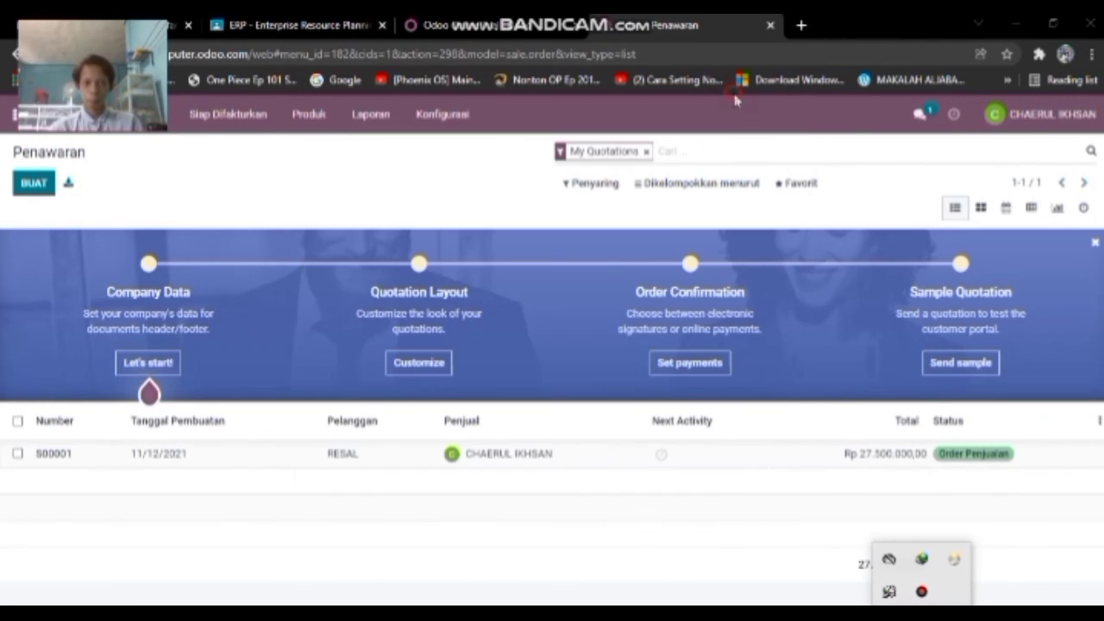
- Start a new quotation and create a new customer from the typed name
left_click(33, 185)
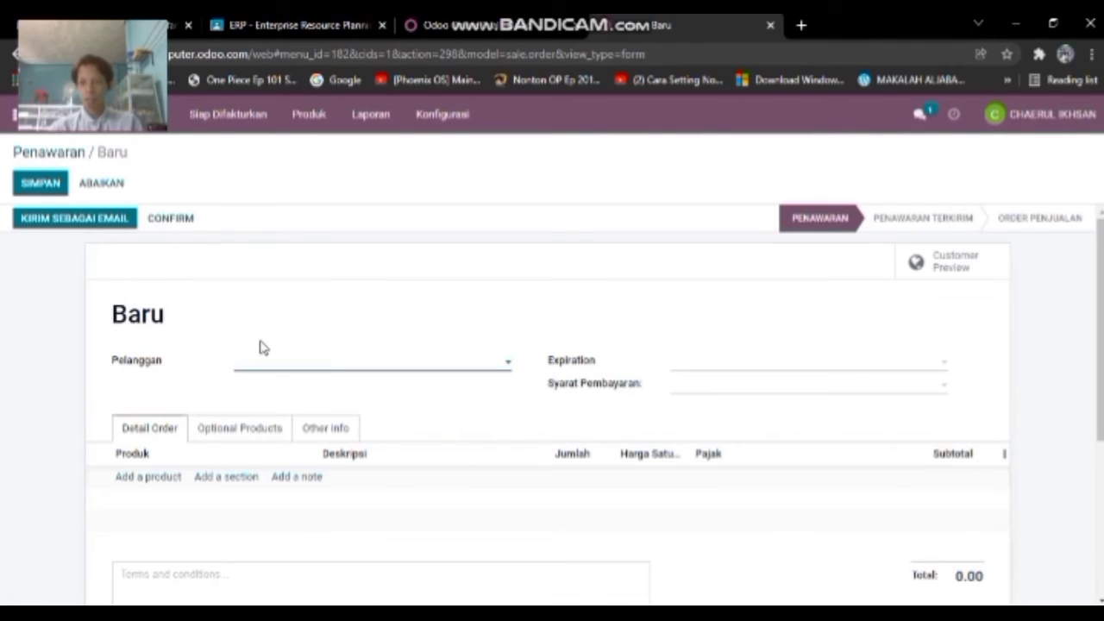
scroll(321, 334, "down", 1)
left_click(419, 278)
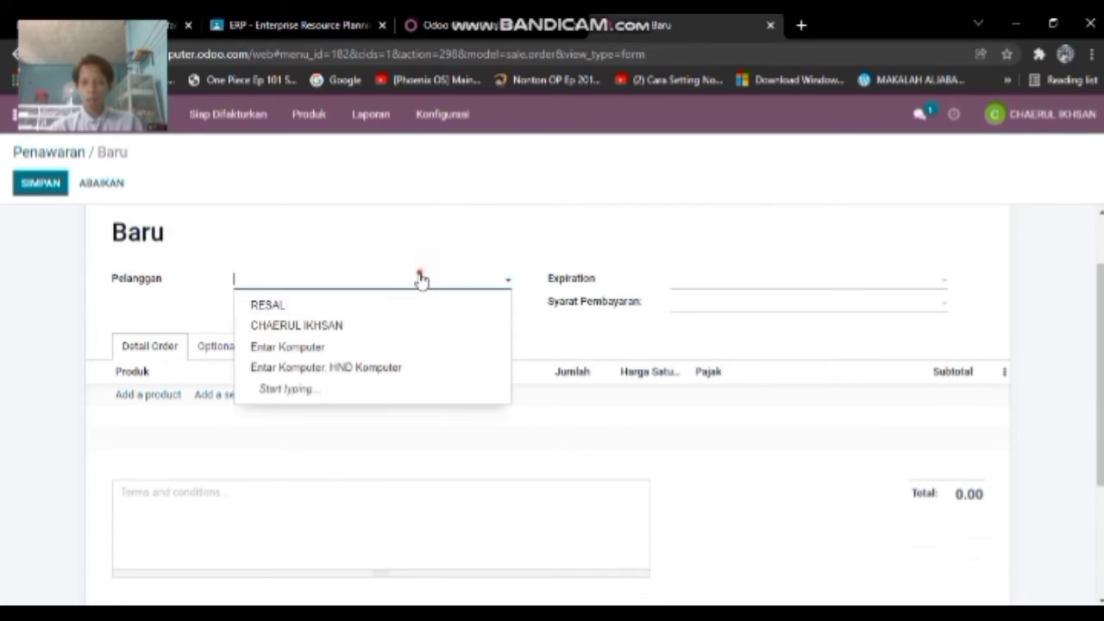
left_click(419, 278)
left_click(420, 279)
left_click(421, 278)
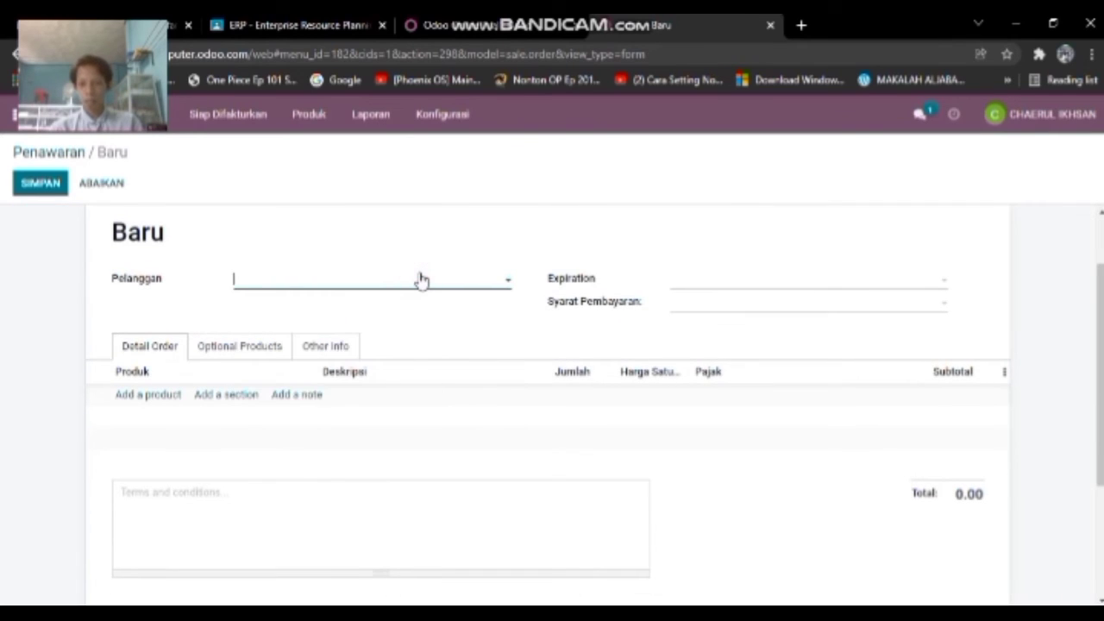
type("and")
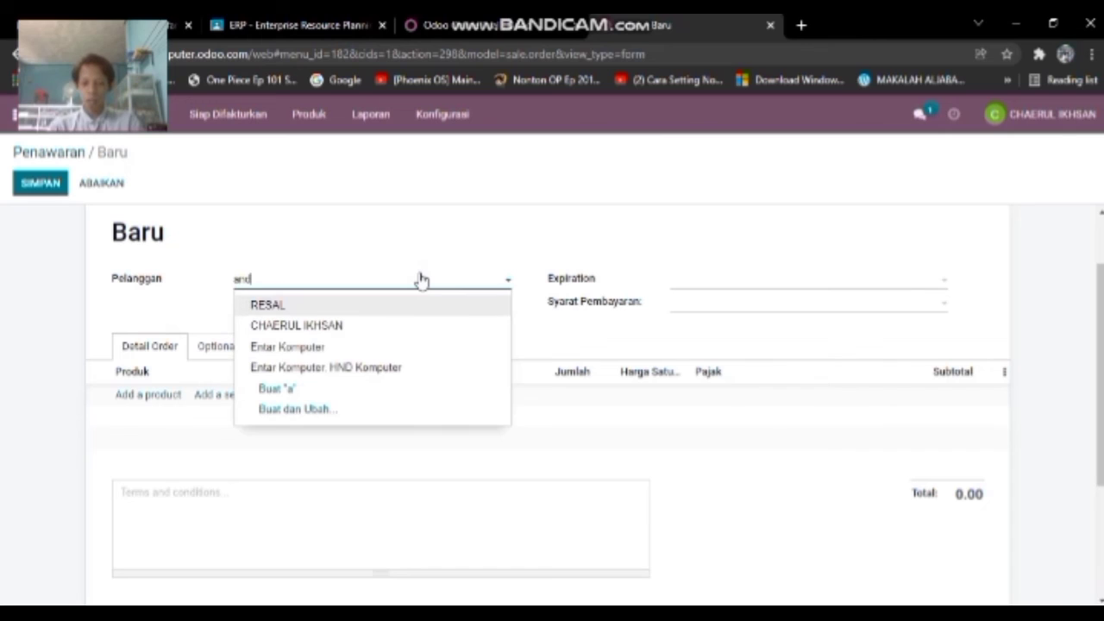
type("i")
left_click(463, 230)
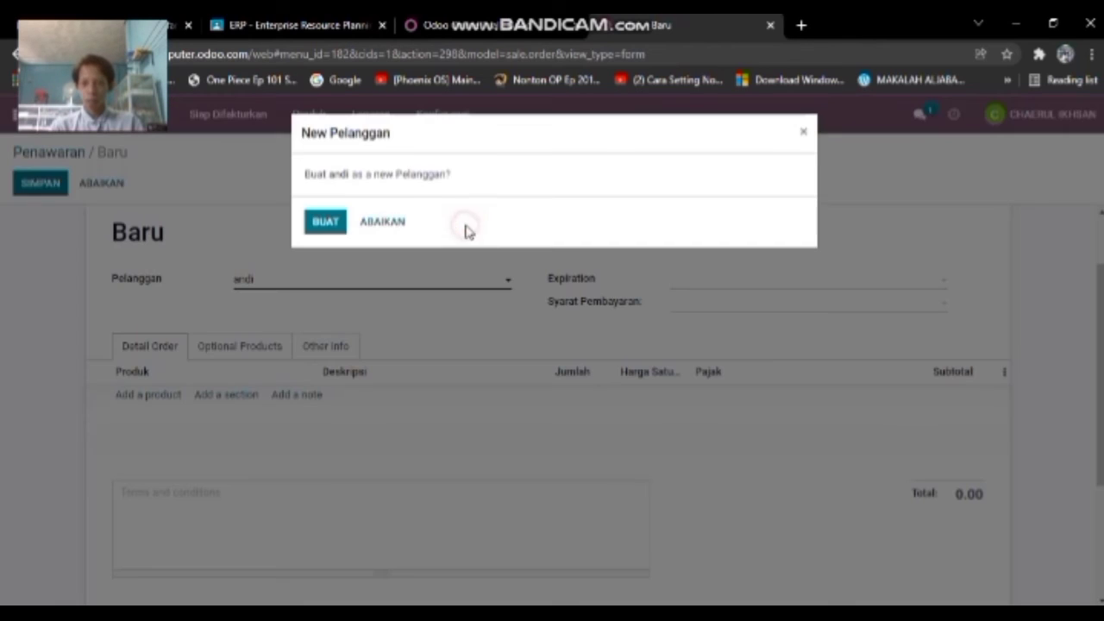
left_click(325, 222)
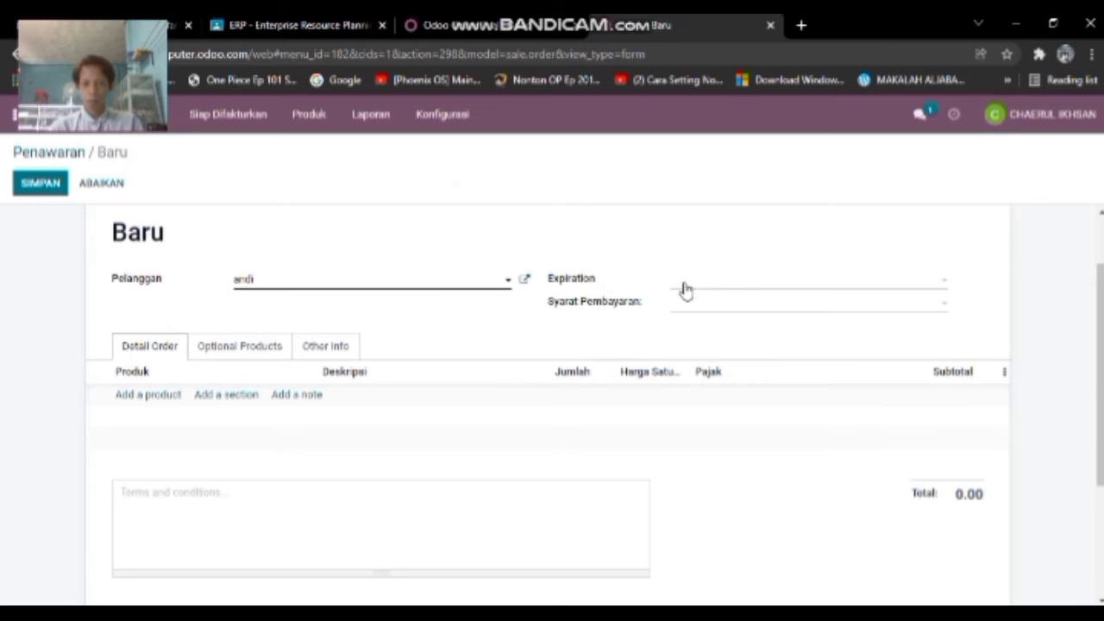
- Add an order line for 2 units of PC Pelajar
left_click(168, 397)
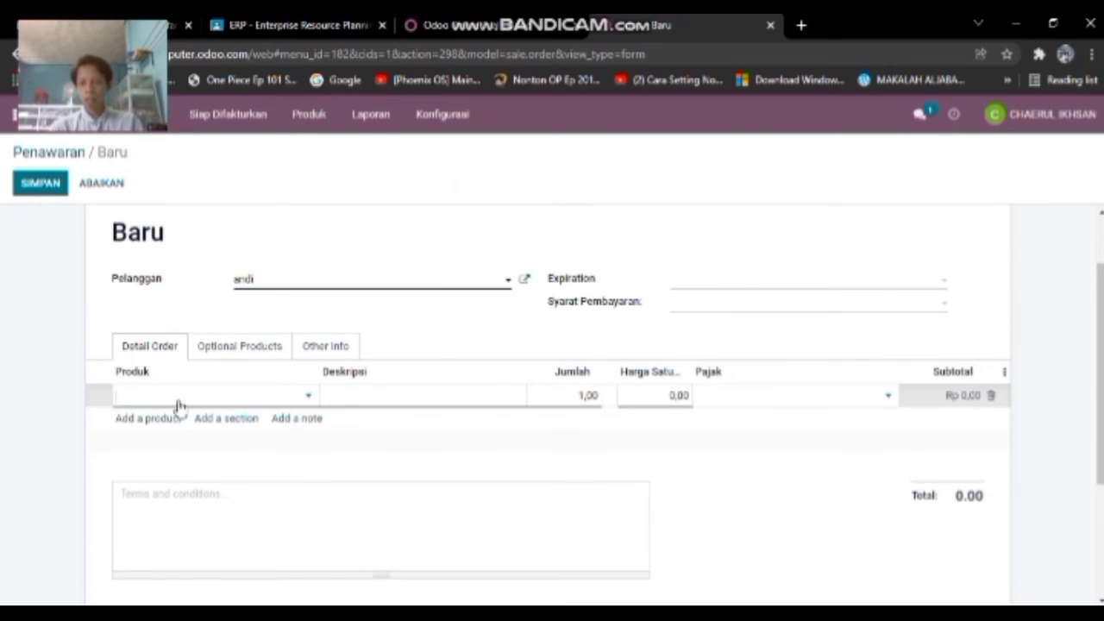
left_click(298, 397)
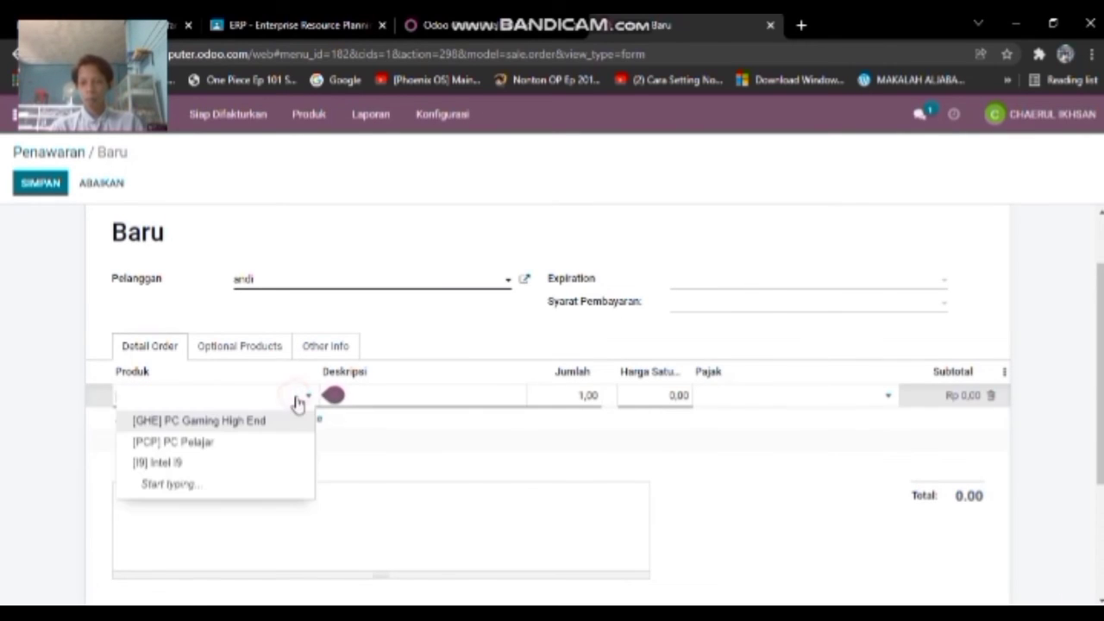
left_click(276, 443)
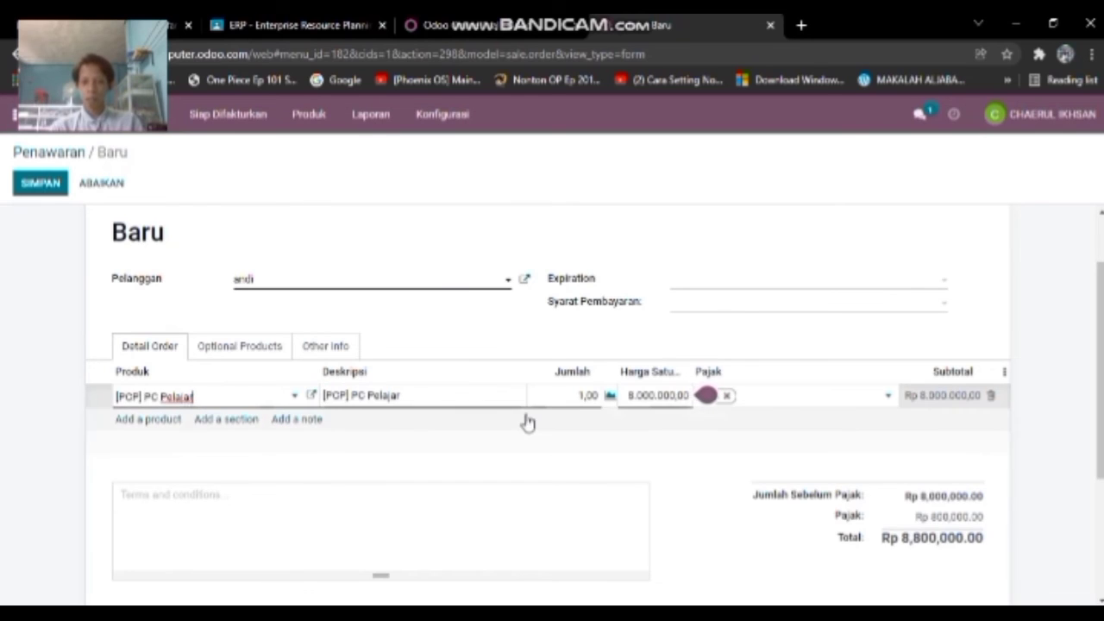
left_click(587, 395)
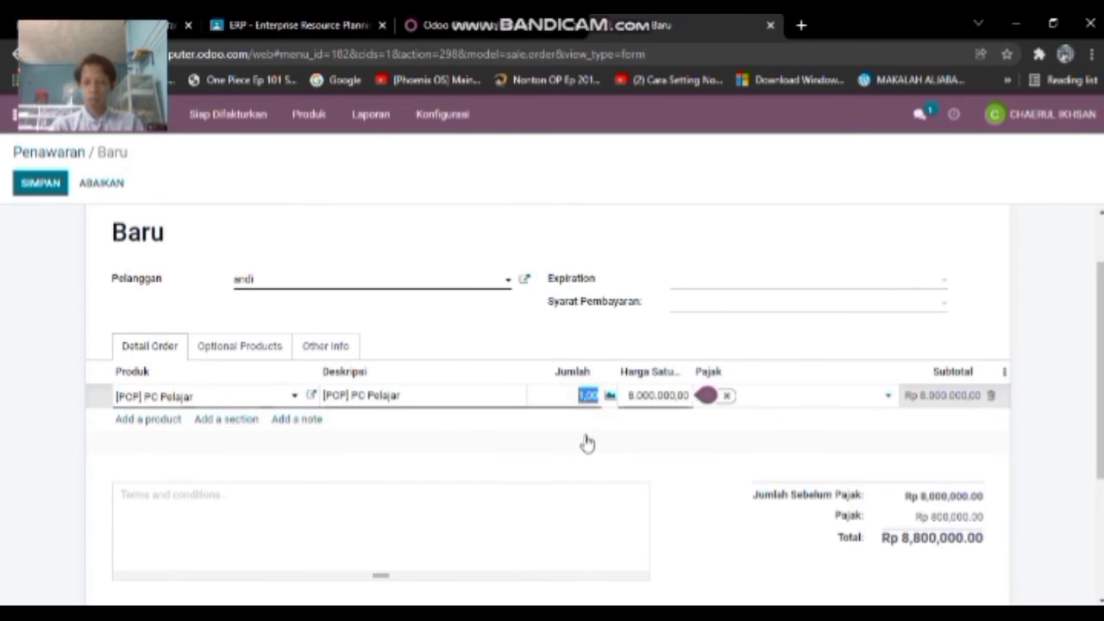
type("2")
left_click(591, 440)
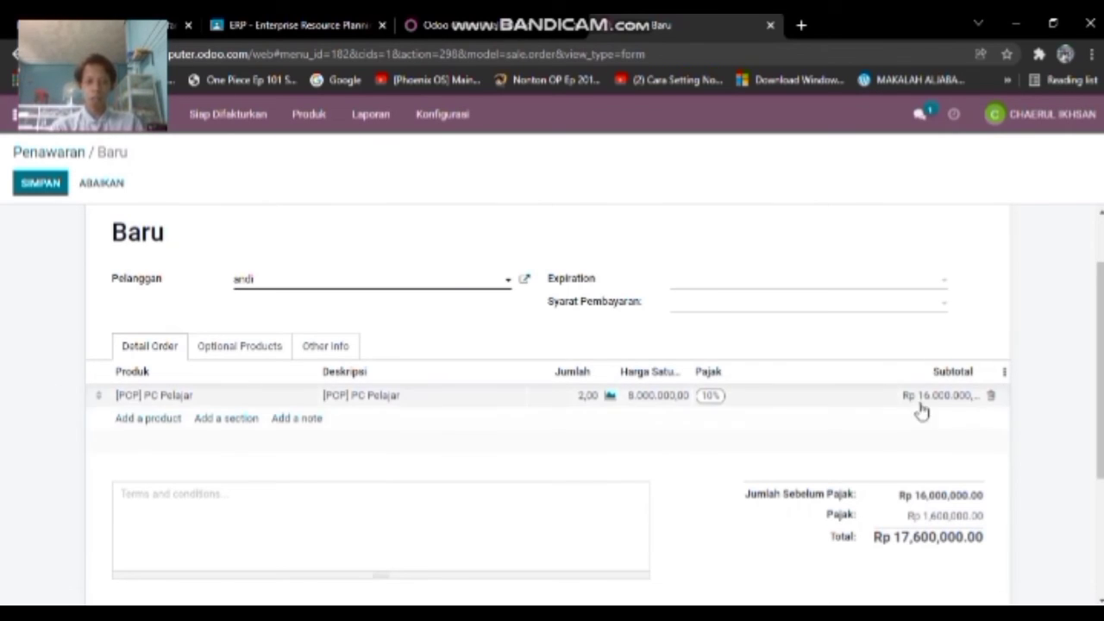
- Set the expiration date to 13/12/2021 and payment terms to Kontan
left_click(815, 280)
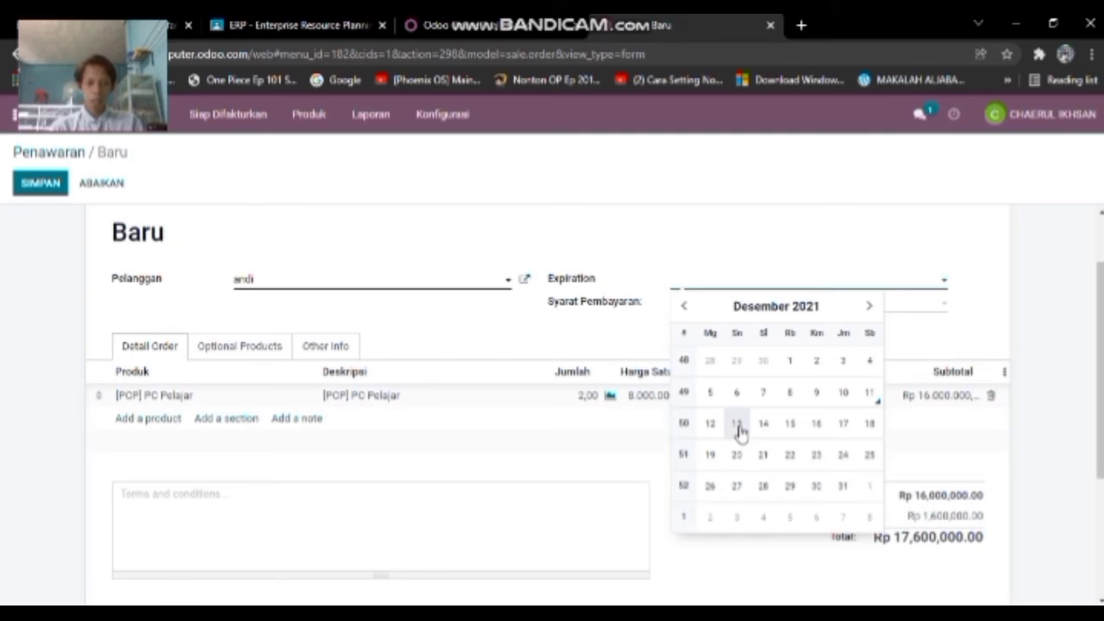
left_click(737, 425)
left_click(841, 303)
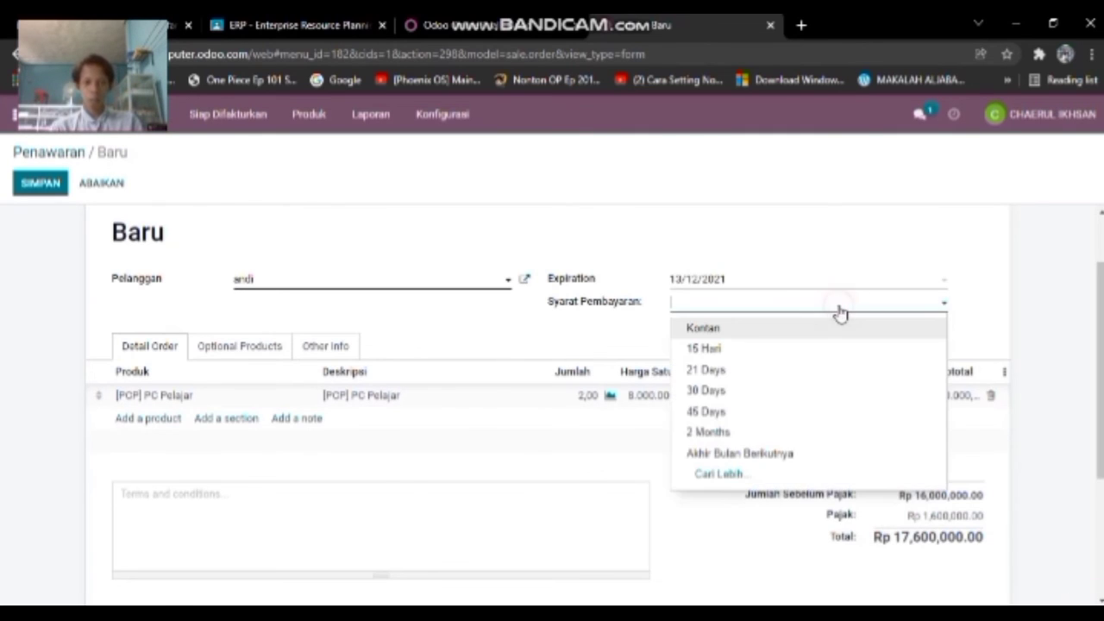
left_click(735, 329)
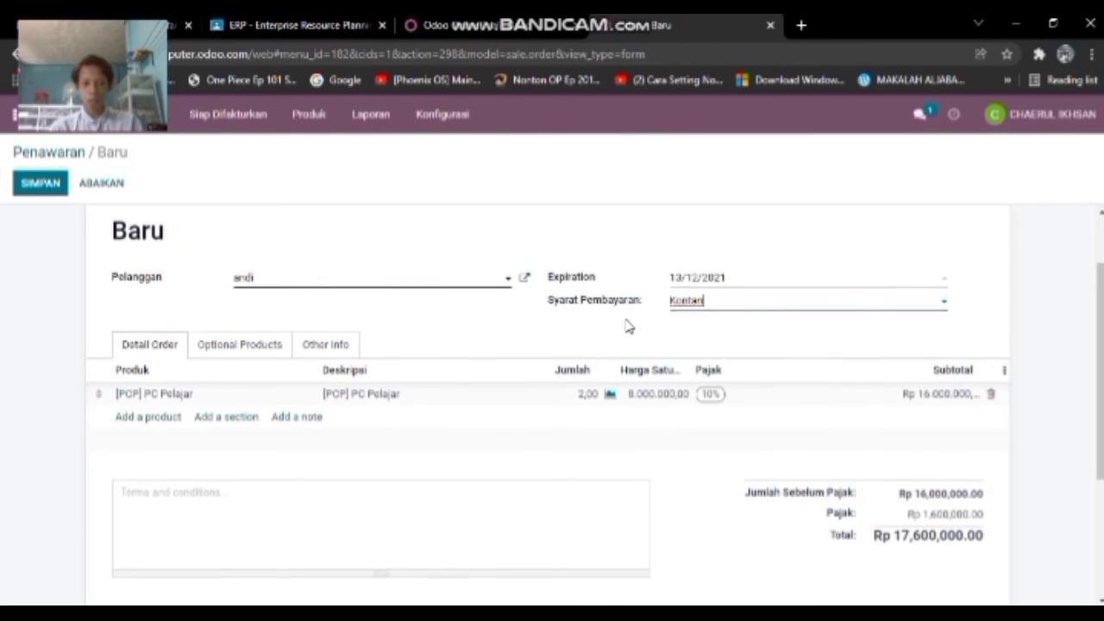
- Review the quotation total of Rp 17.600.000,00
scroll(638, 337, "down", 2)
scroll(615, 383, "up", 1)
scroll(614, 383, "up", 1)
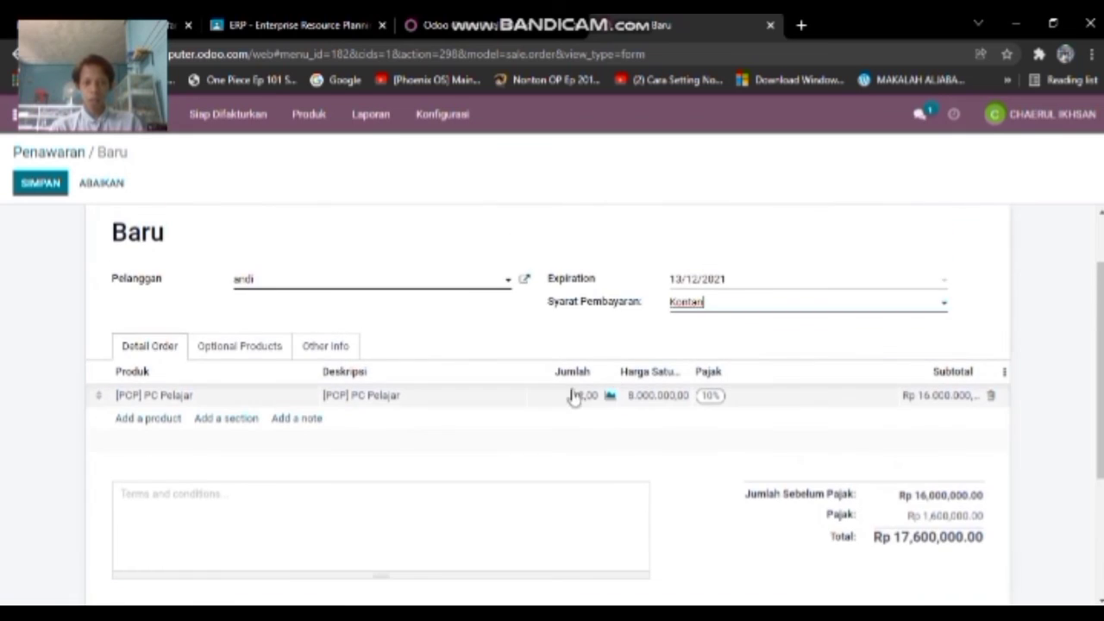
scroll(862, 478, "down", 1)
left_click_drag(896, 455, 981, 464)
left_click(893, 505)
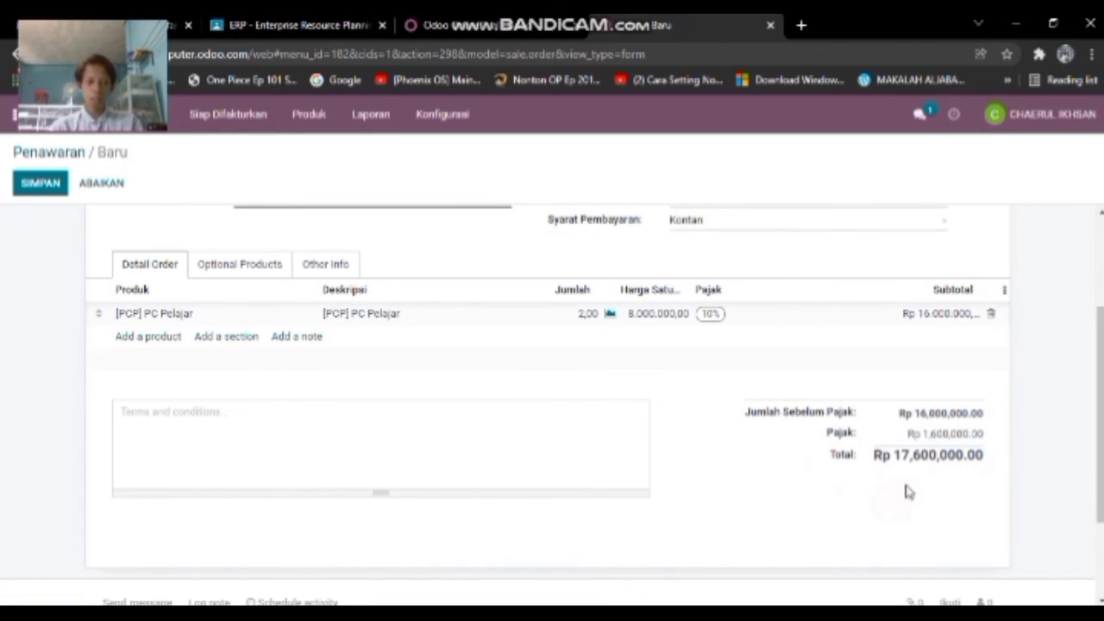
scroll(603, 456, "up", 2)
scroll(423, 406, "down", 1)
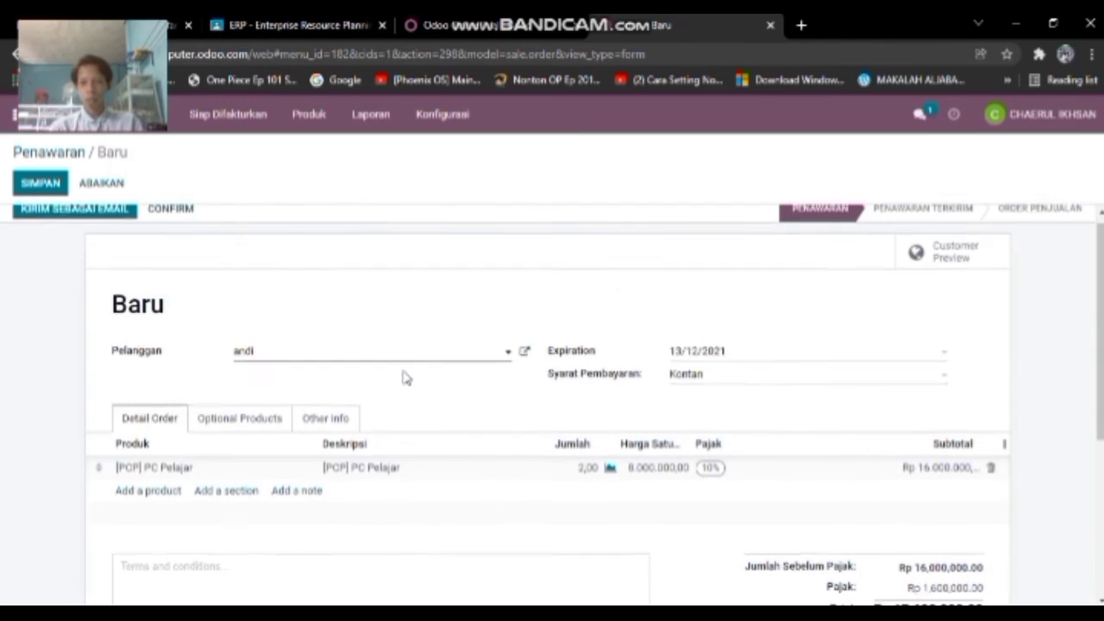
scroll(397, 375, "up", 1)
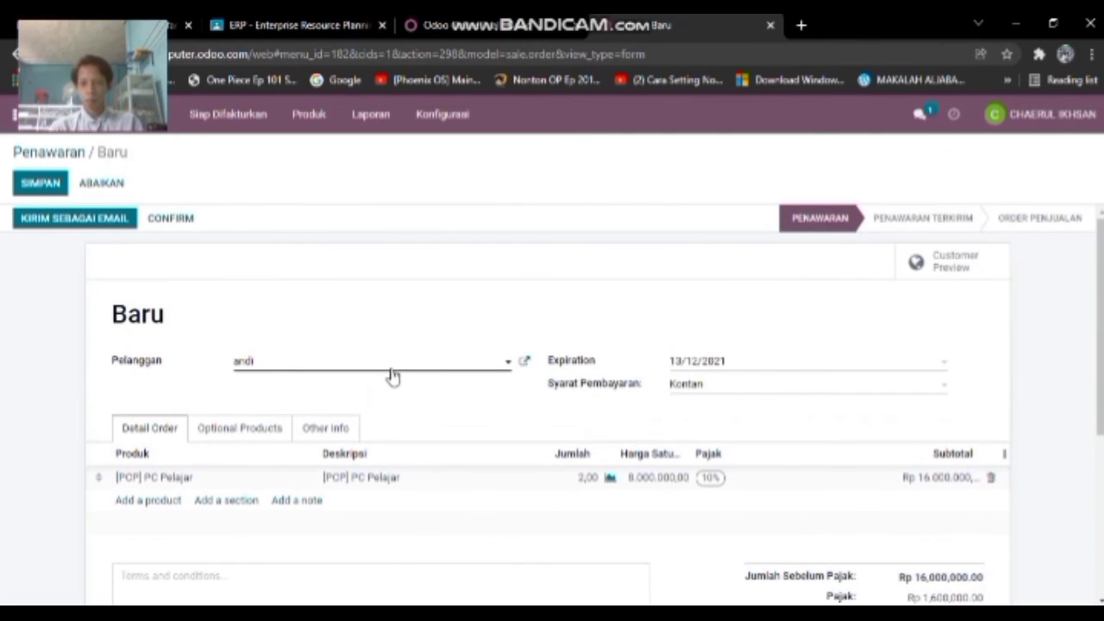
- Look through the Optional Products and Other Info sections, then save quotation S00002
left_click(242, 427)
scroll(324, 388, "down", 2)
left_click(312, 353)
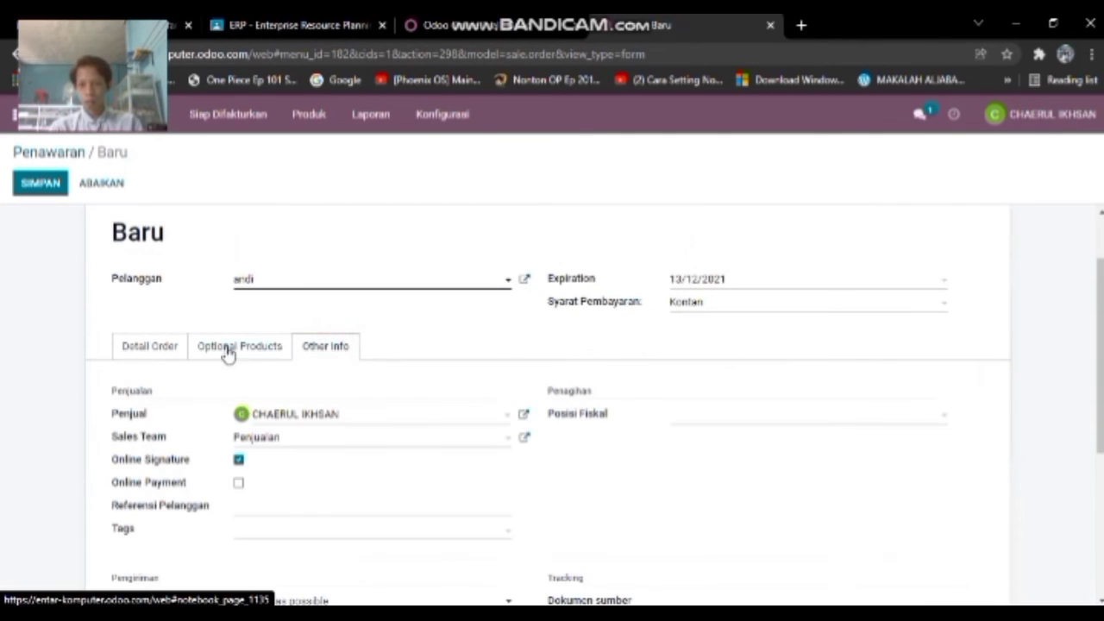
left_click(155, 341)
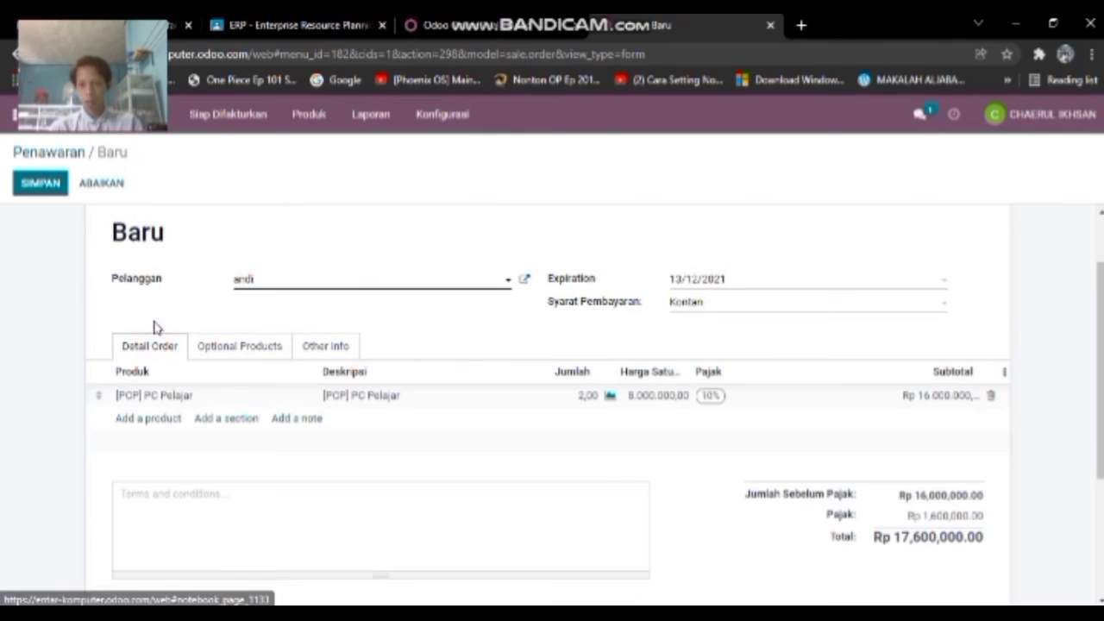
left_click(29, 188)
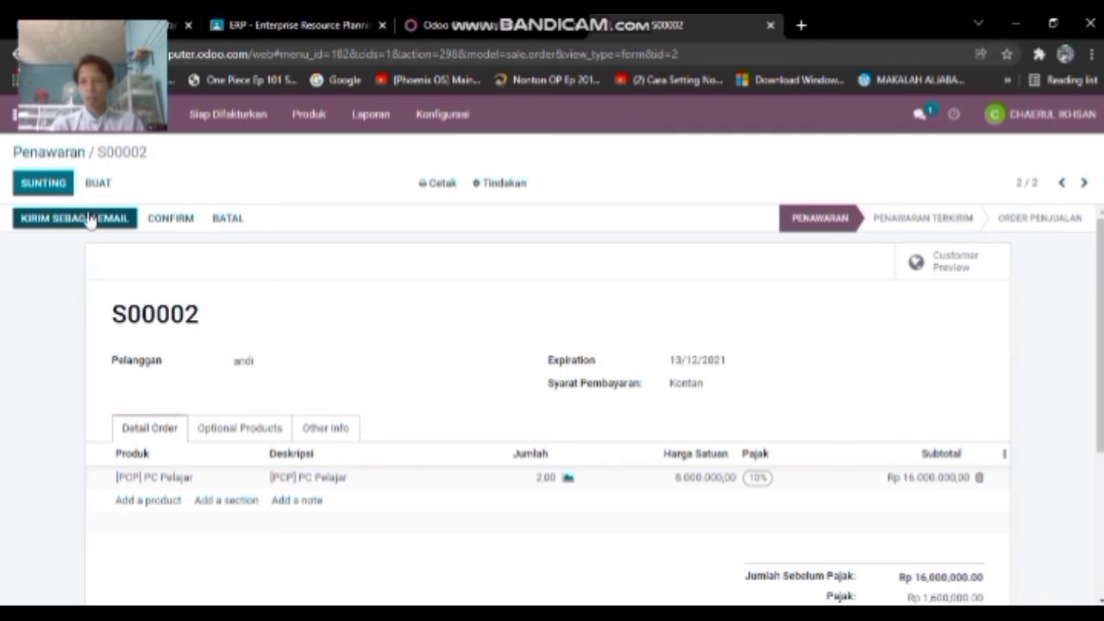
- Add the customer's e-mail to their contact and send quotation S00002 with its PDF
left_click(86, 218)
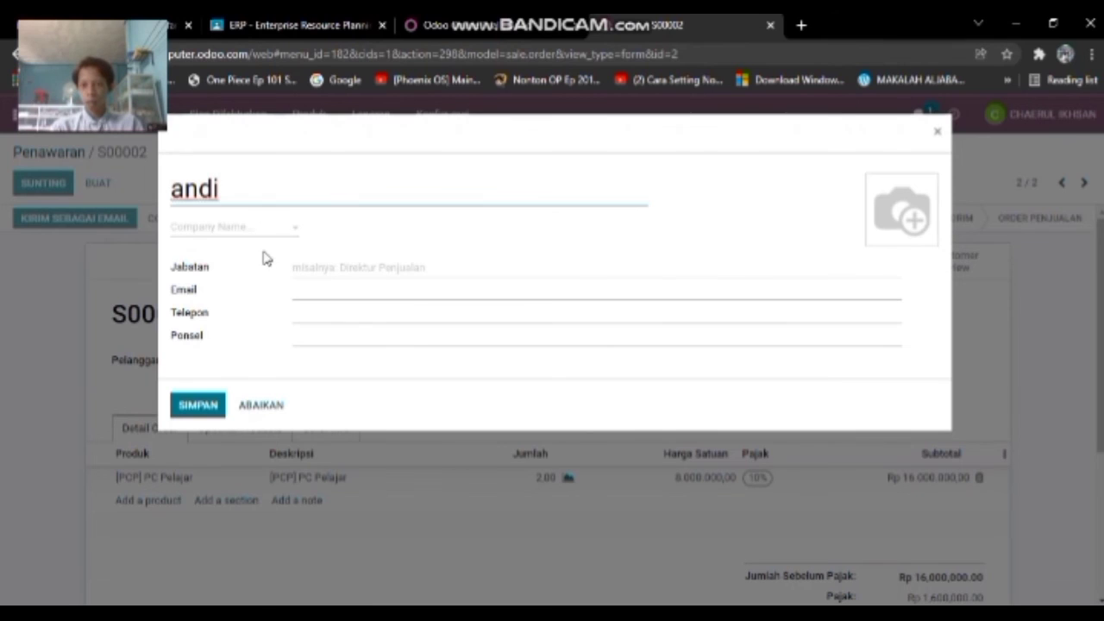
left_click(201, 407)
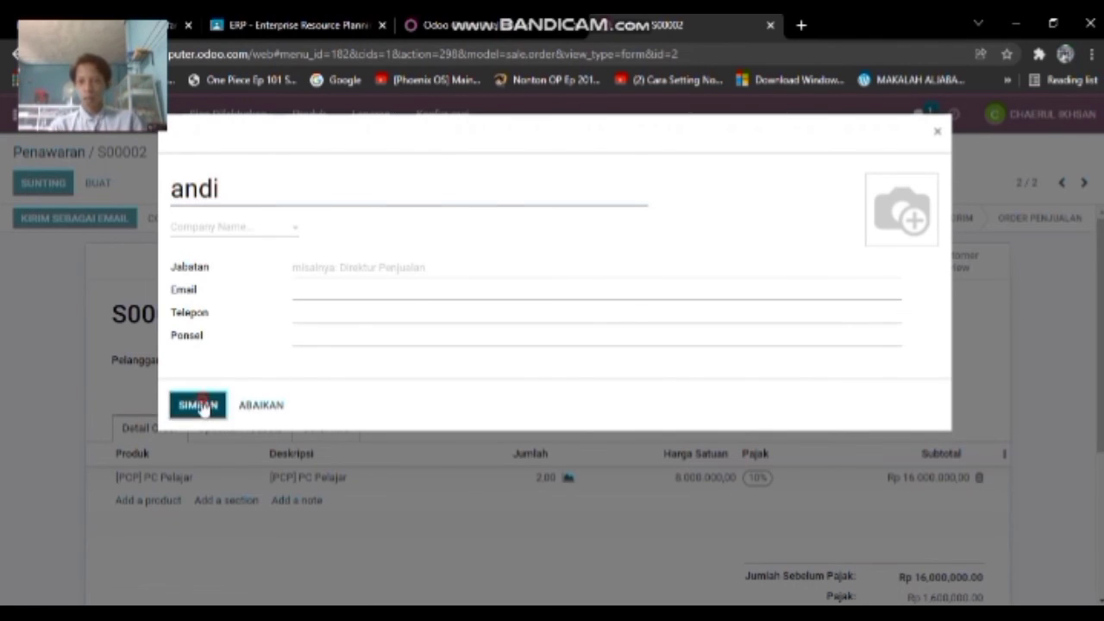
left_click(319, 287)
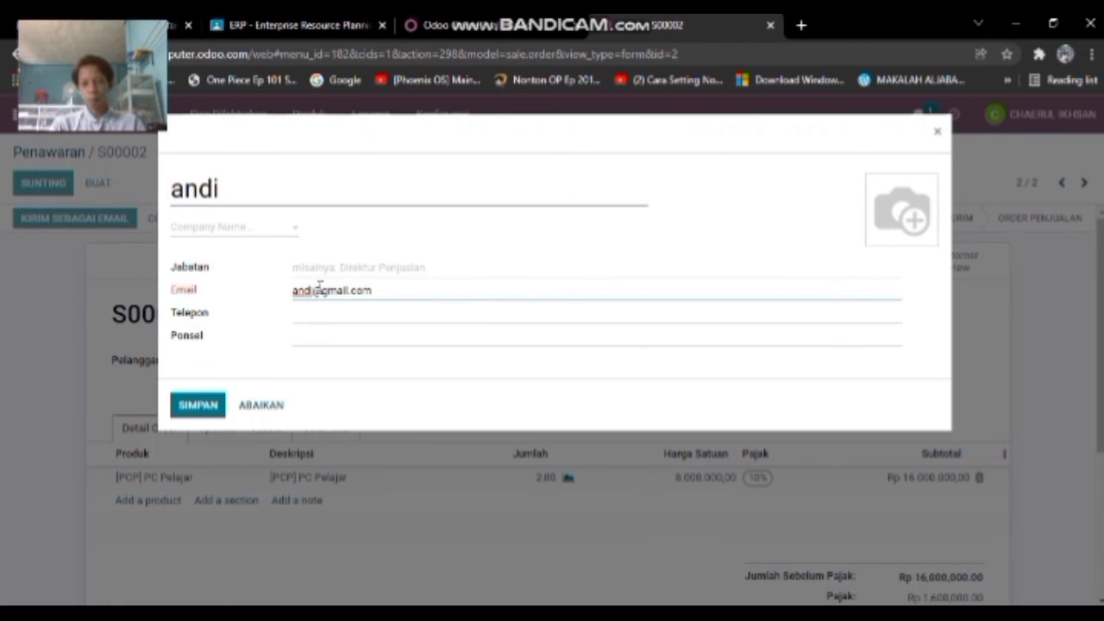
left_click(202, 408)
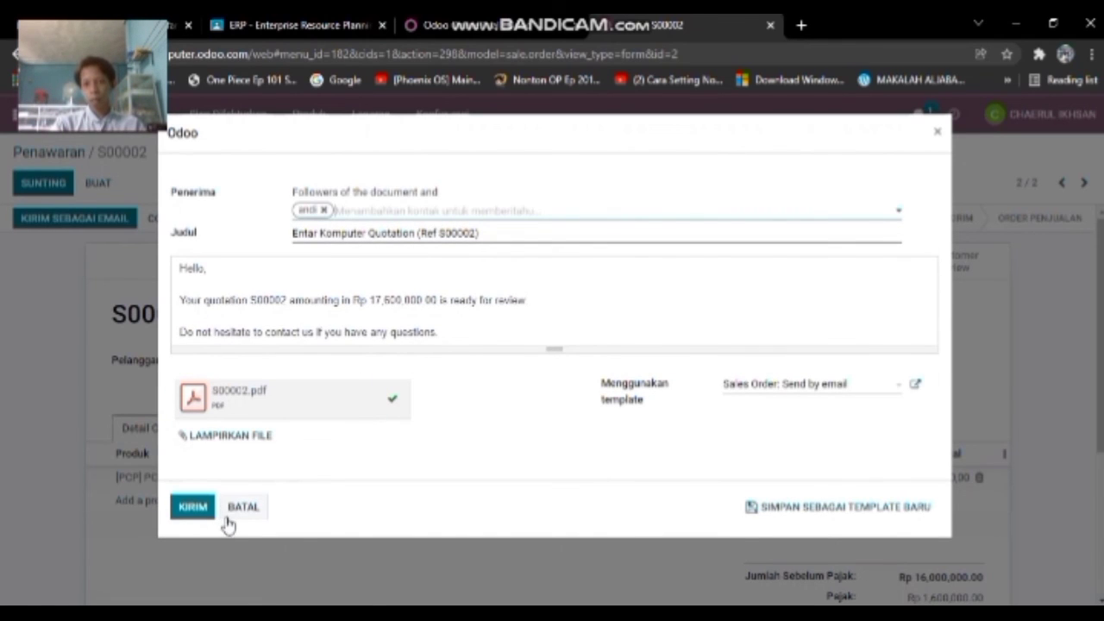
left_click(194, 507)
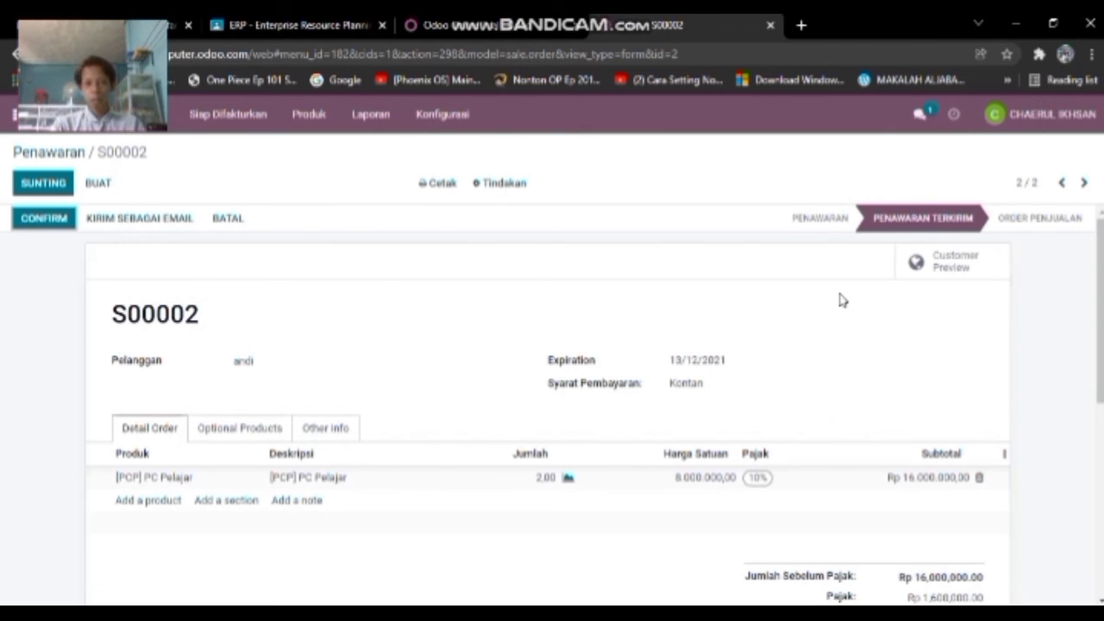
- Confirm quotation S00002 as a sales order
left_click(39, 218)
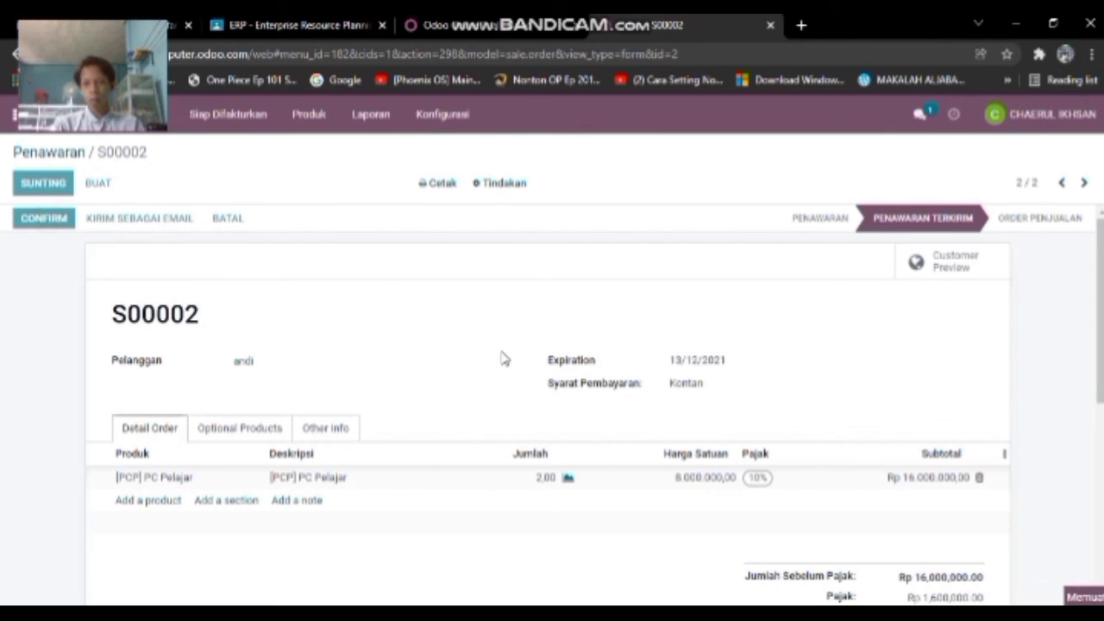
scroll(448, 347, "down", 1)
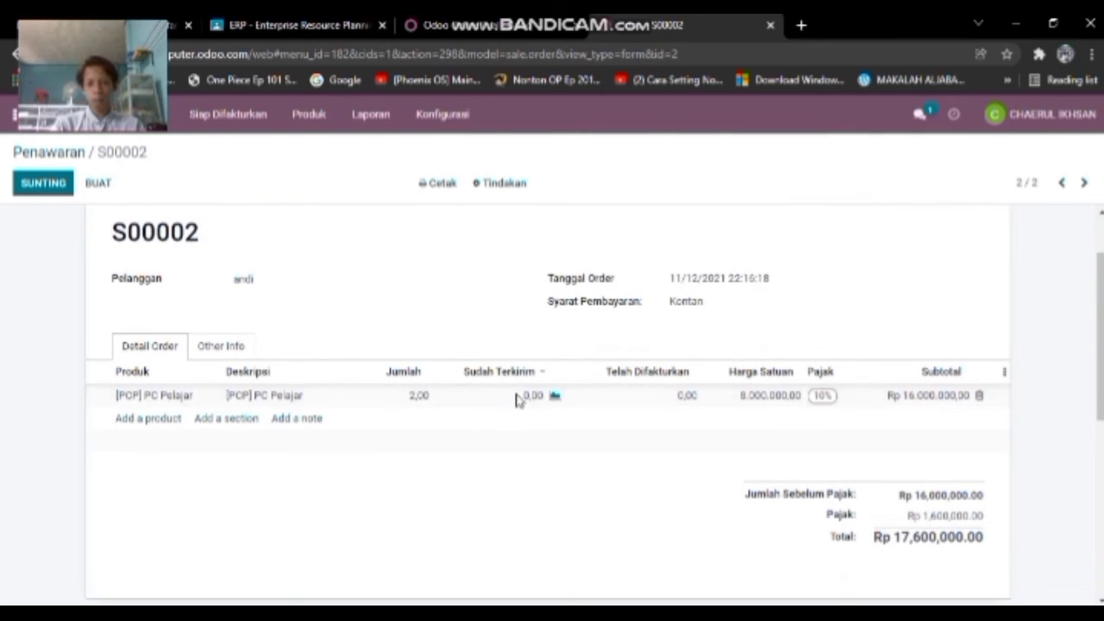
scroll(672, 439, "up", 1)
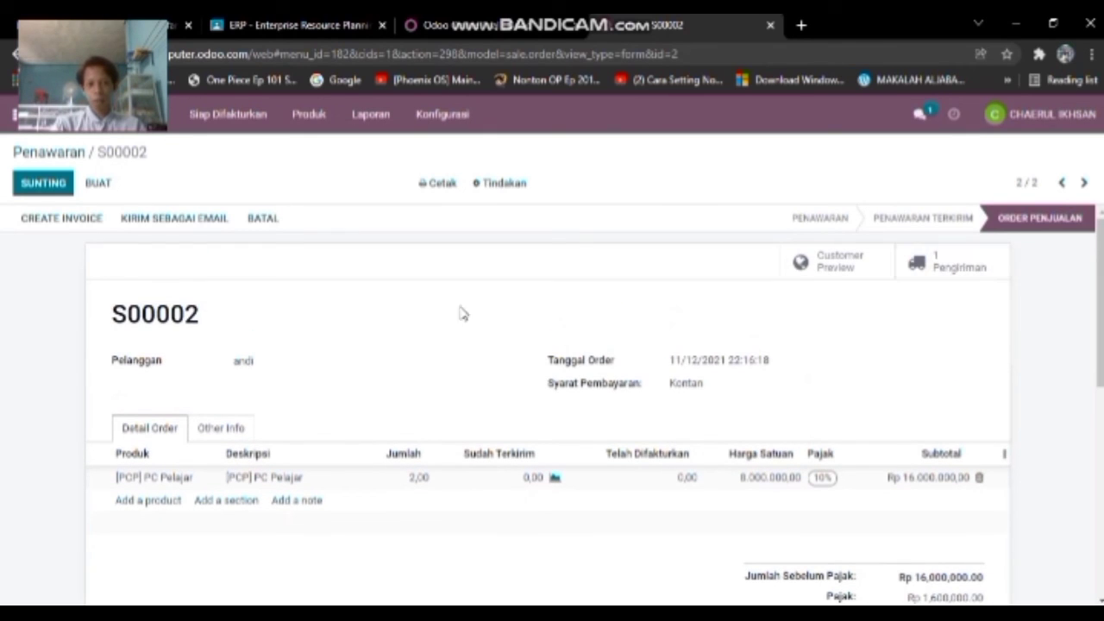
- Try a down payment invoice for the order and dismiss the positive down payment error
left_click(48, 223)
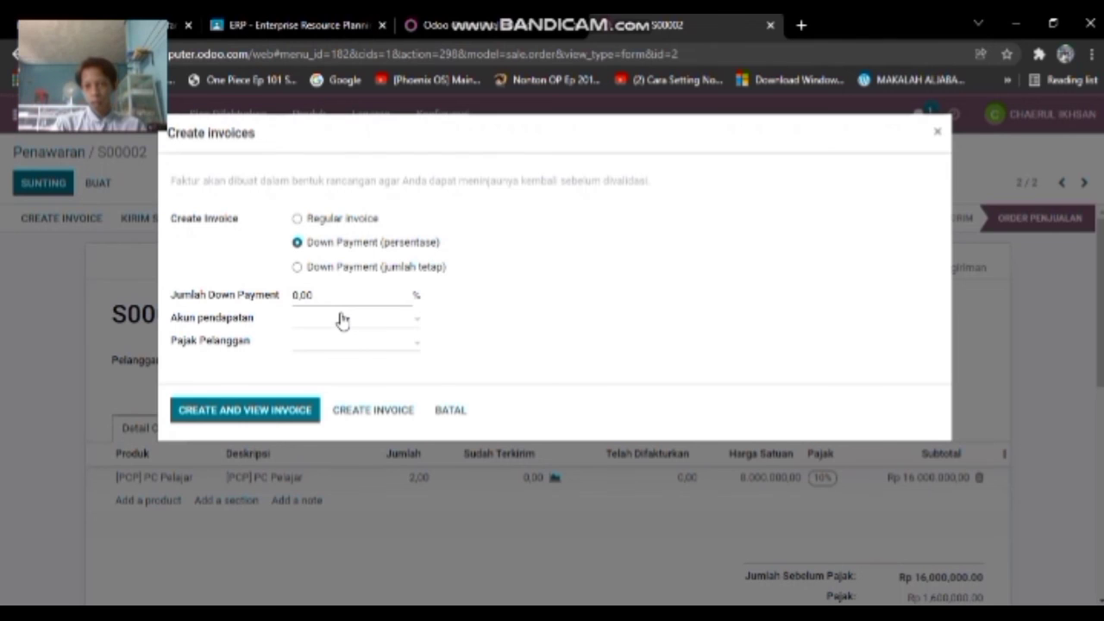
left_click(341, 320)
left_click(548, 319)
left_click(285, 412)
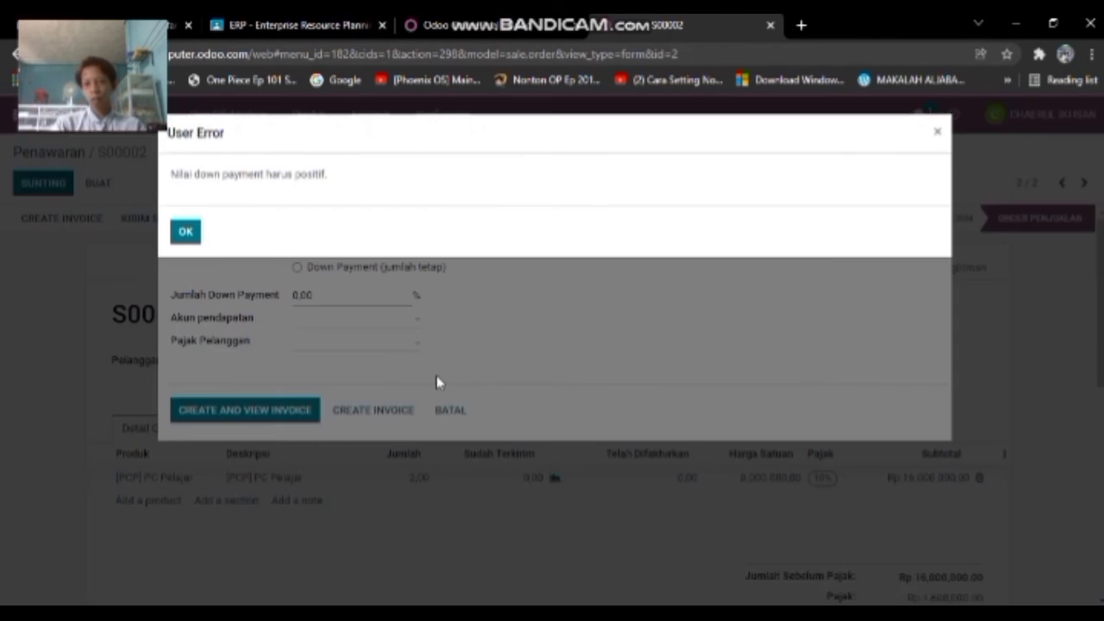
left_click(195, 241)
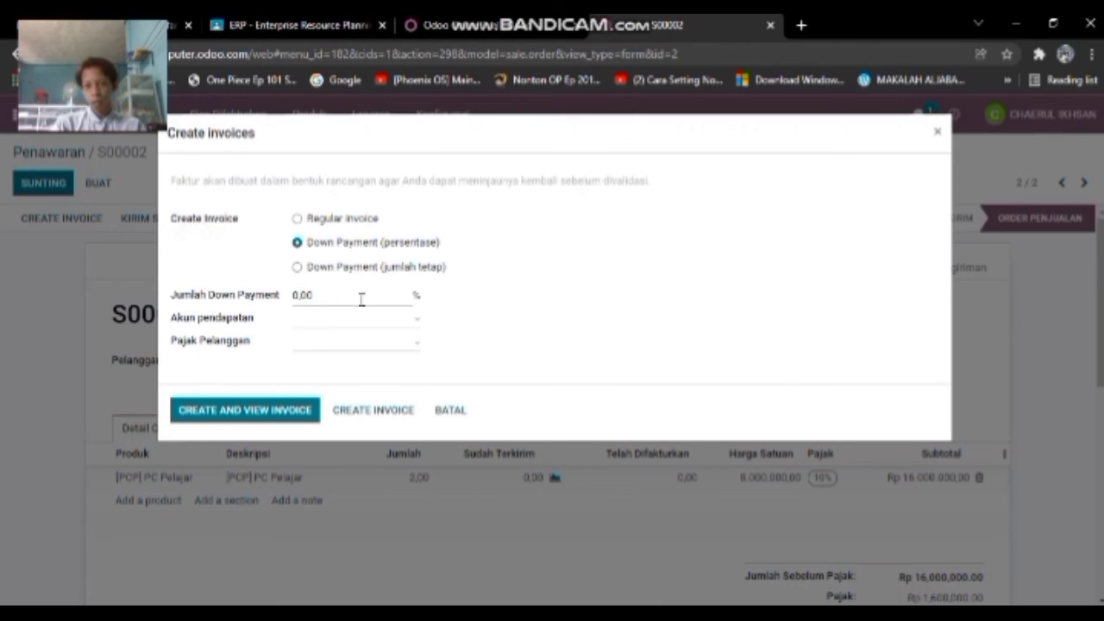
- Try a Regular invoice, dismiss the 'nothing to invoice' errors, and cancel invoicing (BATAL)
left_click(339, 221)
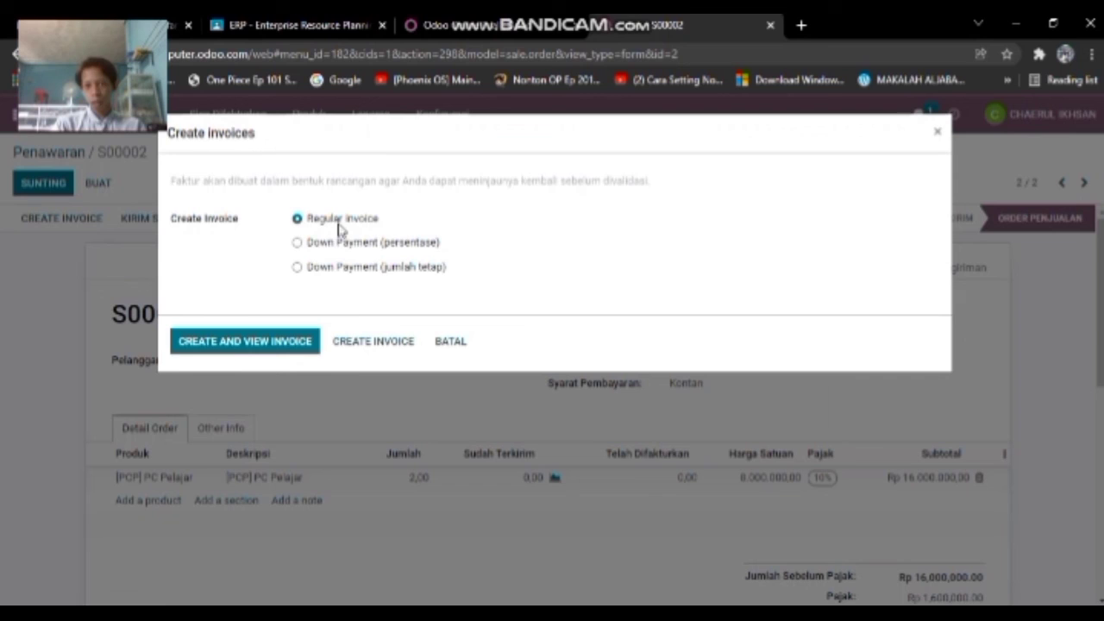
left_click(273, 342)
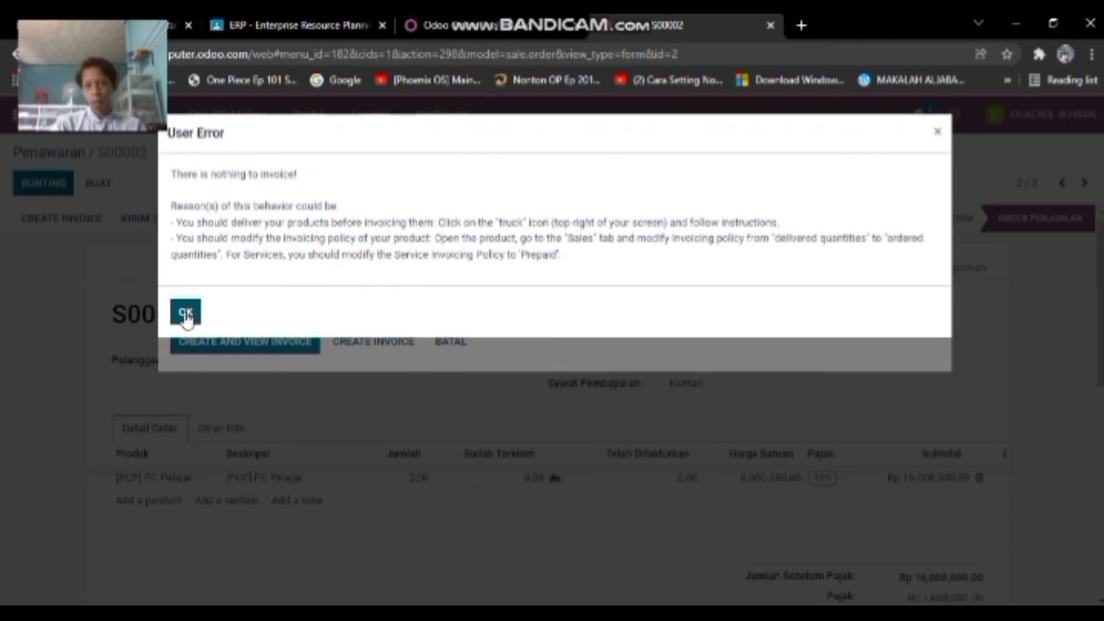
left_click(184, 314)
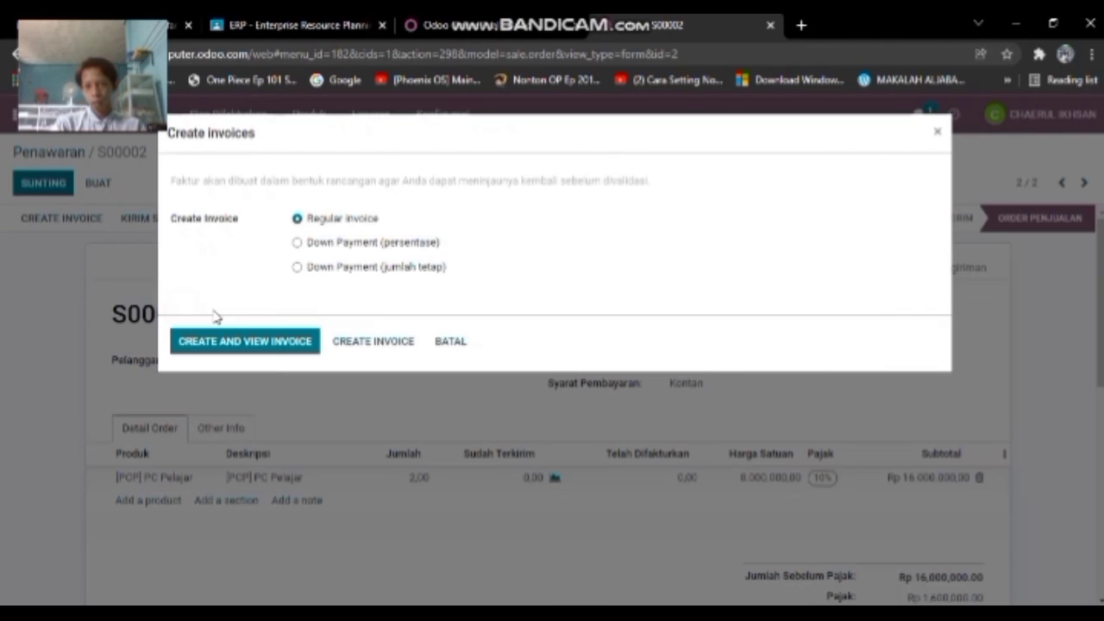
left_click(372, 343)
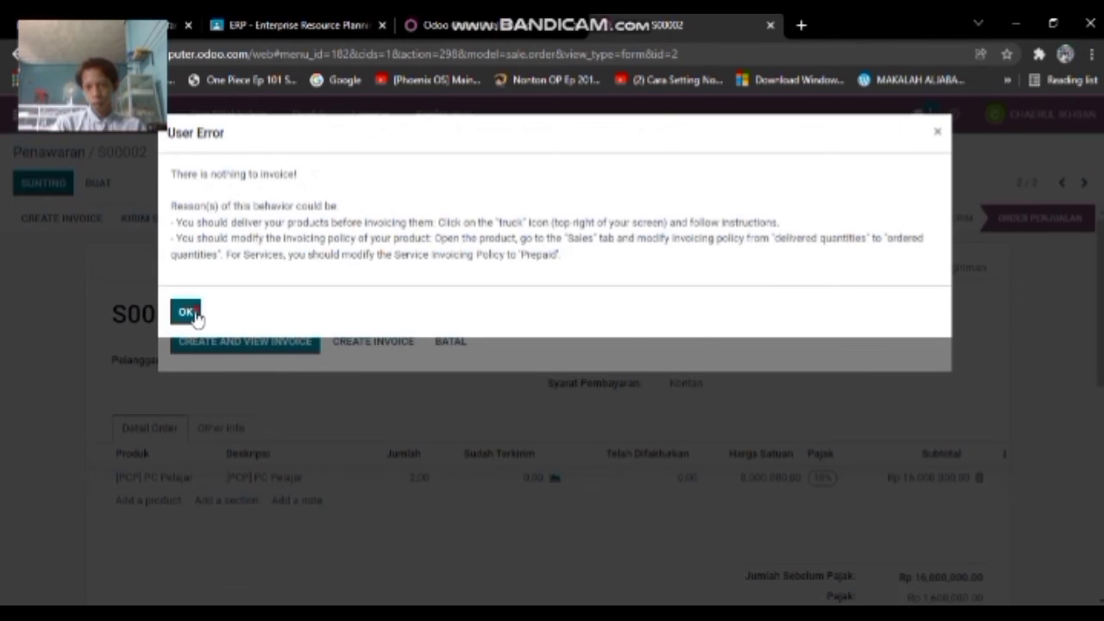
left_click(184, 314)
left_click(455, 343)
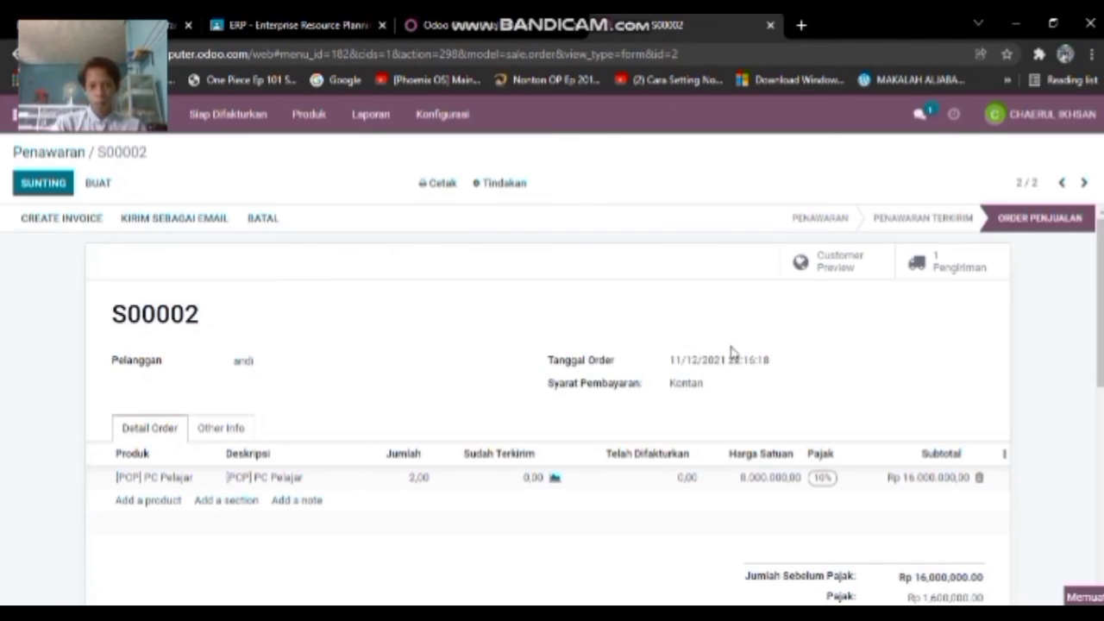
scroll(776, 345, "down", 1)
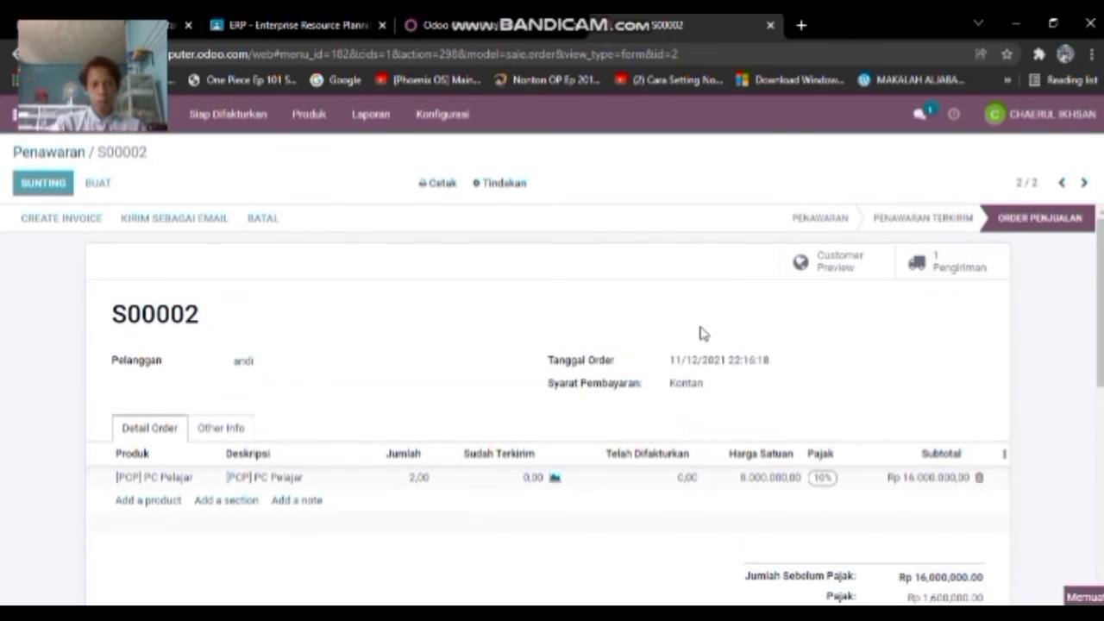
- Validate delivery WH/OUT/00002, applying the immediate transfer for both PC Pelajar units
scroll(469, 347, "down", 1)
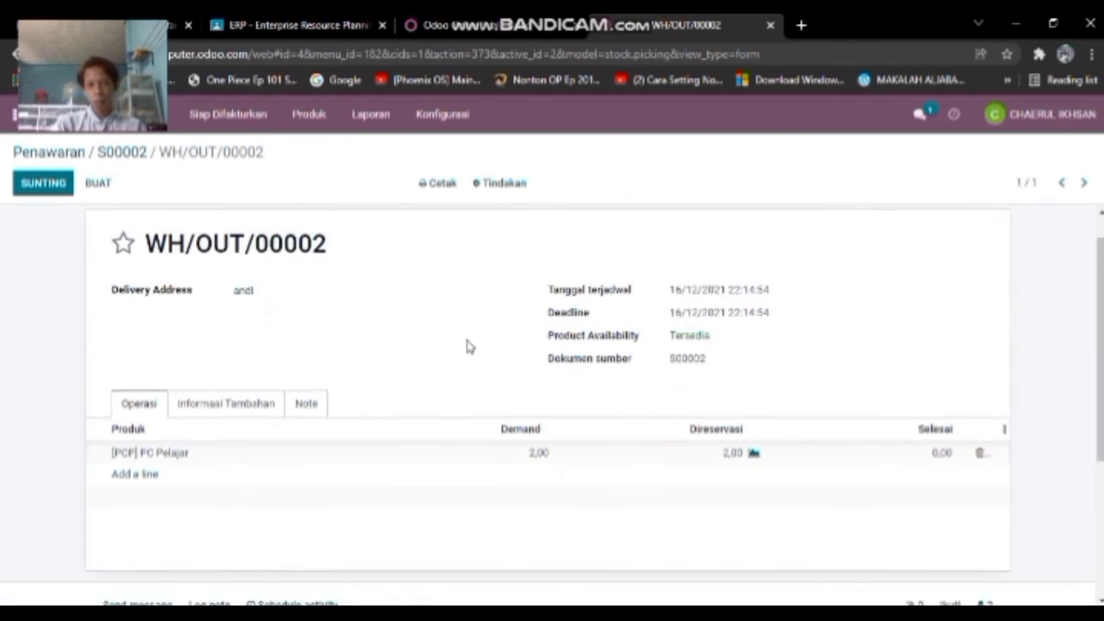
scroll(636, 369, "up", 1)
scroll(782, 382, "down", 2)
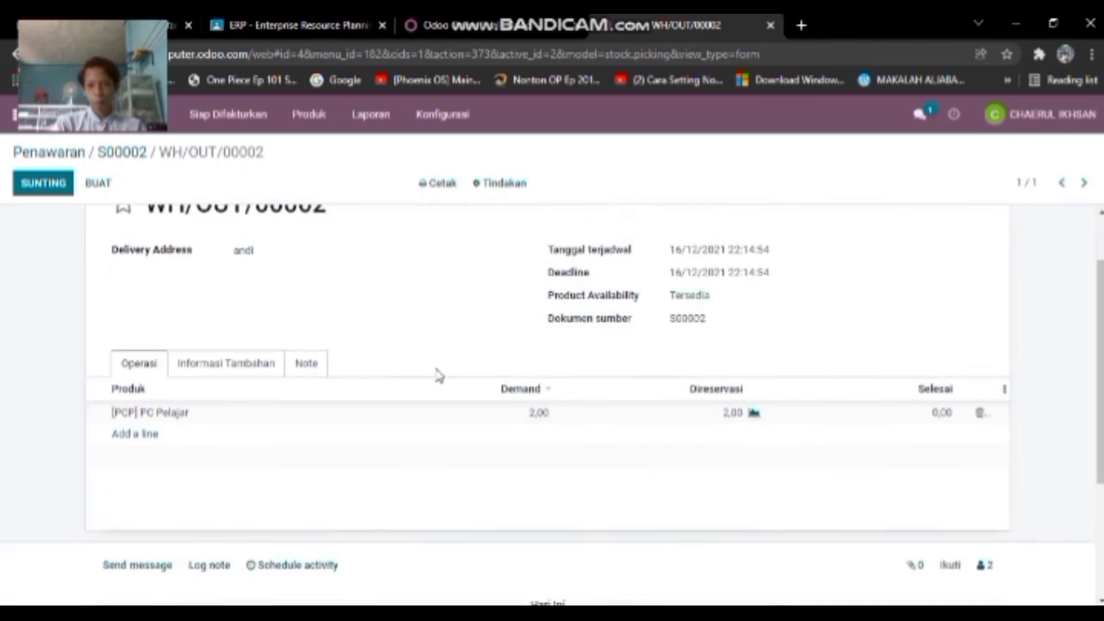
scroll(353, 365, "up", 2)
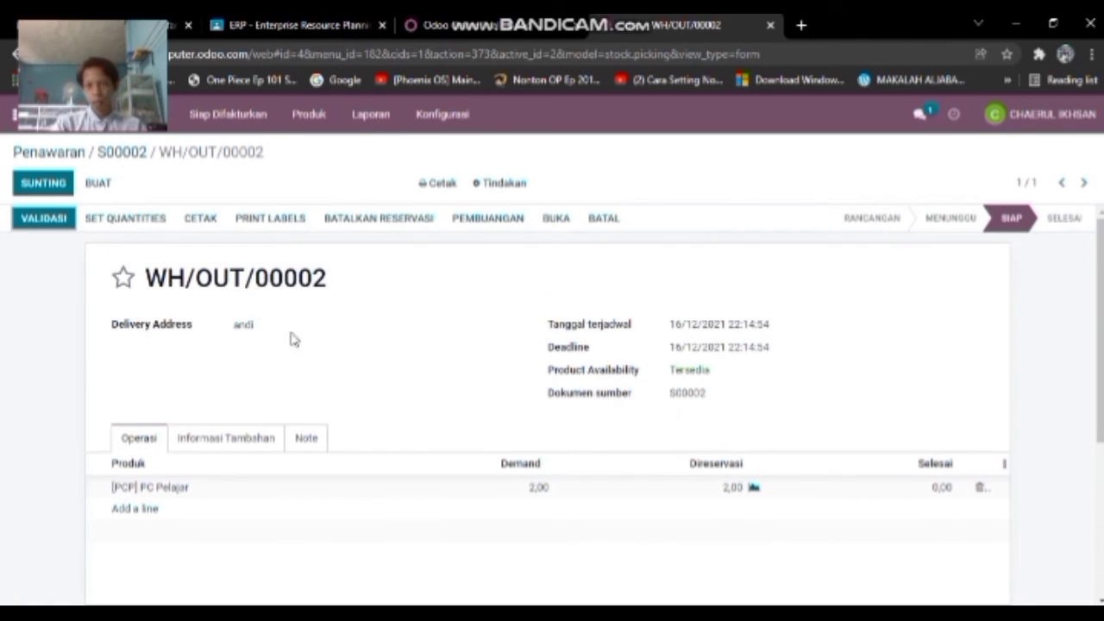
scroll(687, 405, "down", 2)
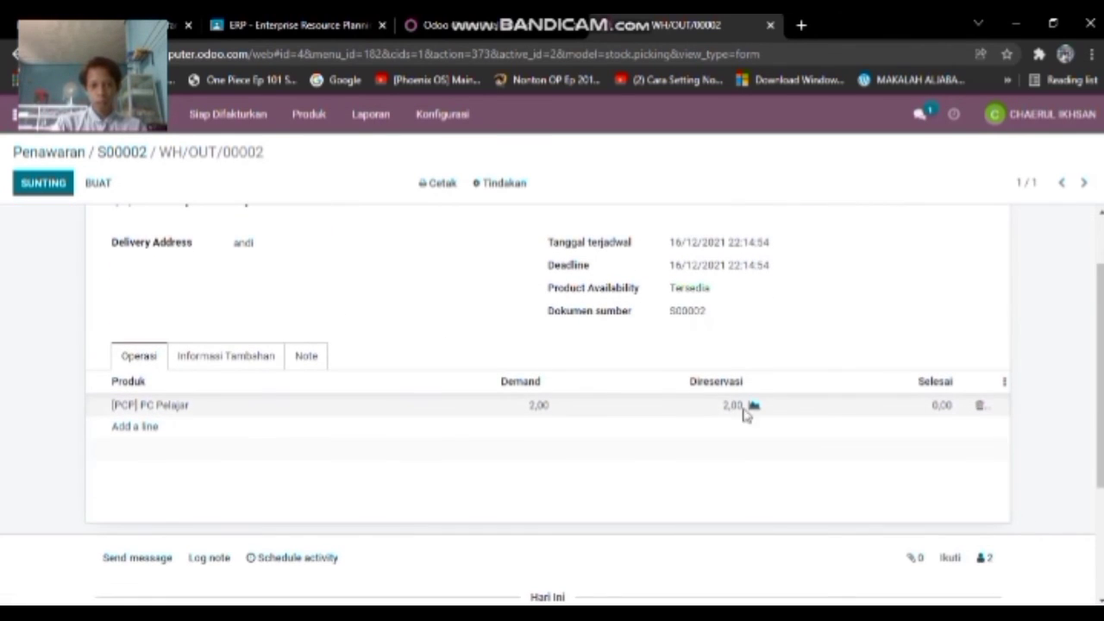
scroll(939, 409, "up", 2)
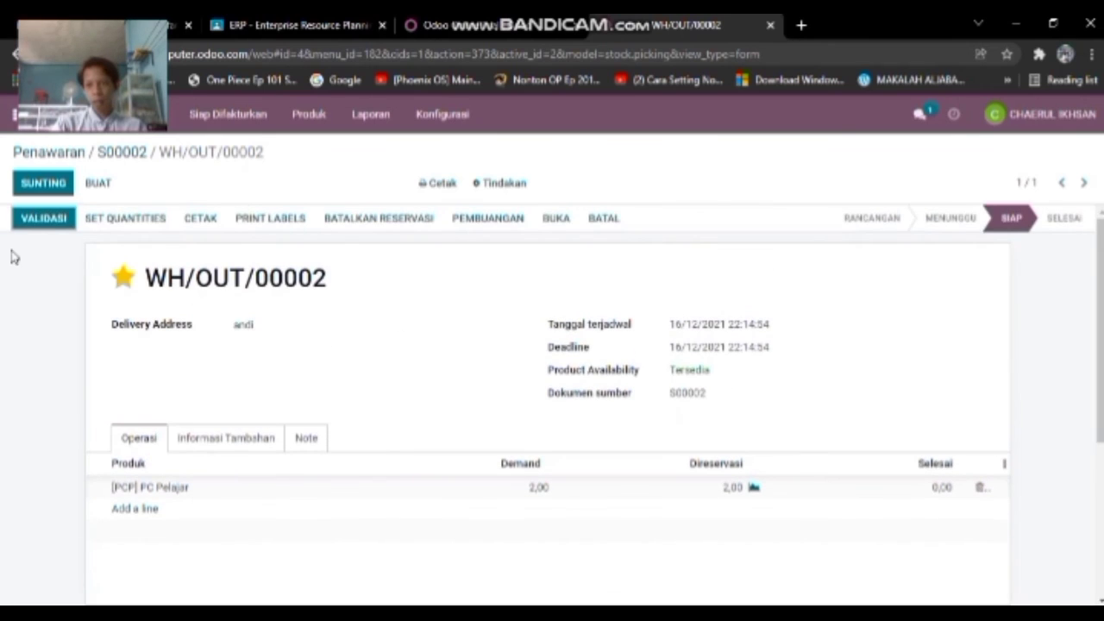
left_click(34, 221)
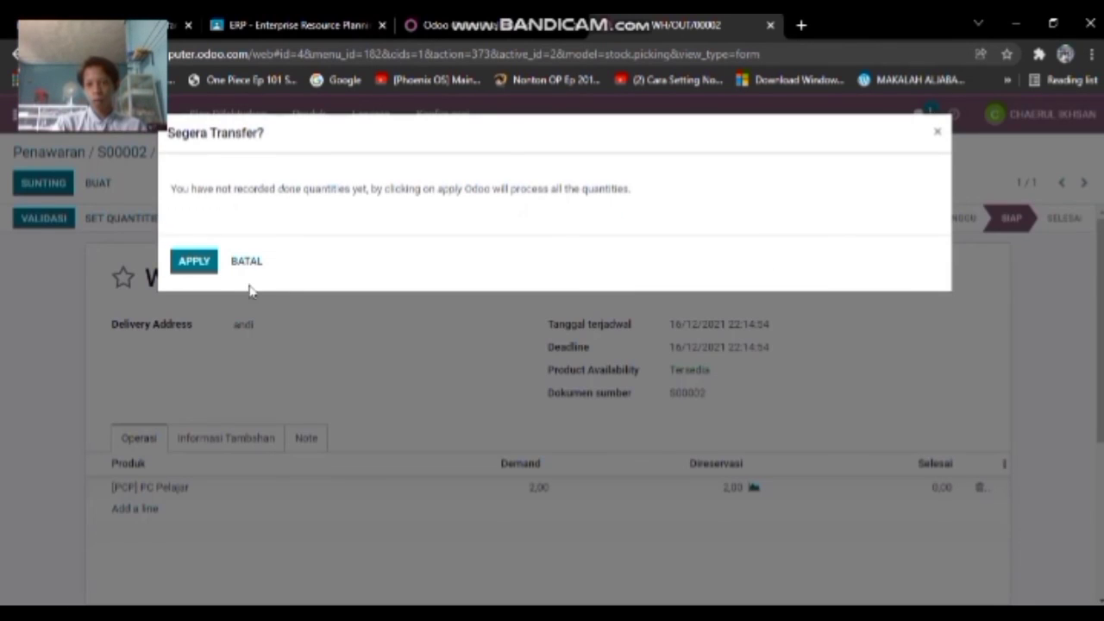
left_click(214, 267)
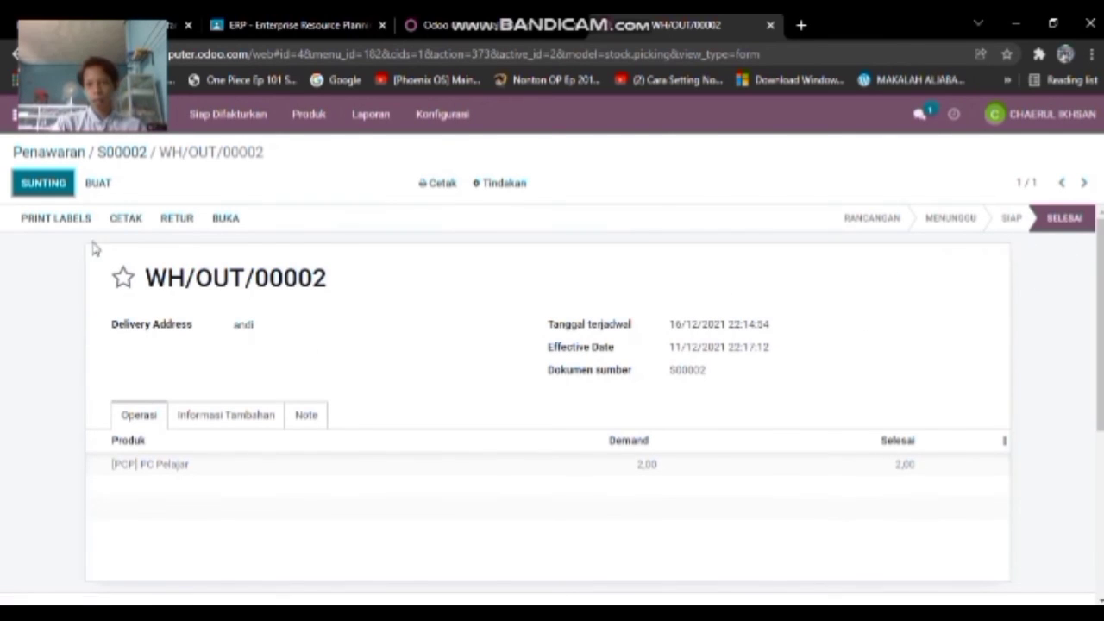
left_click(21, 114)
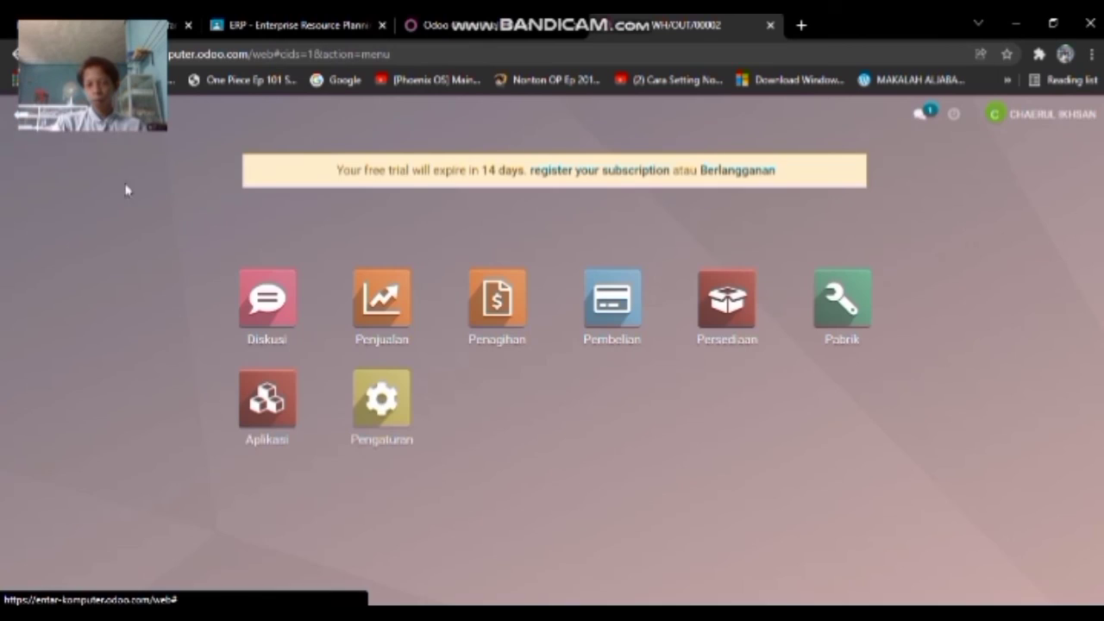
- Check S00002's delivered quantity and the Produk list's stock levels in Penjualan, then return home
left_click(384, 302)
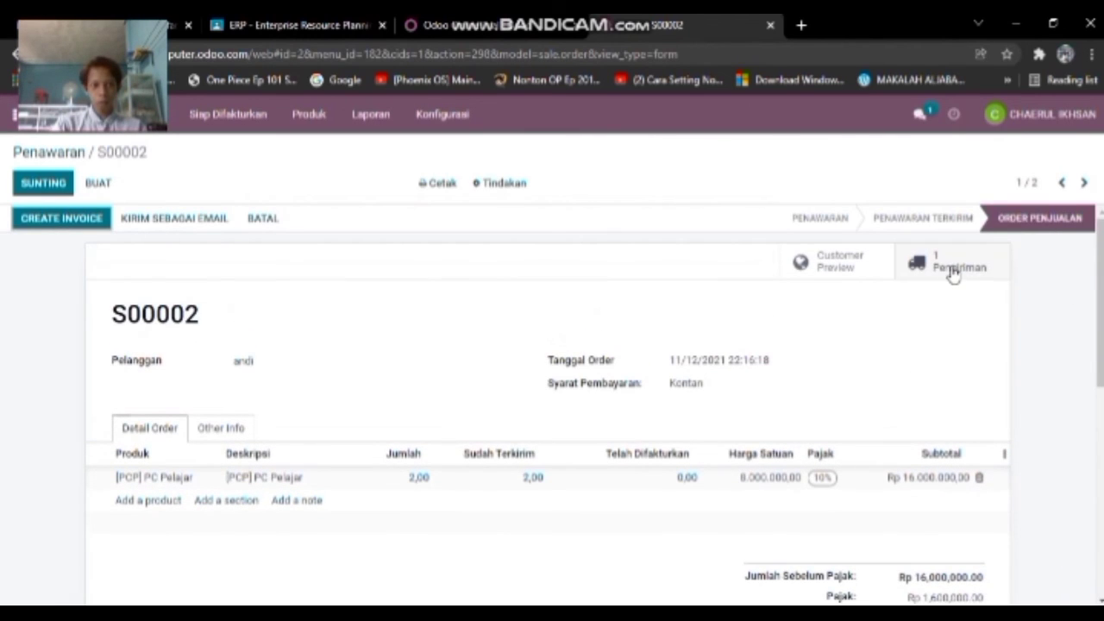
left_click(293, 120)
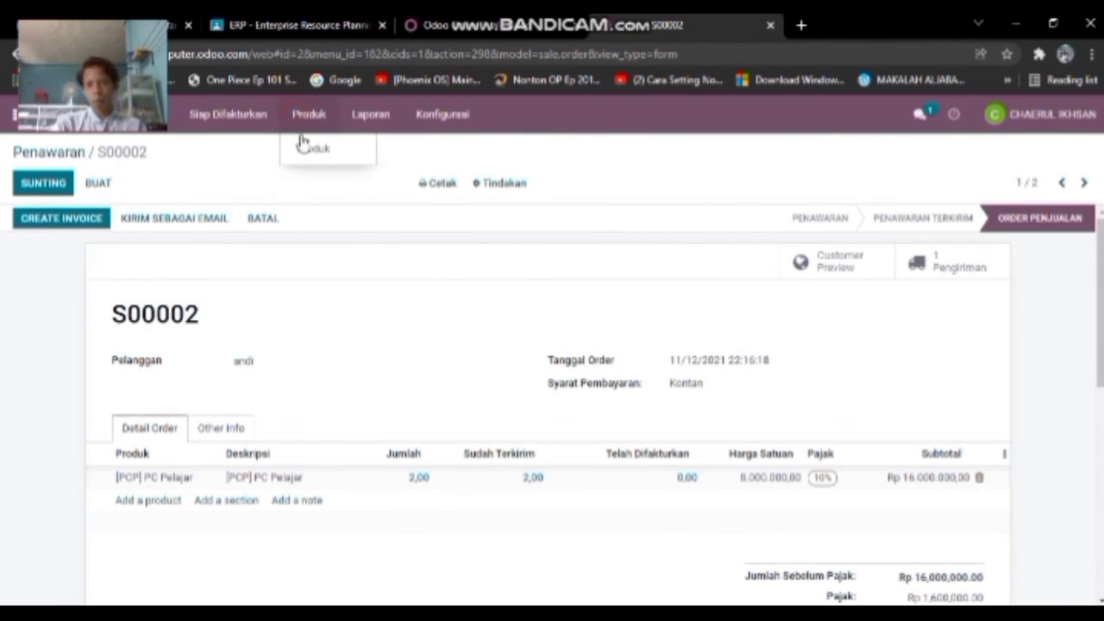
left_click(301, 147)
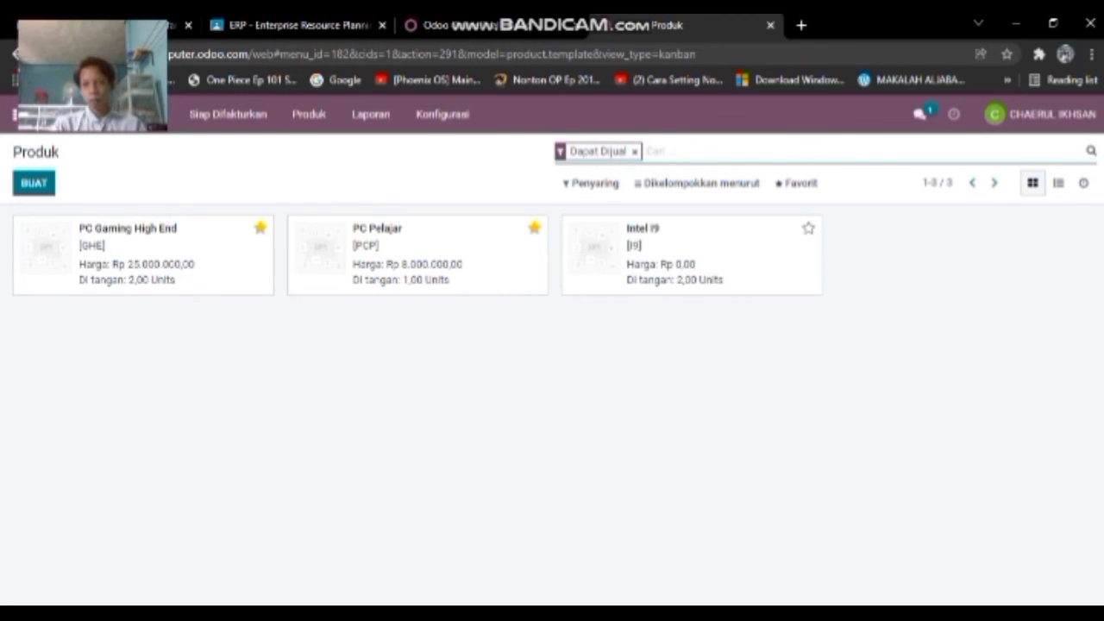
left_click(15, 114)
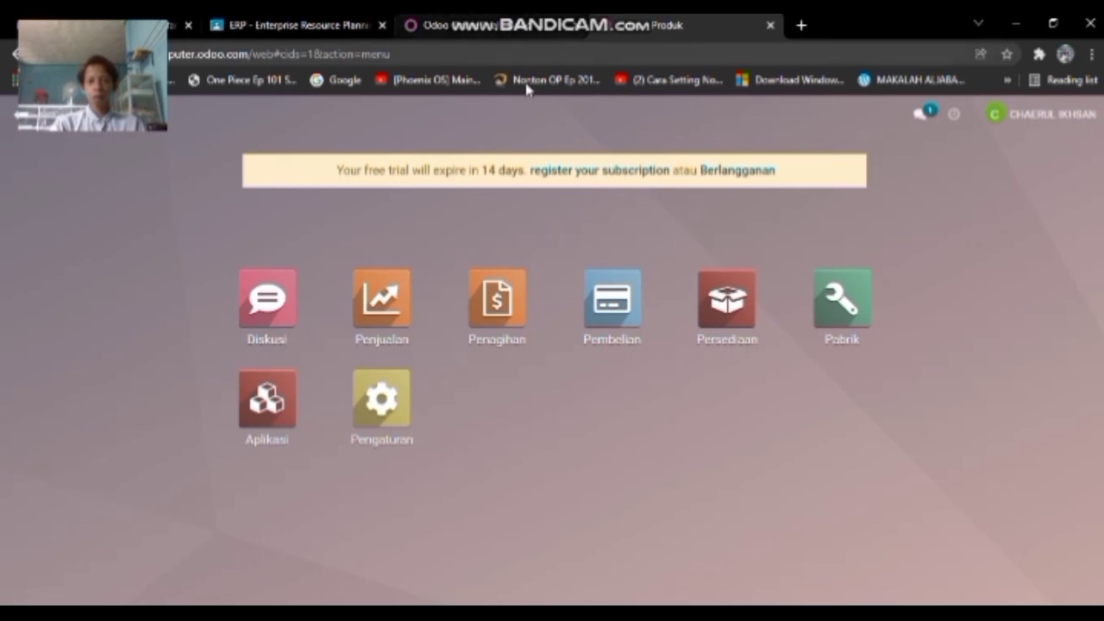
left_click(921, 612)
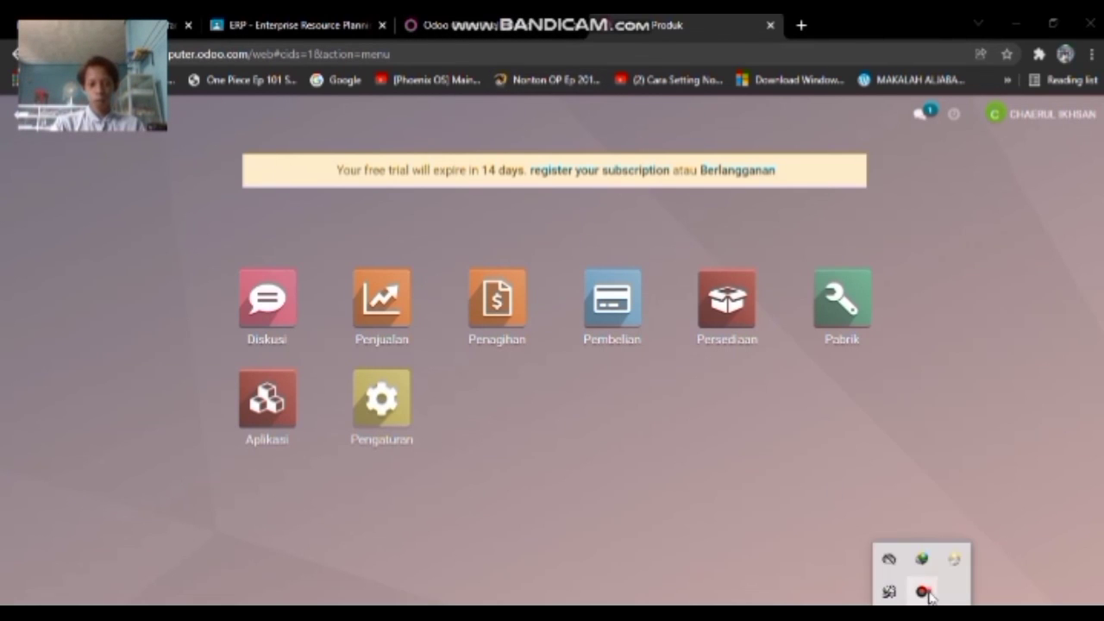